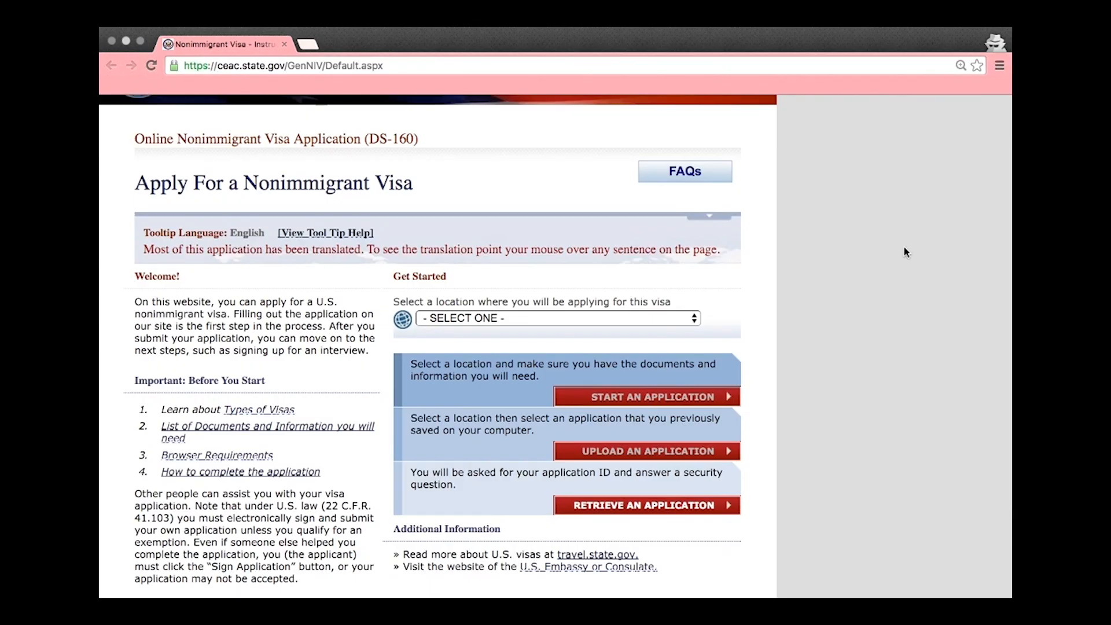
Choose PHILIPPINES, MANILA as the application location and start a new application
scroll(905, 247, down, 2)
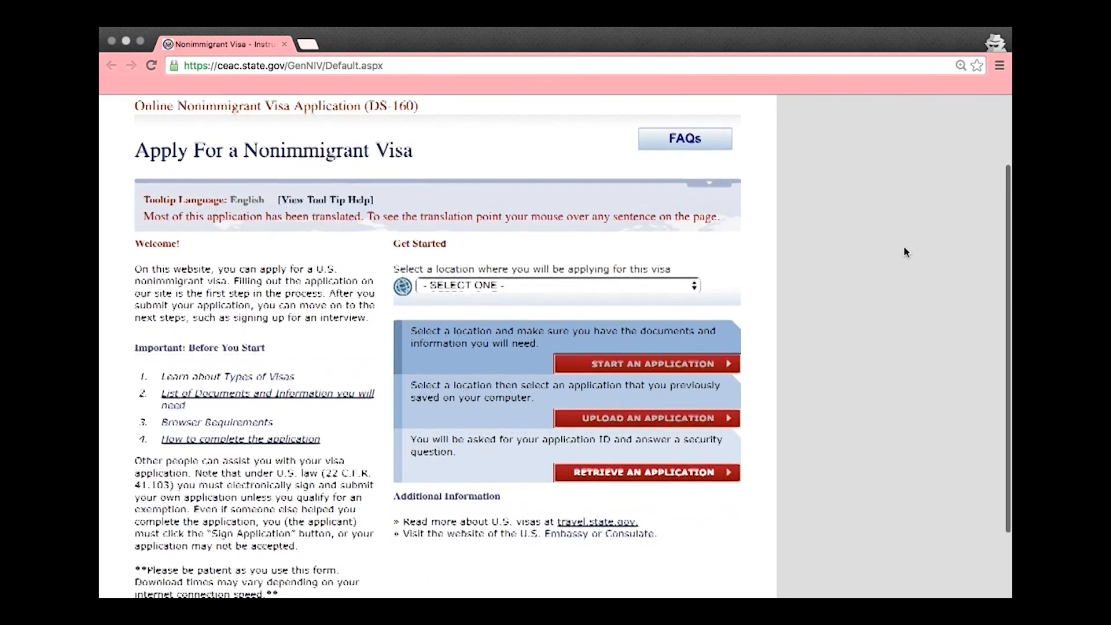
click(649, 255)
scroll(603, 443, down, 20)
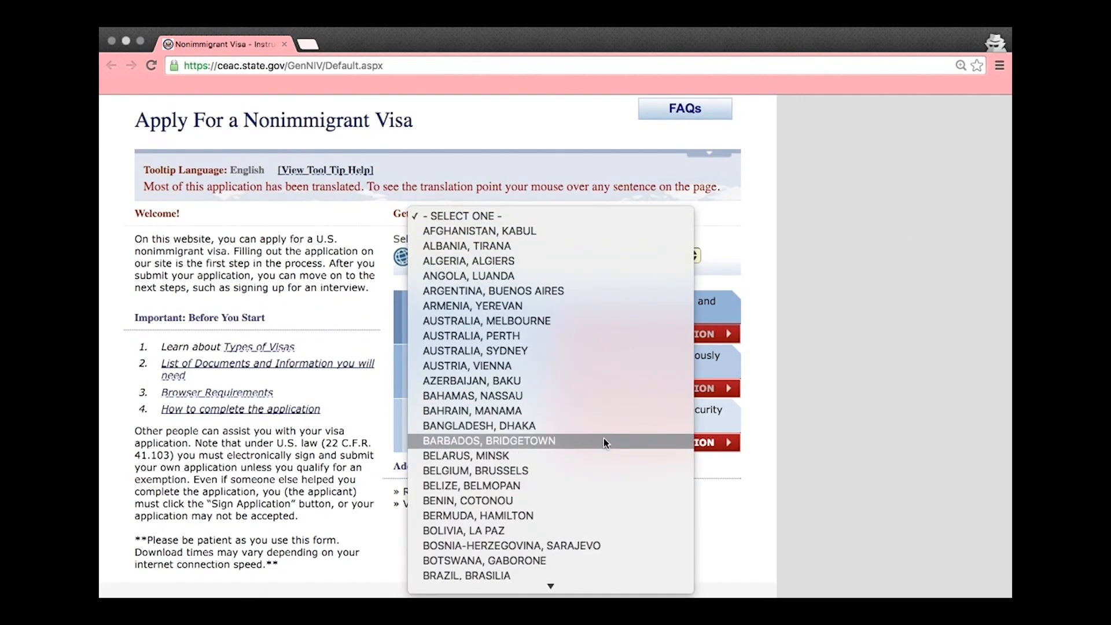
scroll(520, 541, down, 5)
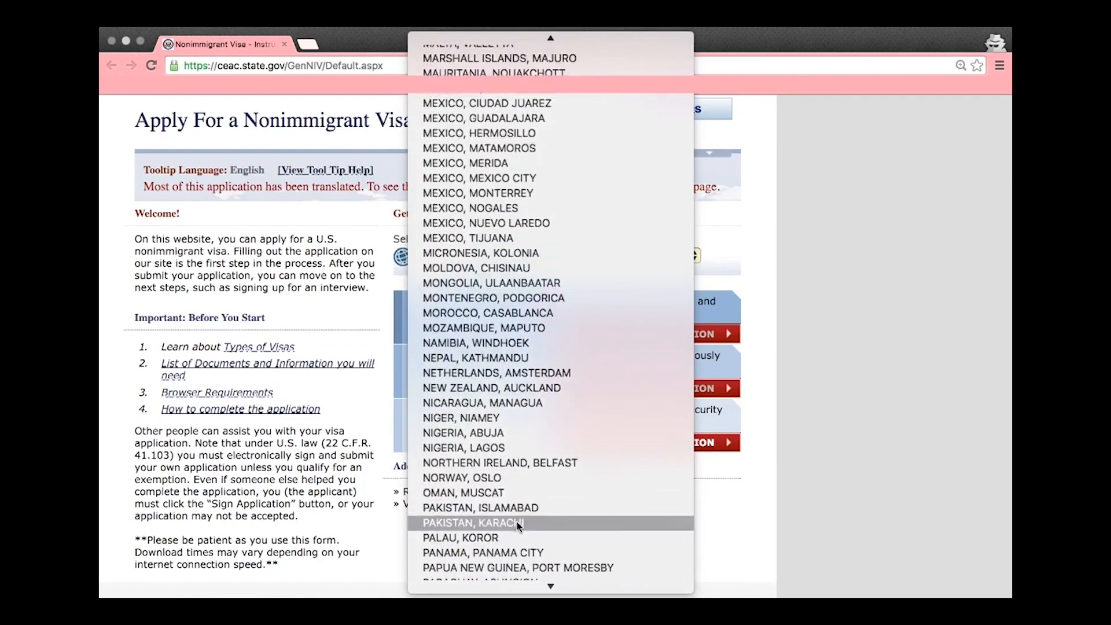
click(468, 501)
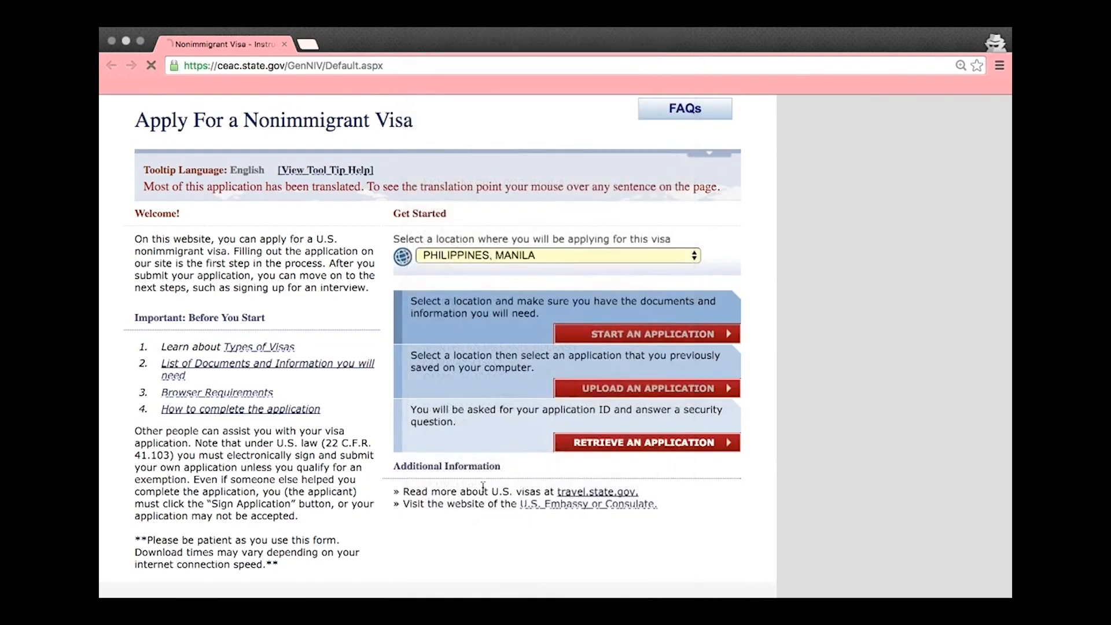
scroll(719, 350, down, 4)
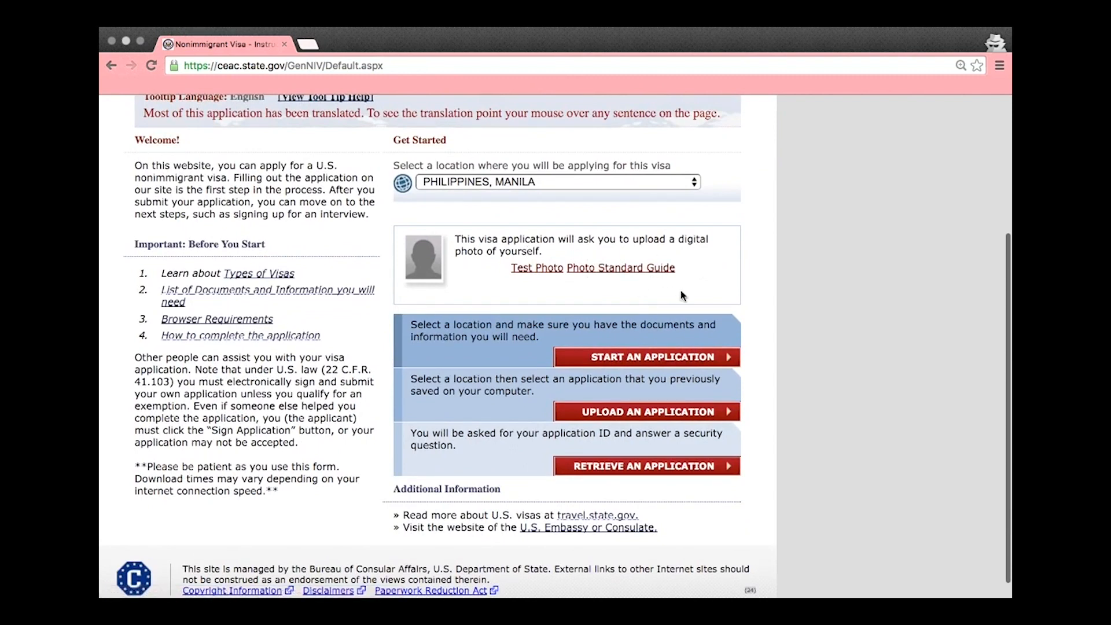
scroll(681, 294, down, 1)
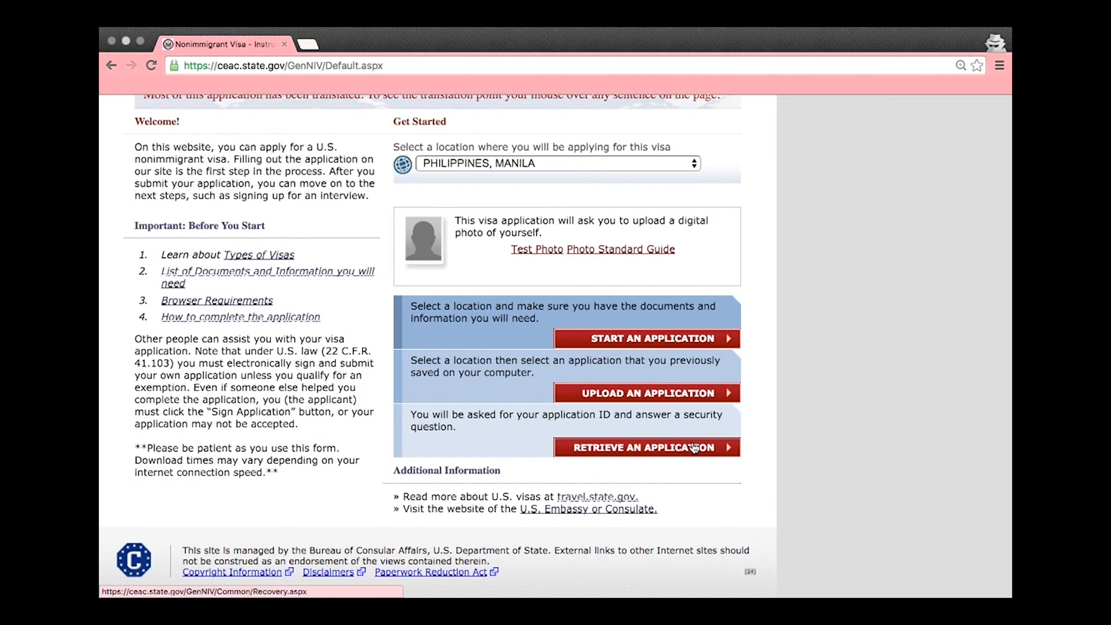
click(695, 342)
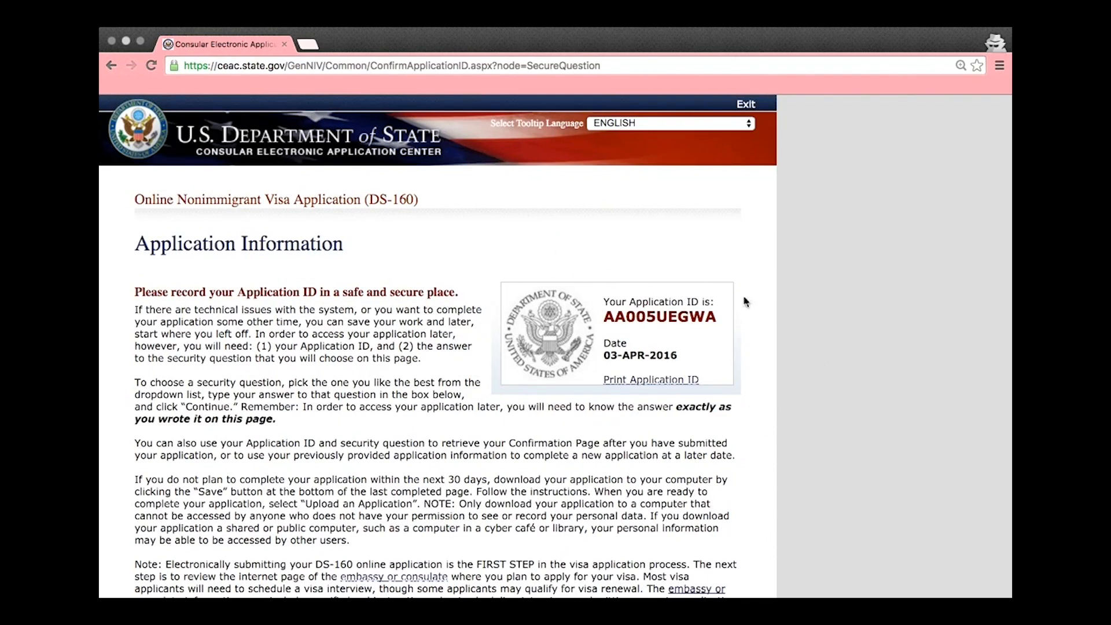
Pick the first-job city security question, enter its answer, and continue
scroll(745, 301, down, 5)
click(572, 426)
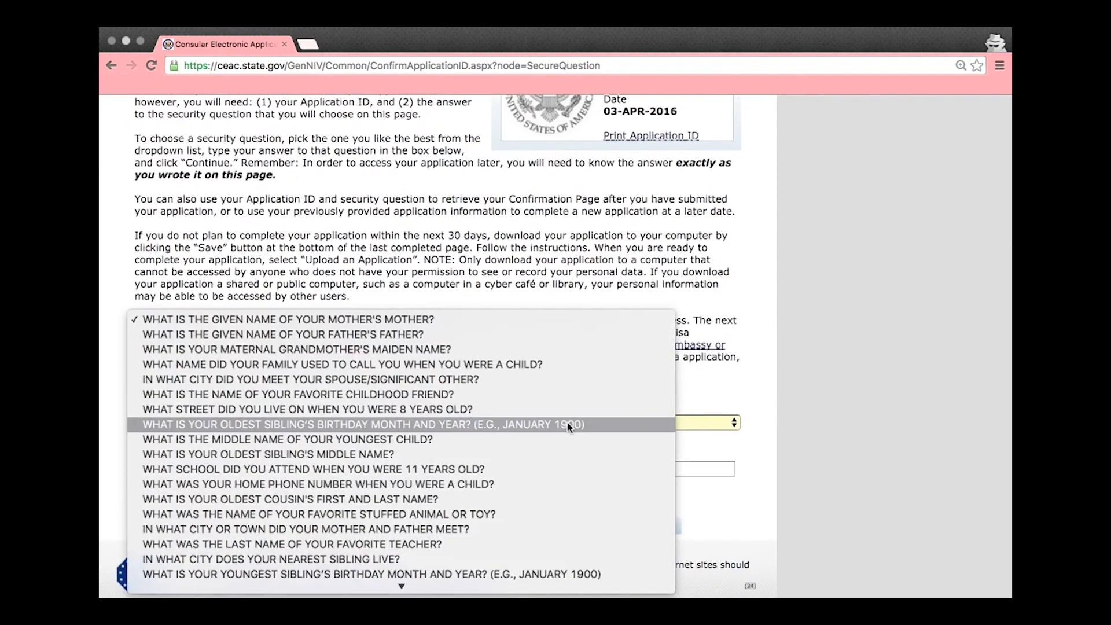
key(Escape)
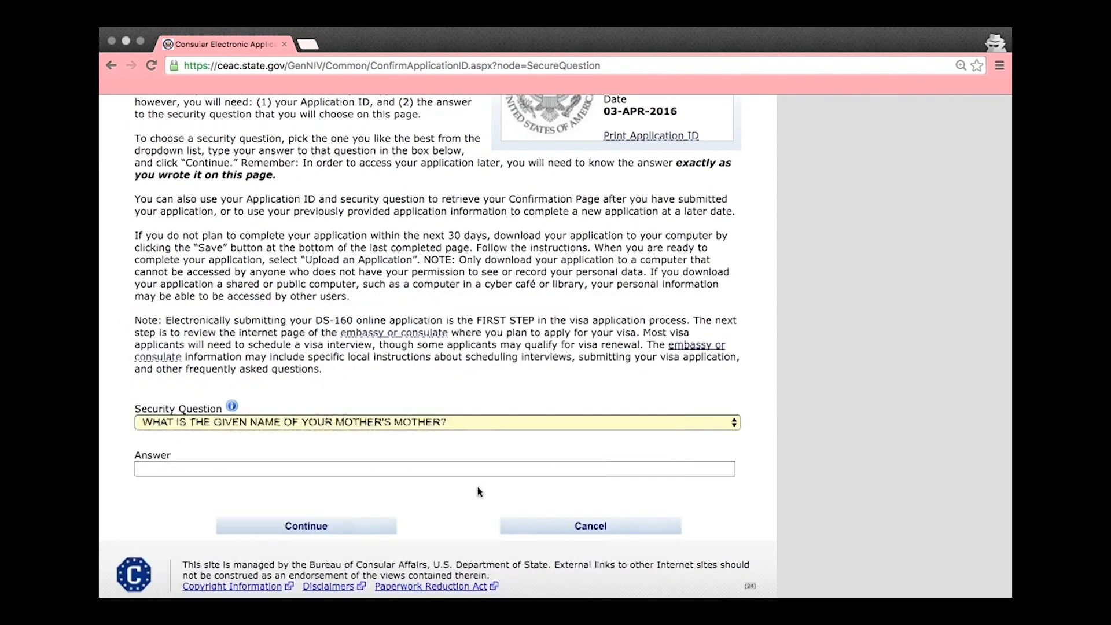
key(Down)
click(480, 470)
click(385, 524)
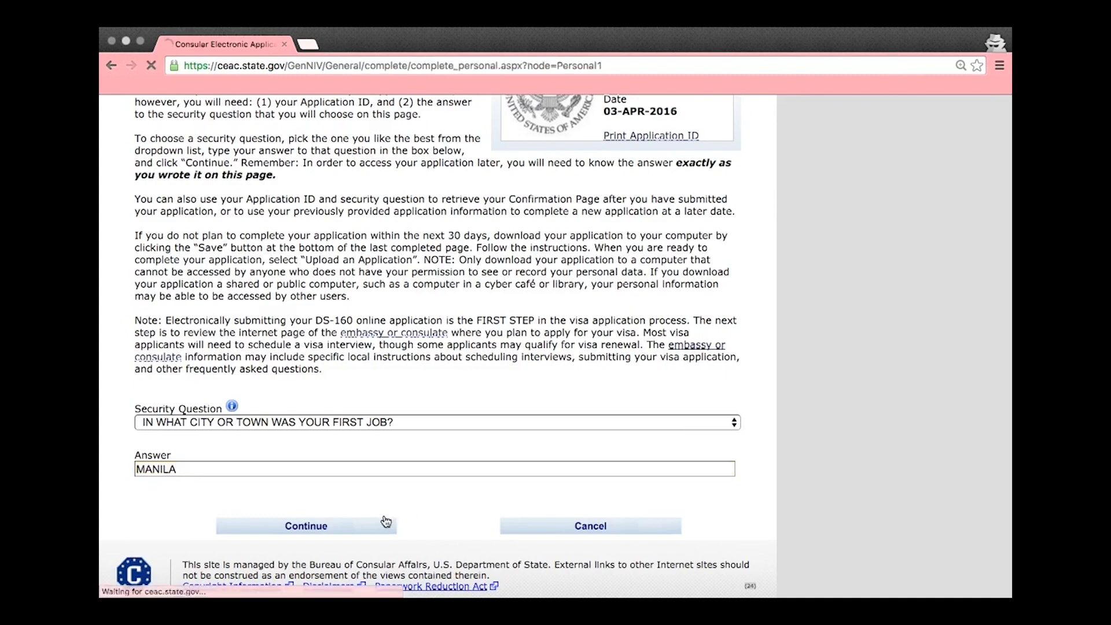
Enter the applicant's surname and given names, mark native-alphabet name Does Not Apply, and answer No to other names and telecode
text(SFIERCE)
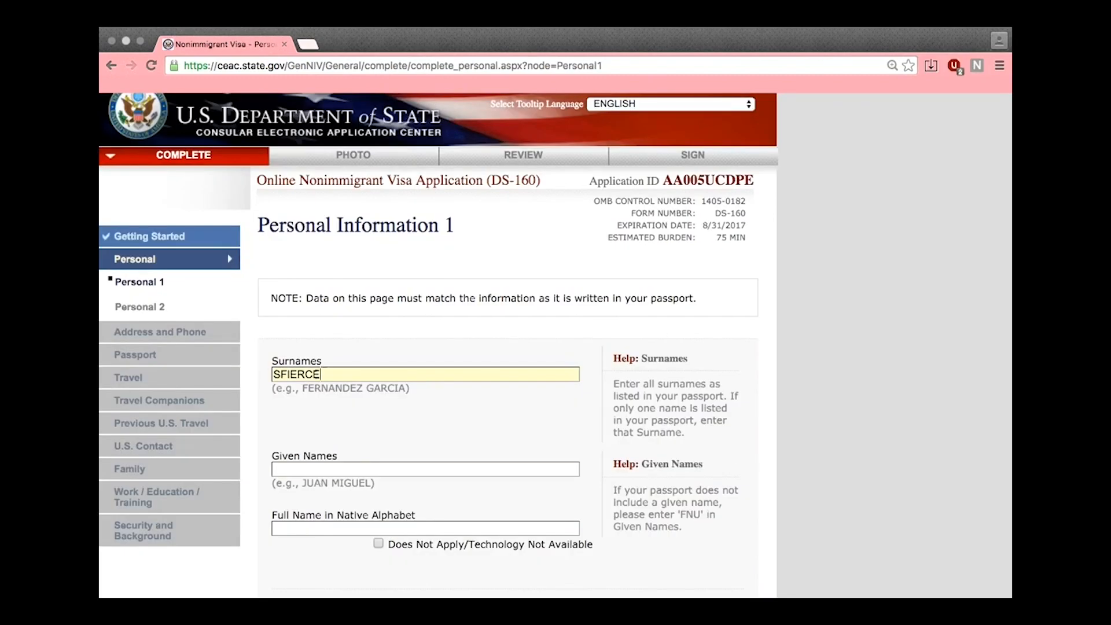
key(Tab)
text(BRITNEY)
click(403, 544)
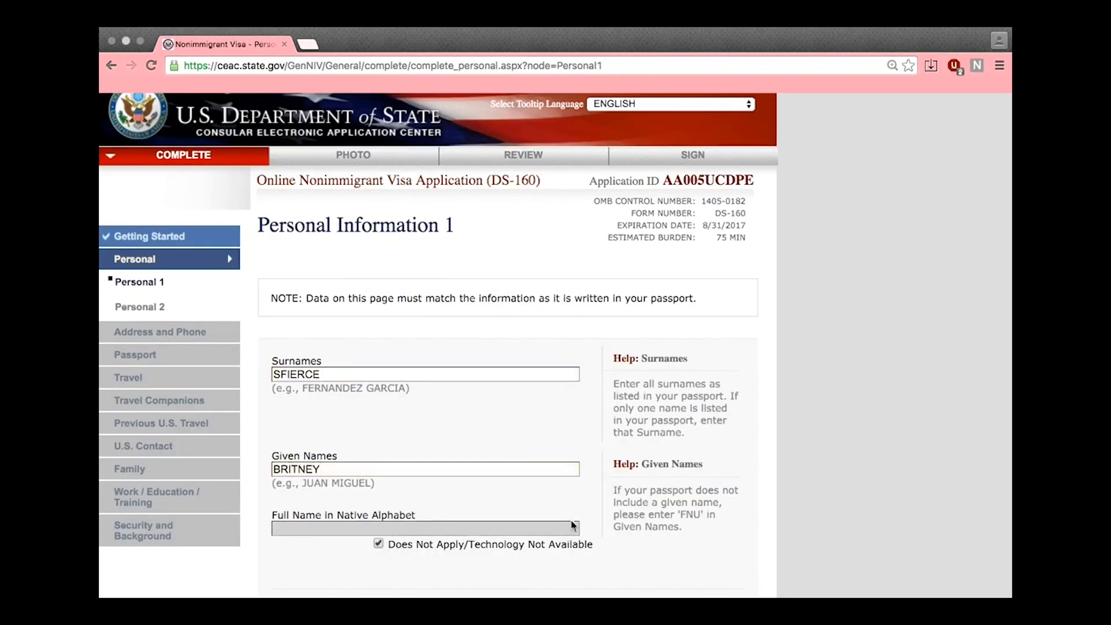
scroll(583, 505, down, 5)
click(342, 464)
scroll(405, 469, down, 3)
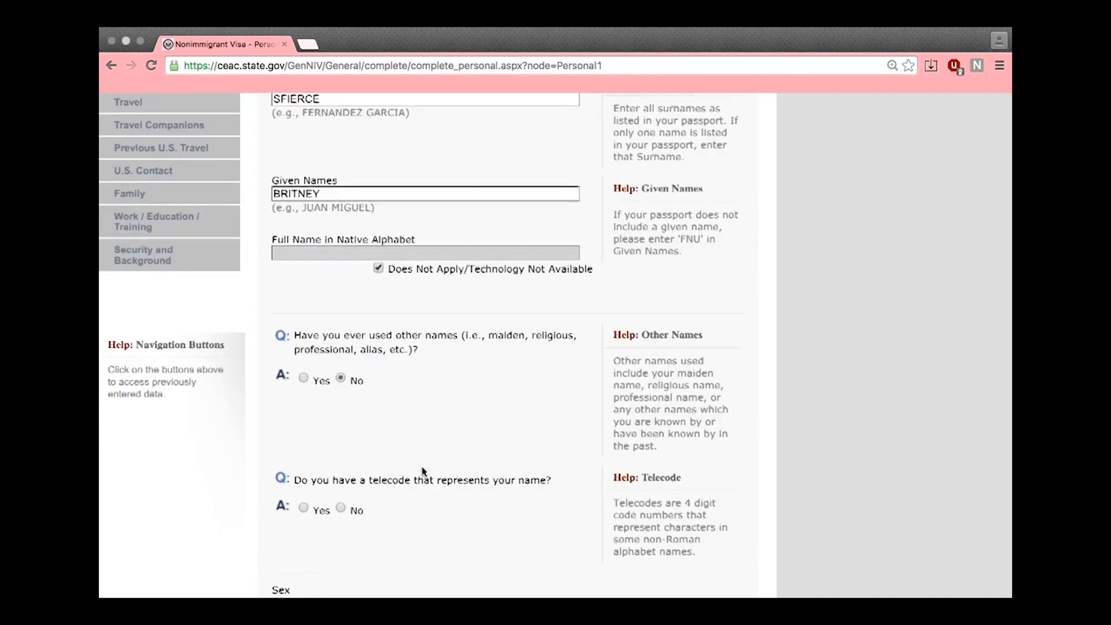
click(342, 511)
Set sex to Female and marital status to SINGLE
scroll(413, 506, down, 5)
click(324, 451)
scroll(348, 449, down, 4)
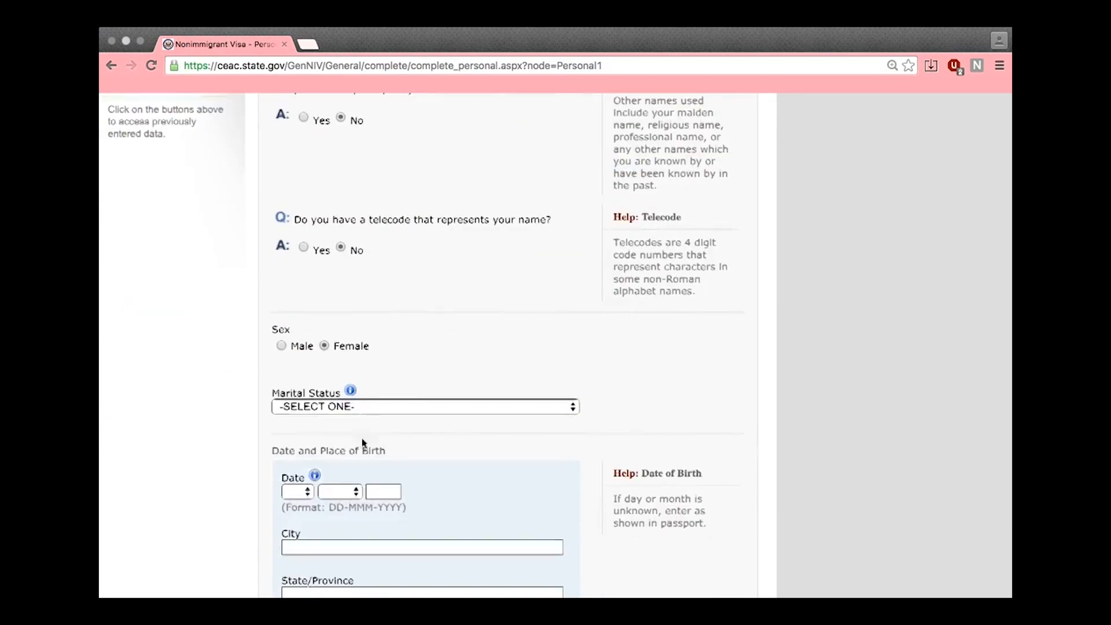
click(360, 405)
click(350, 466)
Enter the date of birth as 25 DEC 1990
scroll(347, 458, down, 5)
click(302, 340)
scroll(329, 405, down, 5)
click(337, 383)
text(25)
key(Tab)
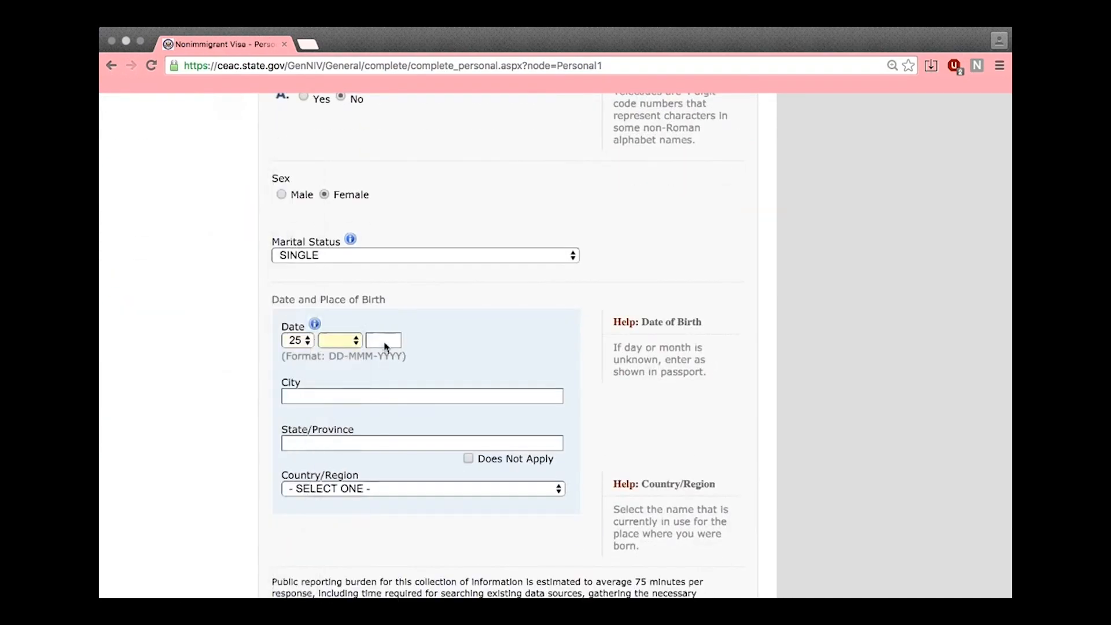
text(dec)
key(Tab)
text(1990)
key(Tab)
Set birthplace to Manila, province Does Not Apply, country PHILIPPINES, and go to Personal Information 2
text(MA)
click(468, 458)
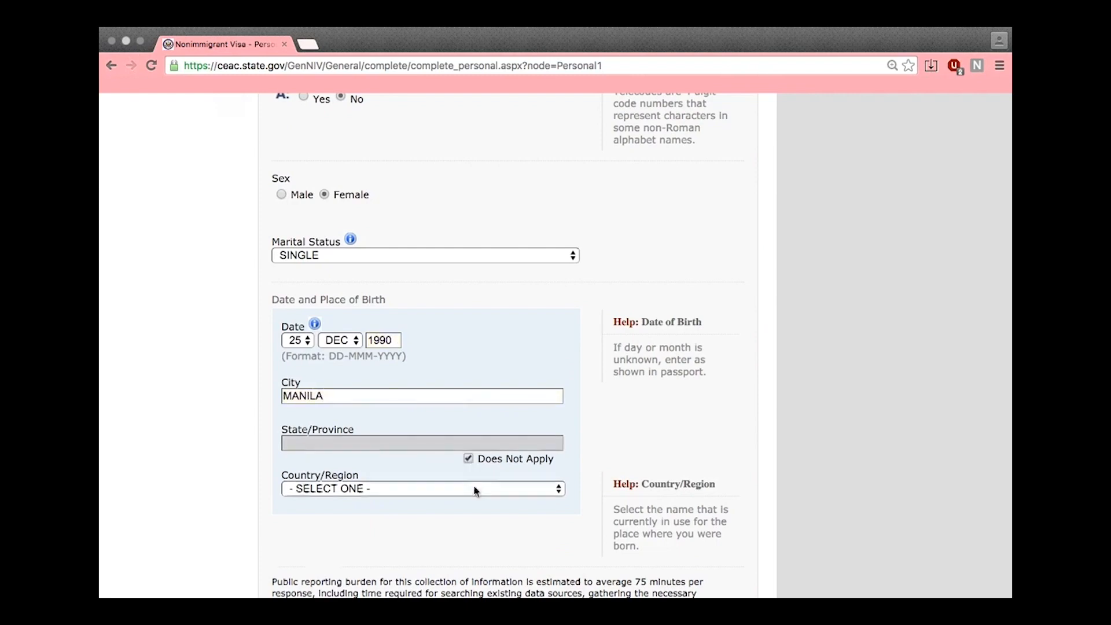
click(475, 489)
scroll(474, 509, down, 20)
click(327, 523)
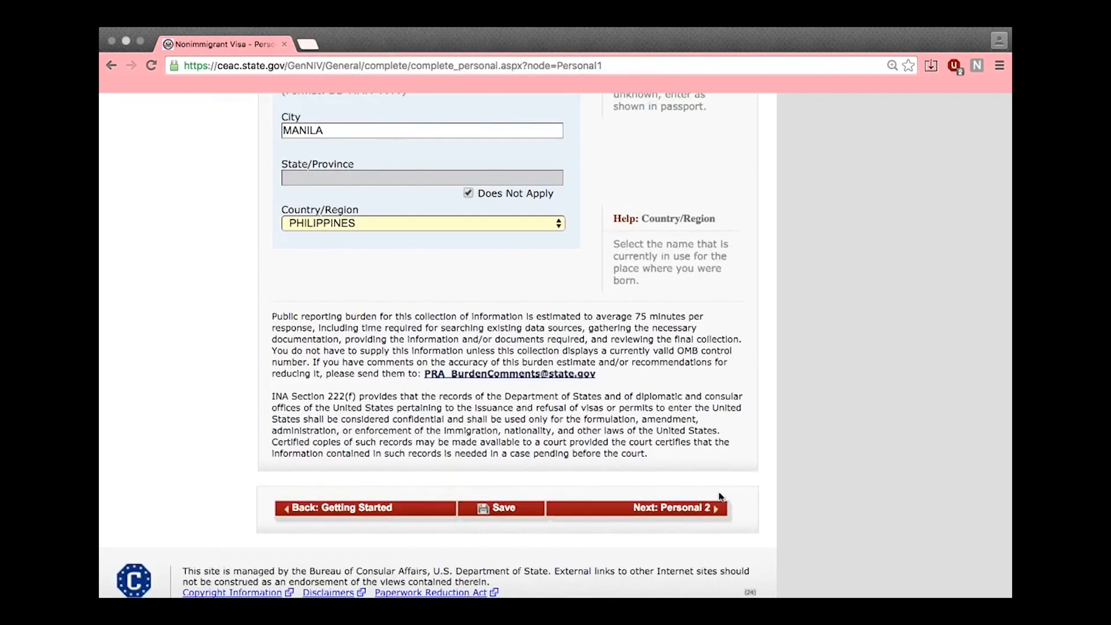
click(705, 510)
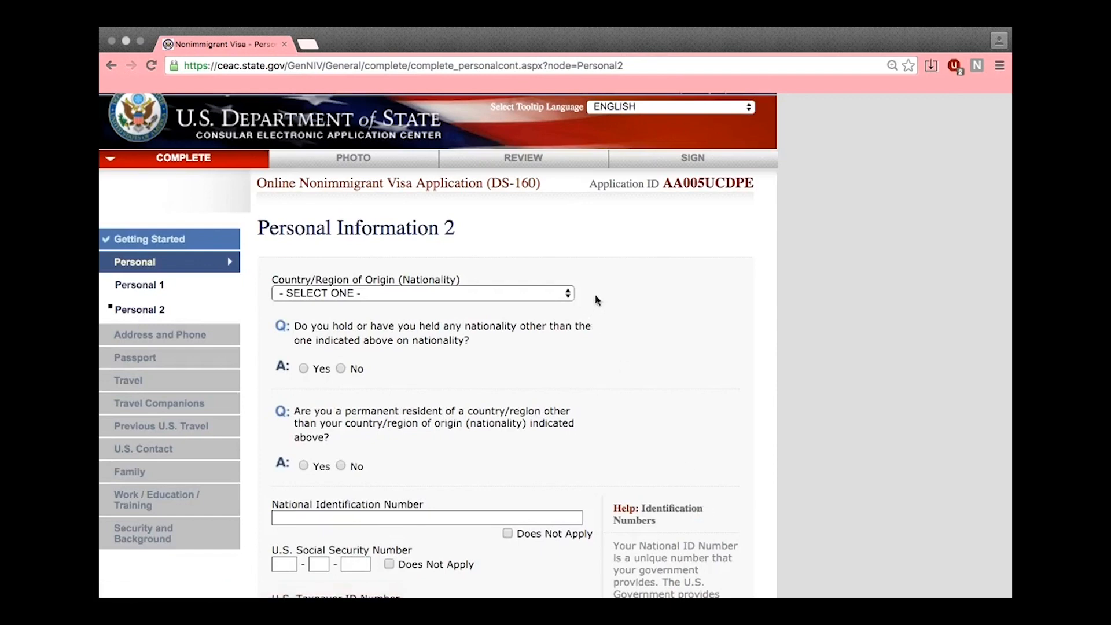
Set nationality to PHILIPPINES, answer No to other residency, and mark national ID, SSN and taxpayer ID Does Not Apply
click(555, 289)
scroll(503, 434, down, 10)
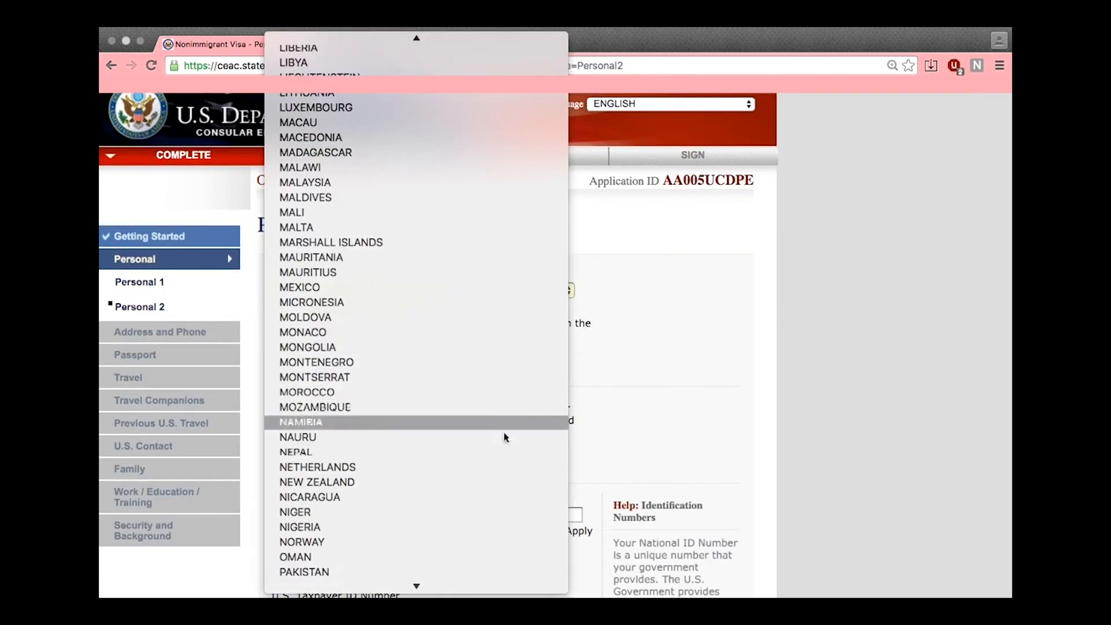
scroll(485, 523, down, 2)
click(355, 520)
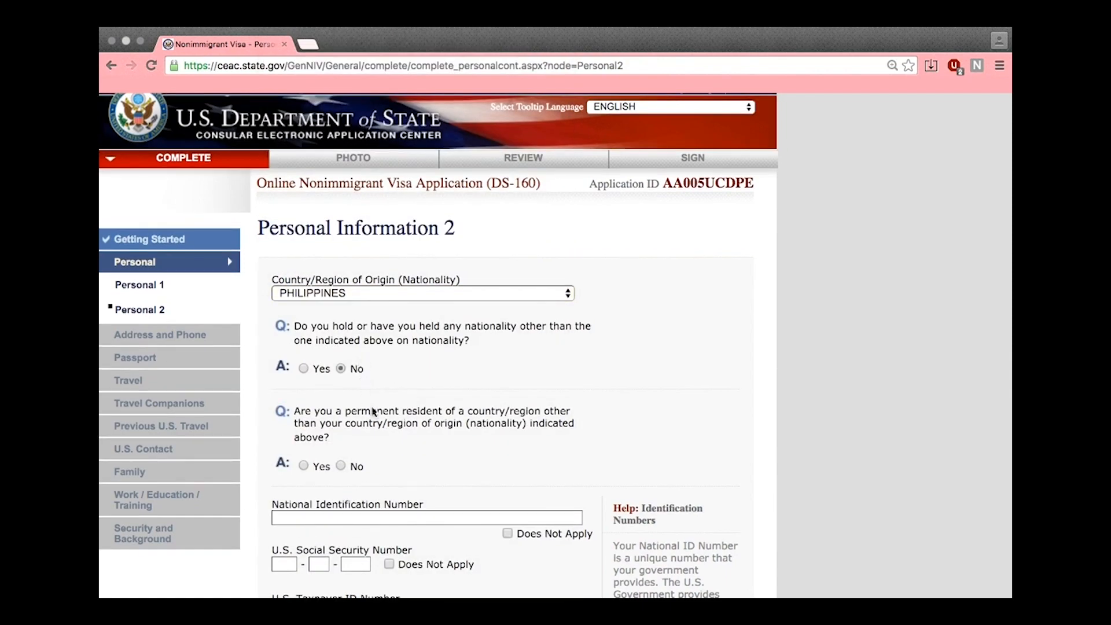
click(359, 470)
scroll(529, 437, down, 3)
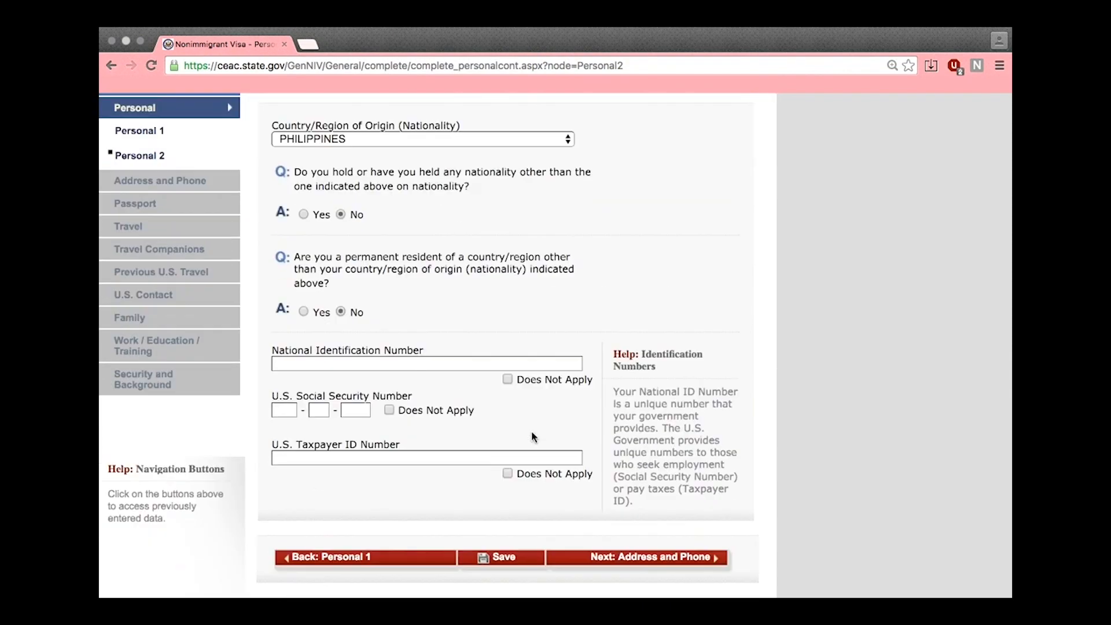
click(519, 380)
click(440, 412)
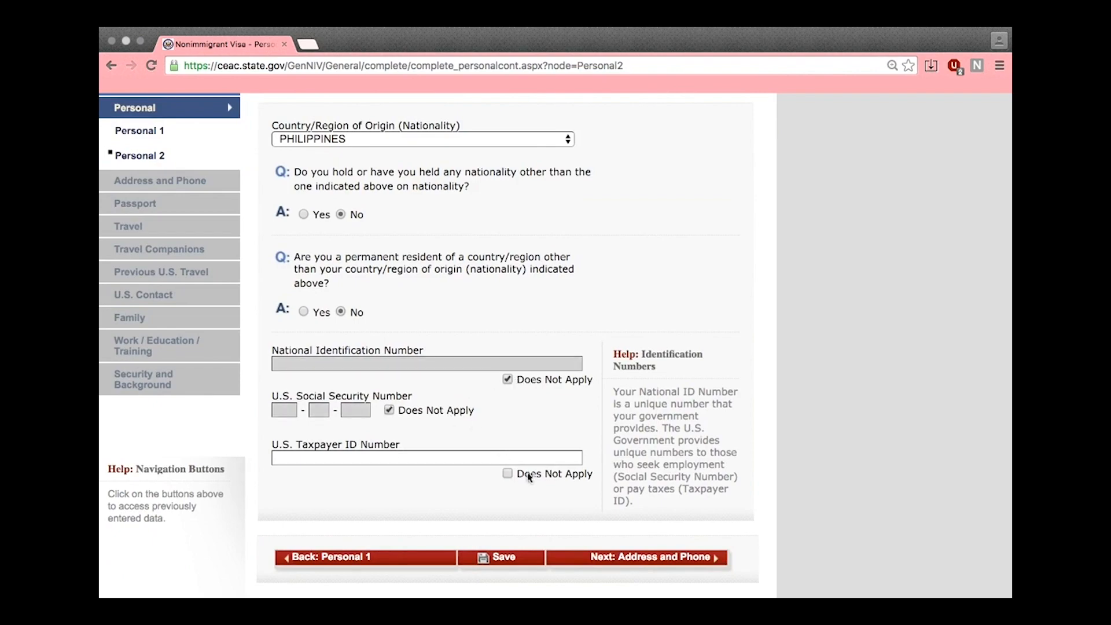
click(507, 473)
scroll(653, 394, up, 3)
scroll(653, 392, down, 5)
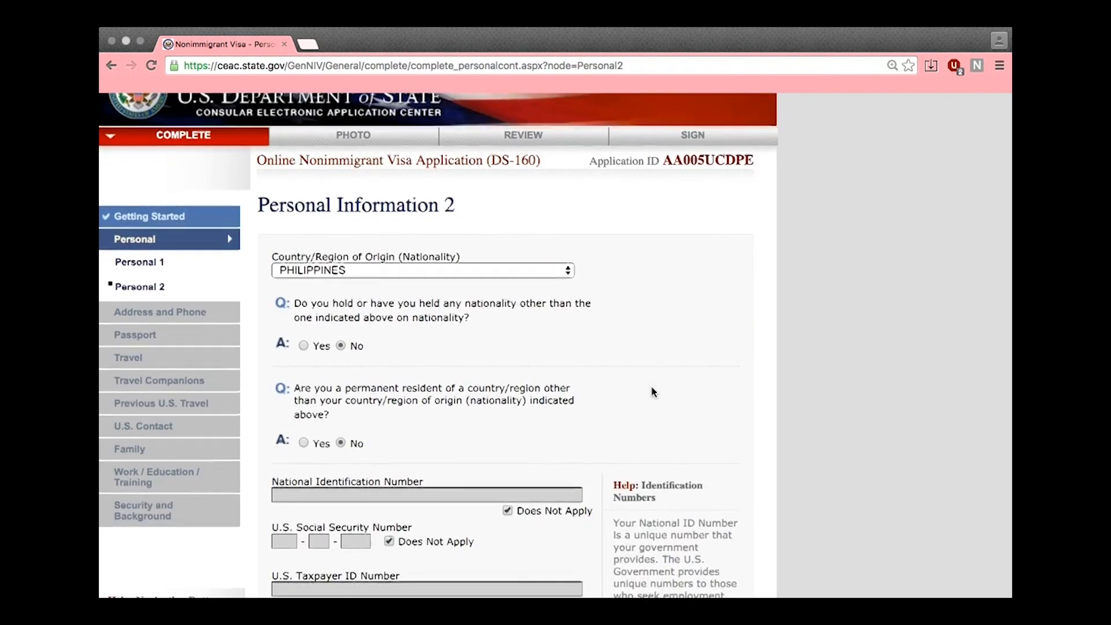
click(661, 420)
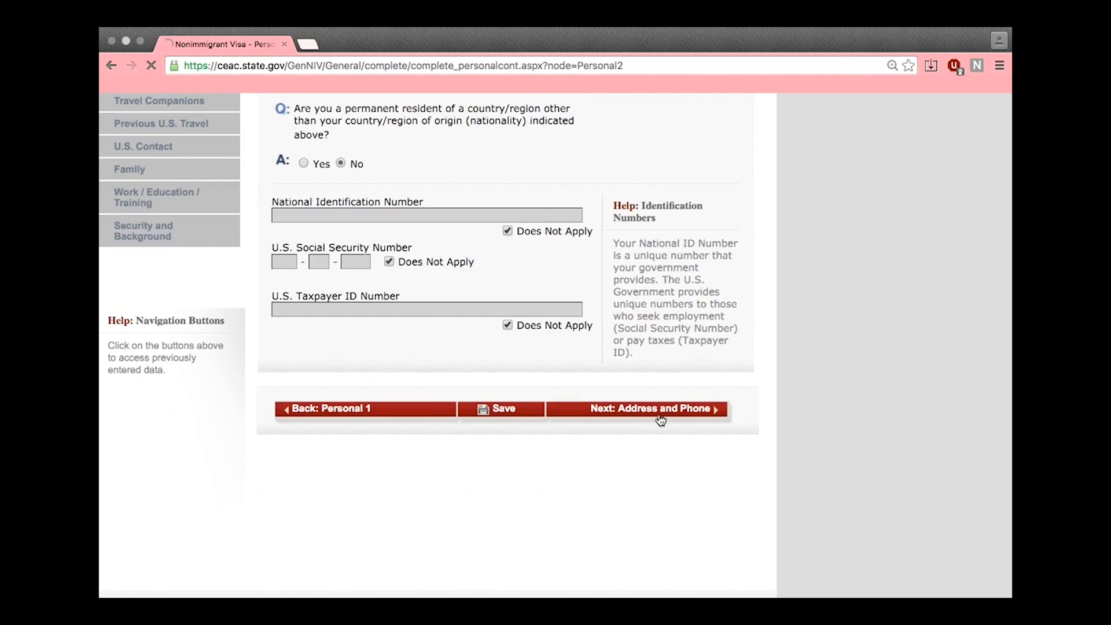
click(511, 299)
scroll(511, 299, down, 1)
Enter the home street address in Manila, mark state and postal code Does Not Apply, and set country PHILIPPINES
text(123 TAFT AVEN)
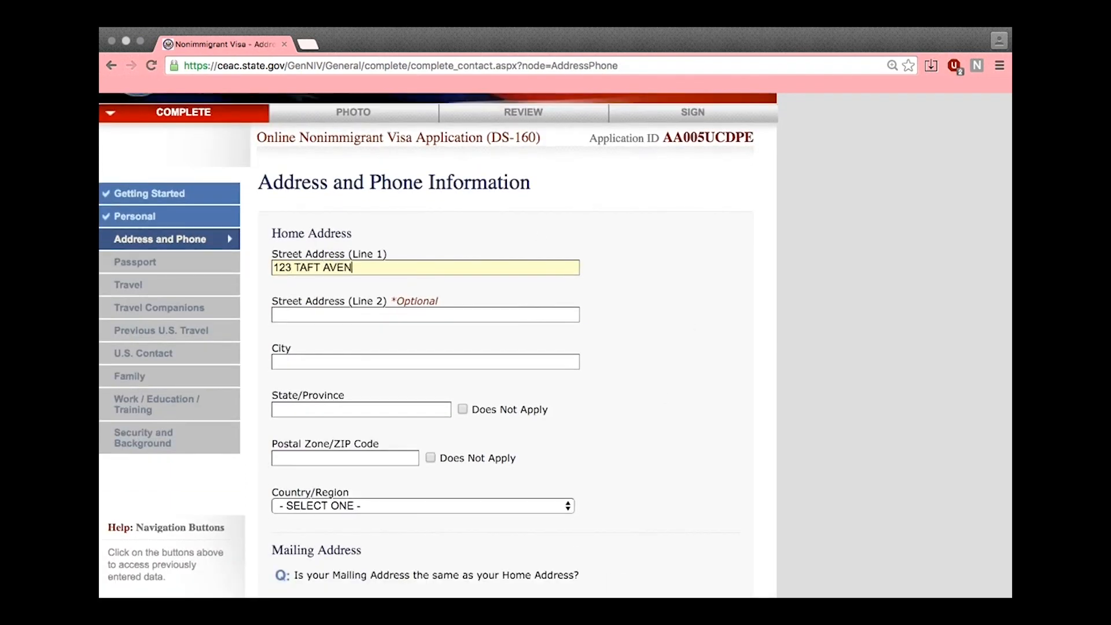
text(MANILA)
click(489, 409)
click(489, 458)
scroll(487, 434, down, 3)
click(480, 400)
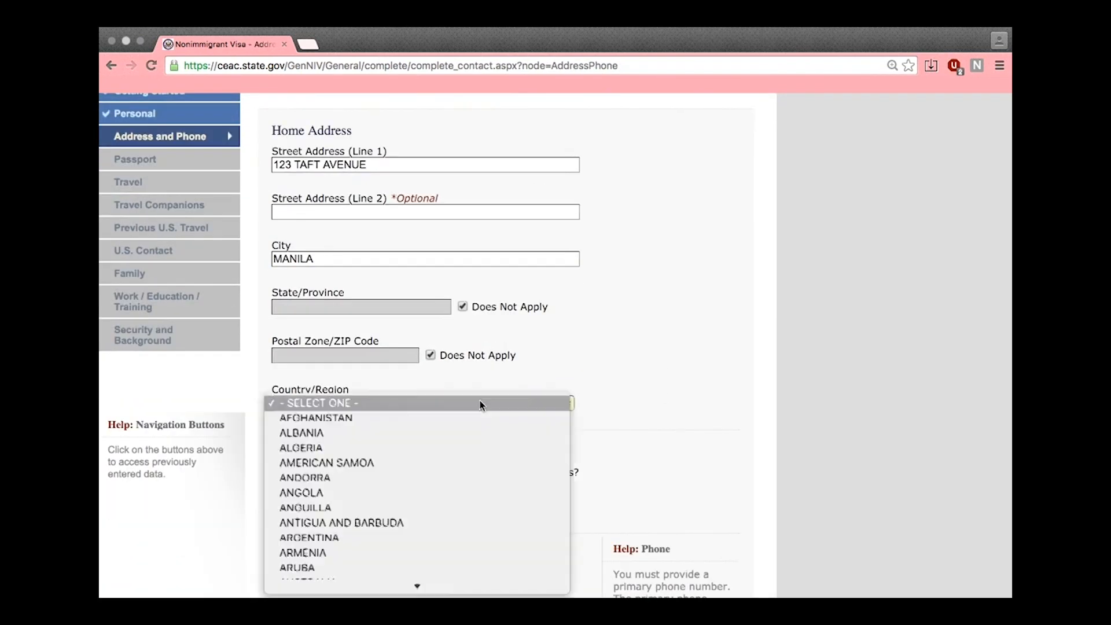
scroll(382, 535, down, 20)
scroll(359, 544, down, 3)
click(321, 558)
Enter the primary and secondary phone numbers and mark work phone Does Not Apply
scroll(399, 417, down, 5)
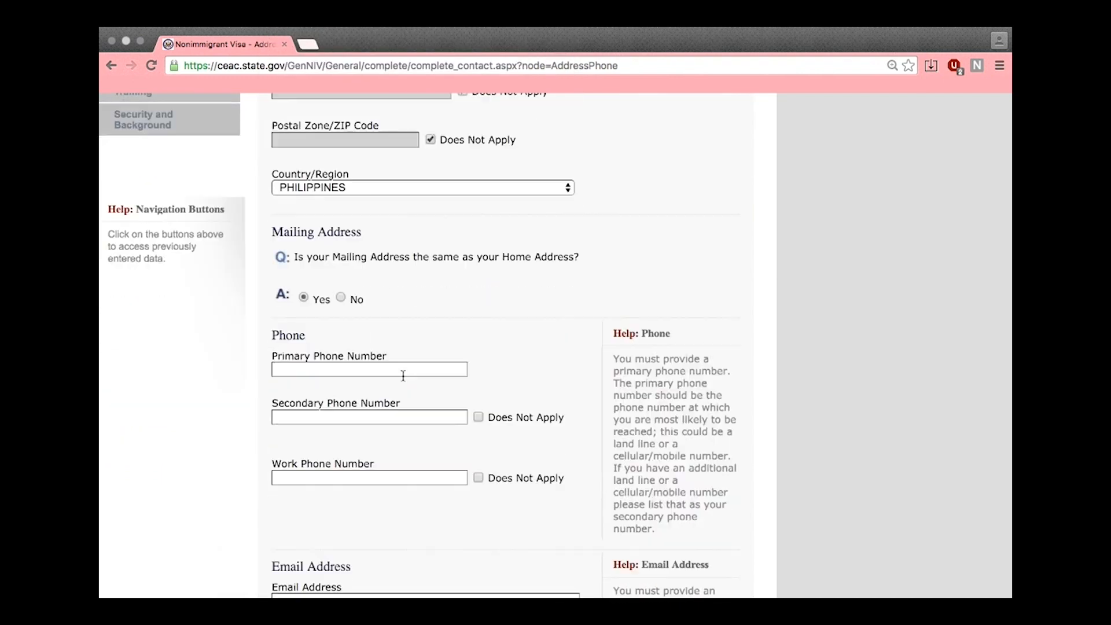
text(01234567)
key(Tab)
text(091234567)
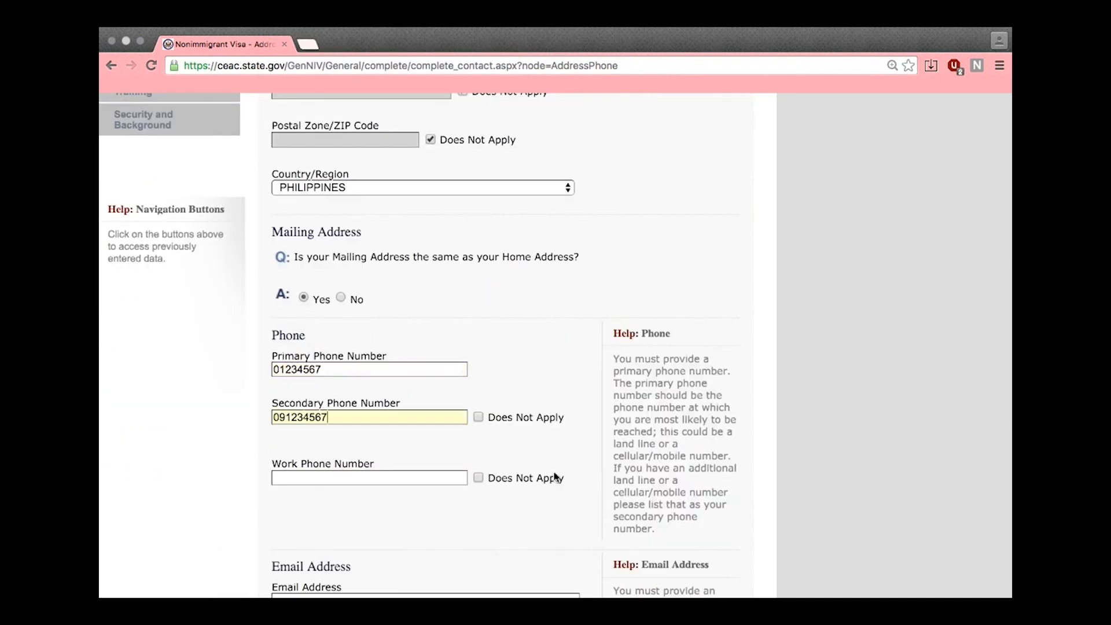
click(550, 478)
scroll(530, 475, down, 3)
Enter the applicant's e-mail address, then set the passport document type to REGULAR
click(530, 475)
text(BRITNEYSFIERCE@EMAIL.COM)
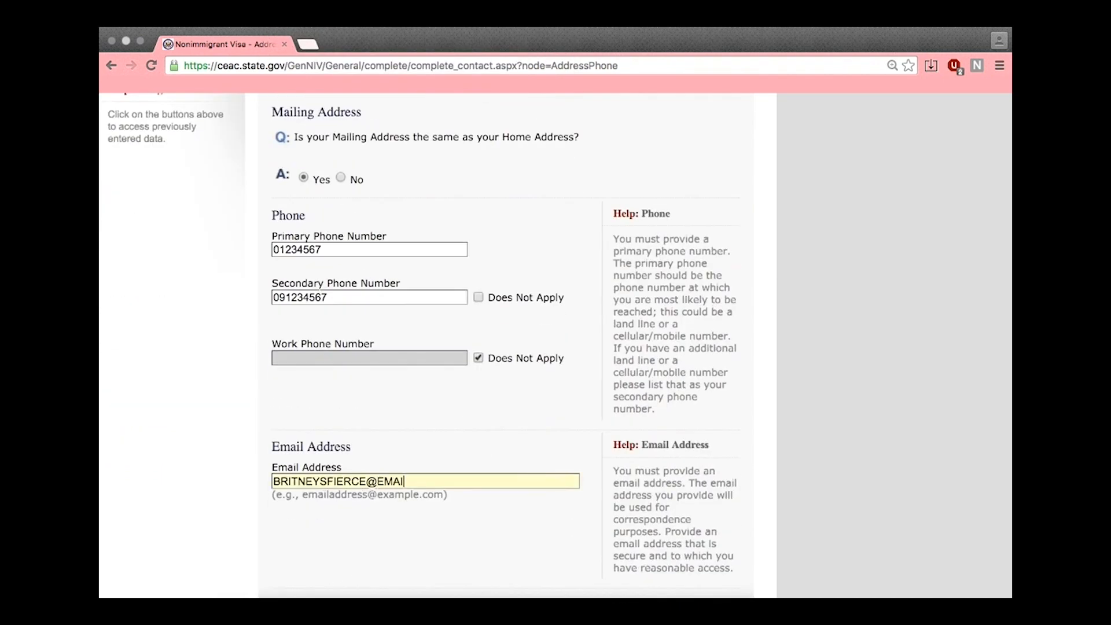
scroll(652, 476, down, 3)
click(652, 472)
click(533, 296)
click(533, 302)
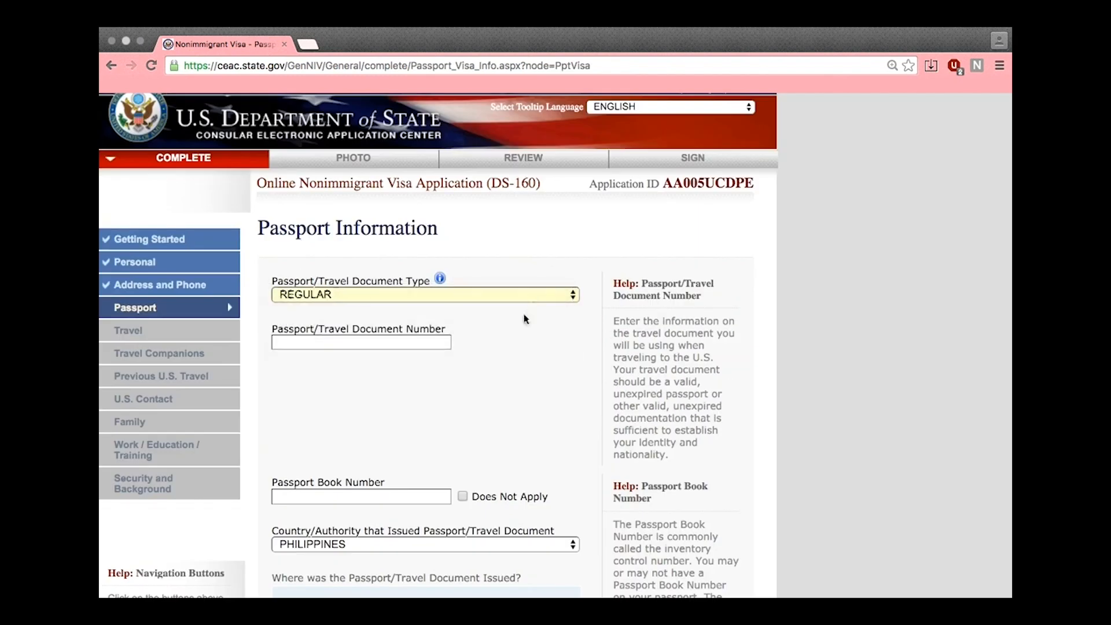
Enter the passport number, mark the book number Does Not Apply, and set the issuing city to Manila
click(407, 338)
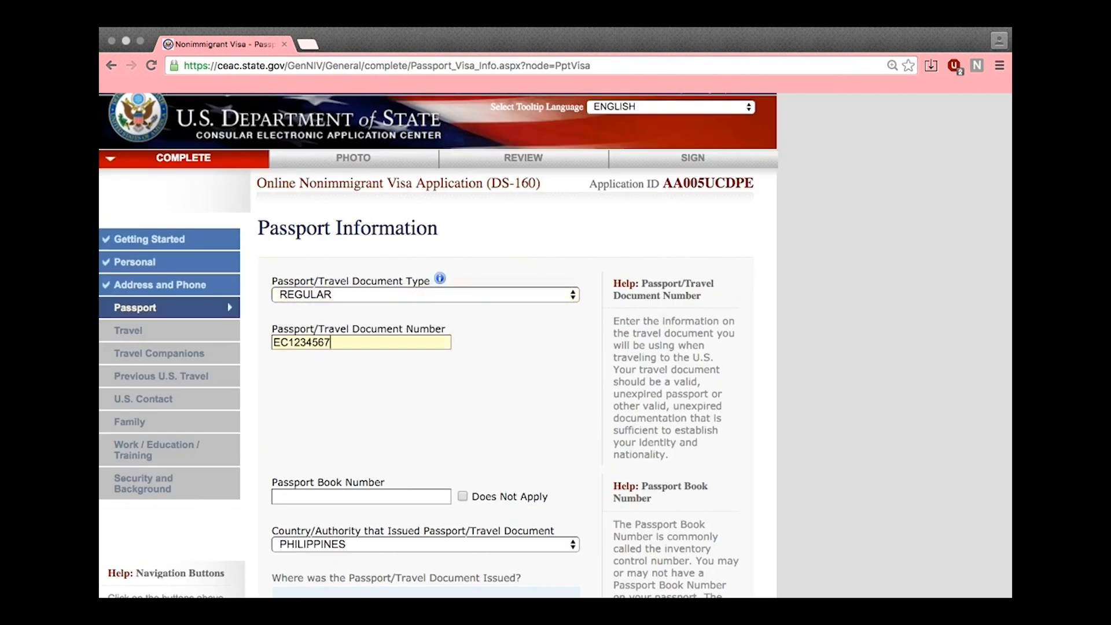
text(EC1234567)
scroll(460, 417, down, 2)
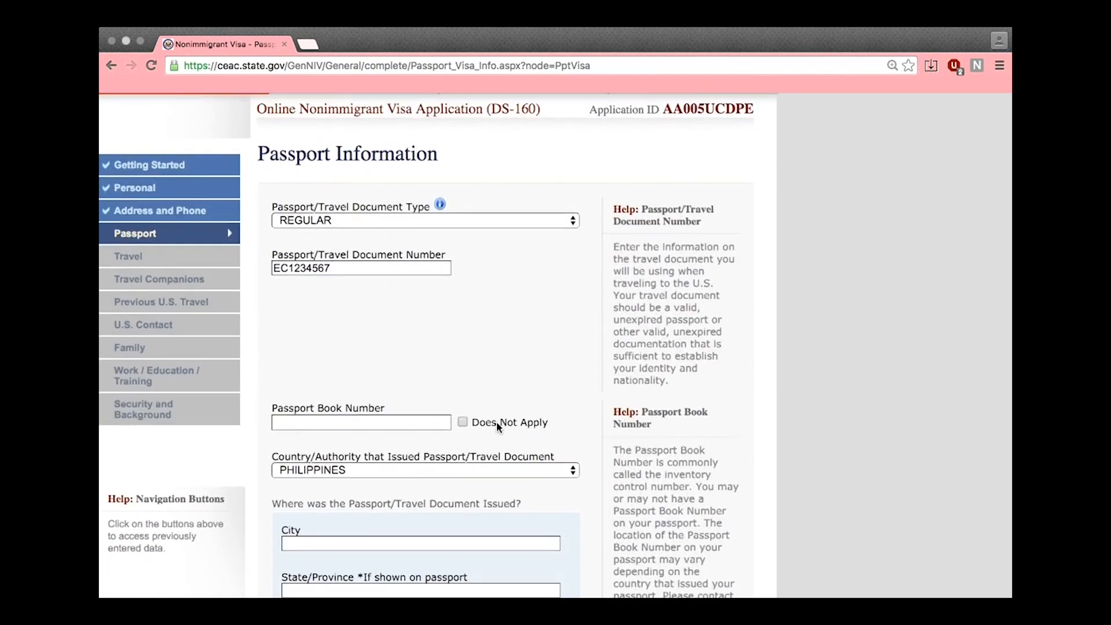
click(462, 422)
scroll(446, 377, down, 3)
scroll(438, 364, down, 1)
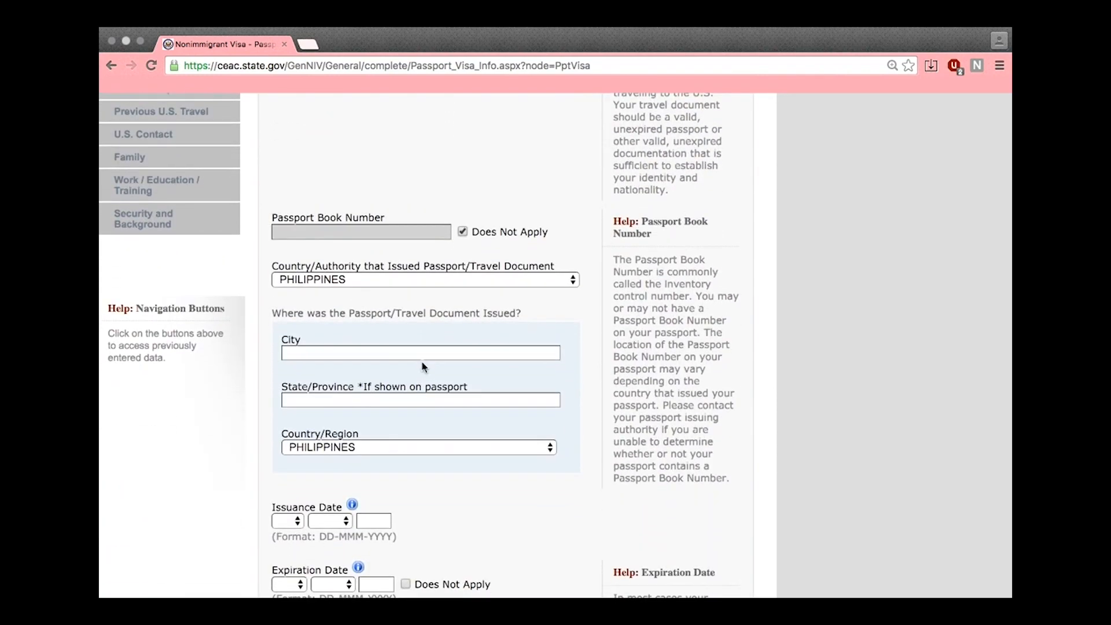
text(MANILA)
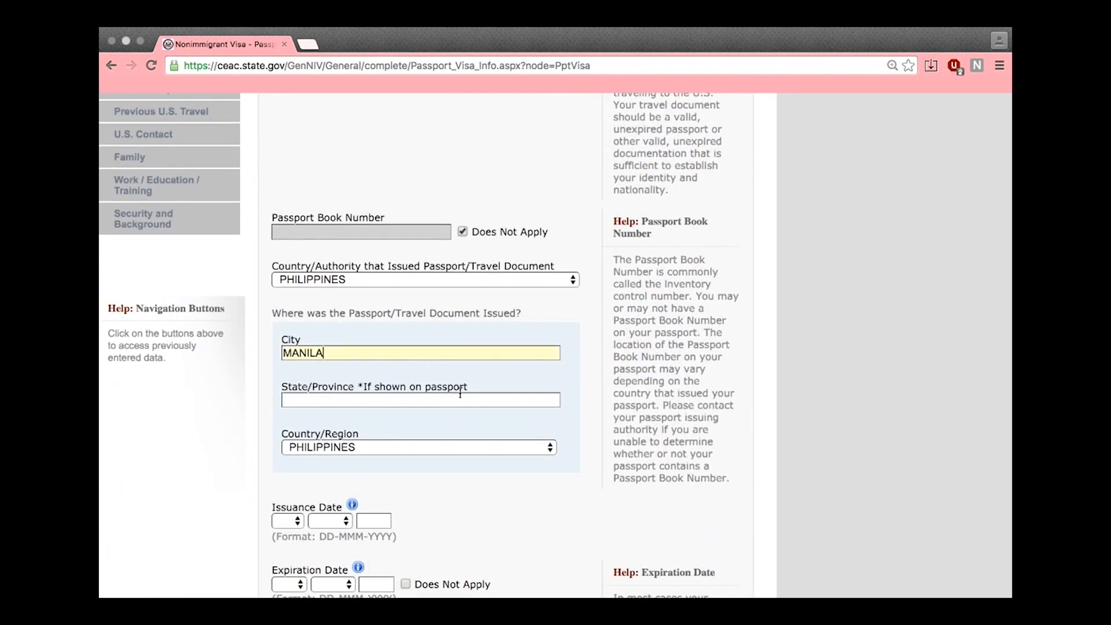
scroll(521, 406, down, 2)
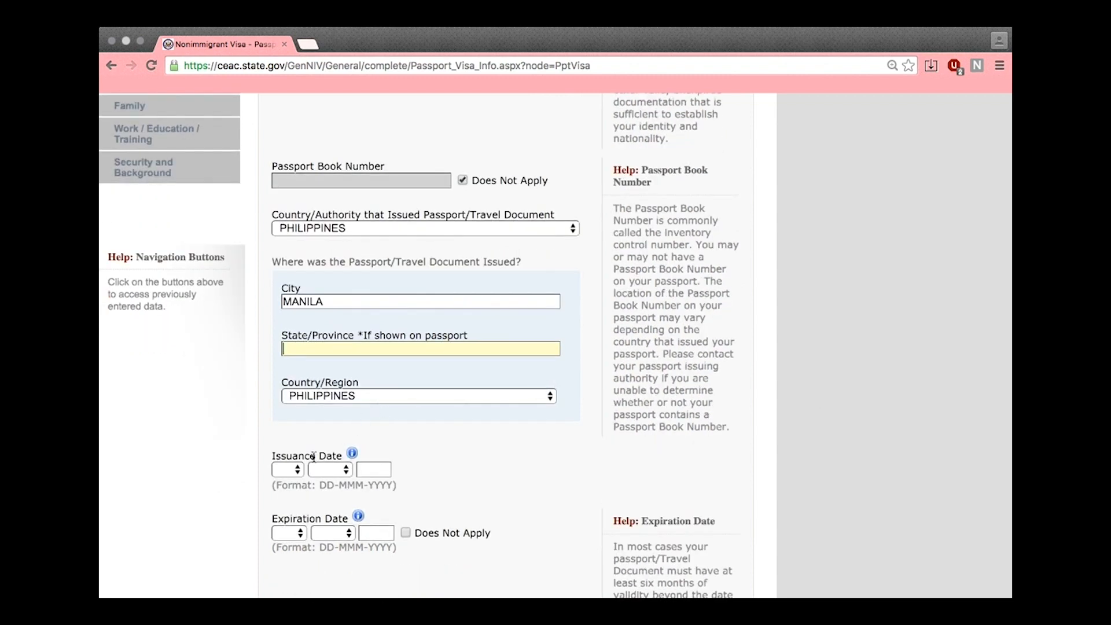
scroll(312, 451, down, 2)
Set the passport issue date to 01 JAN 2016 and expiry to 31 DEC 2021
click(295, 430)
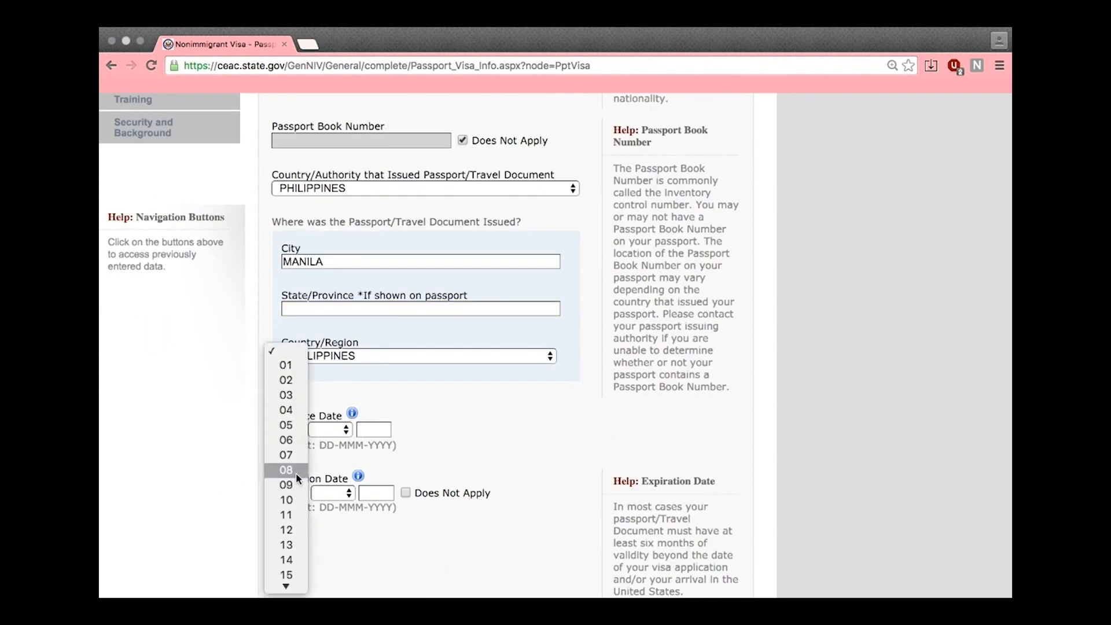
click(285, 378)
click(335, 432)
click(335, 441)
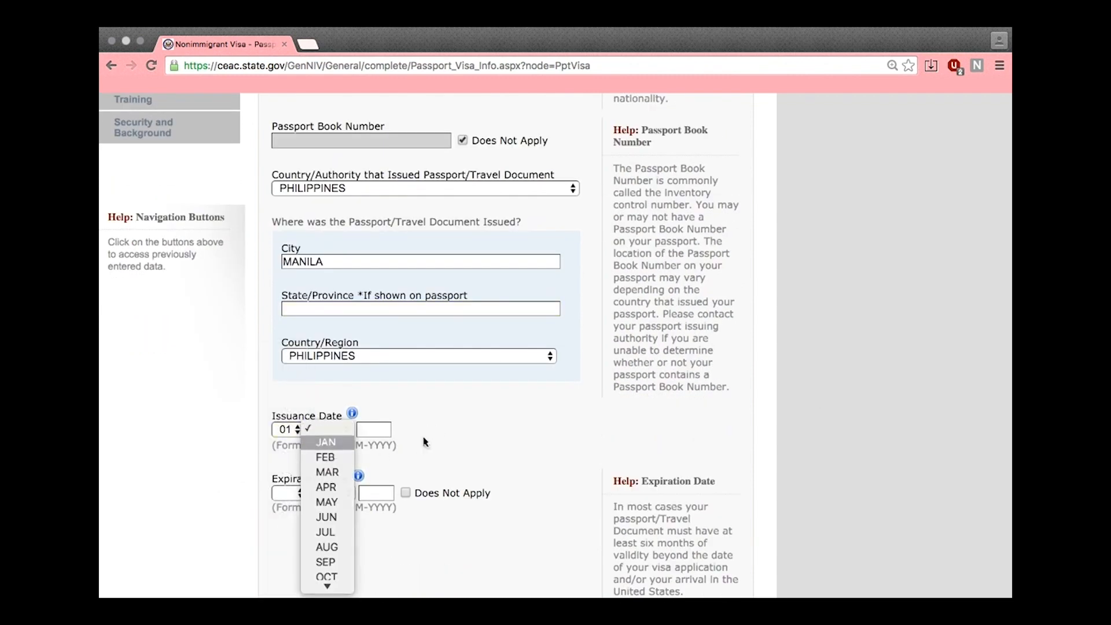
click(381, 430)
scroll(472, 444, down, 1)
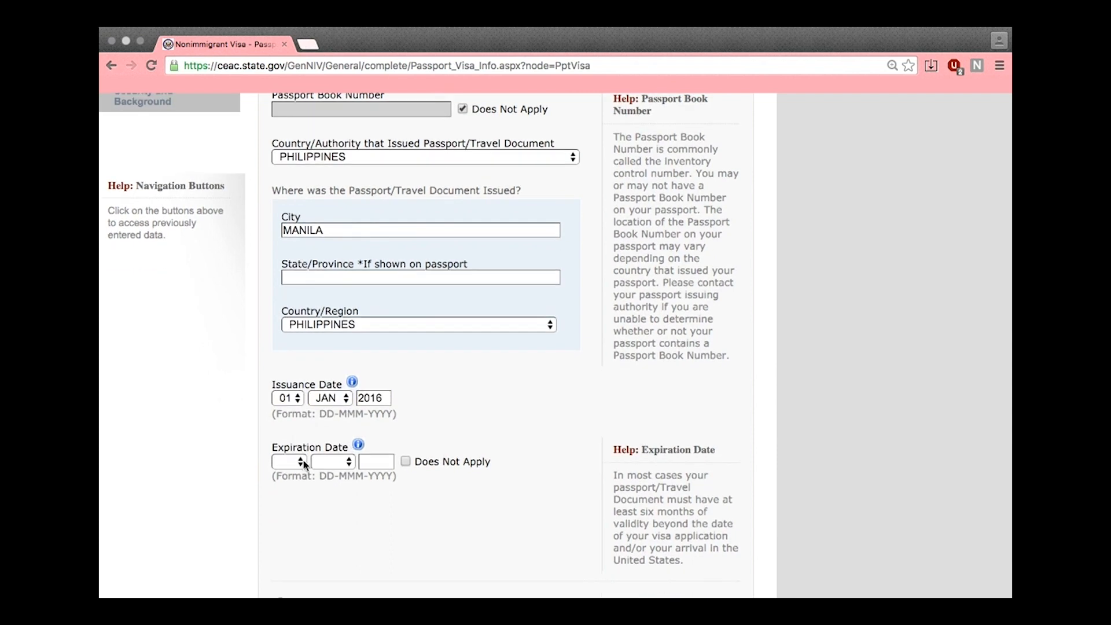
click(294, 462)
click(332, 481)
click(332, 461)
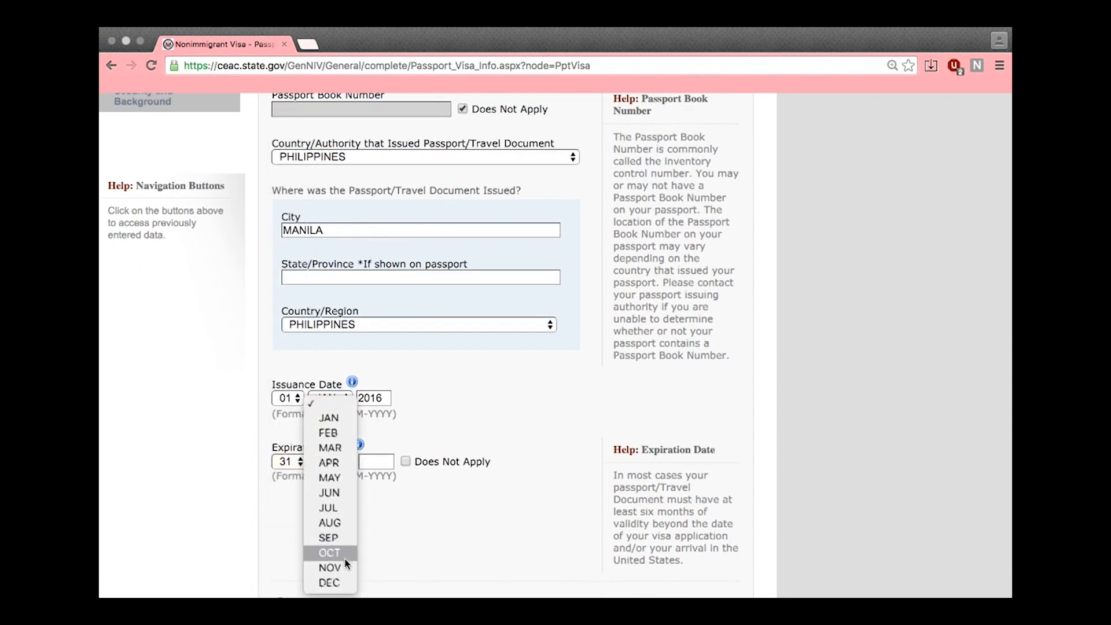
click(334, 583)
click(377, 466)
text(2021)
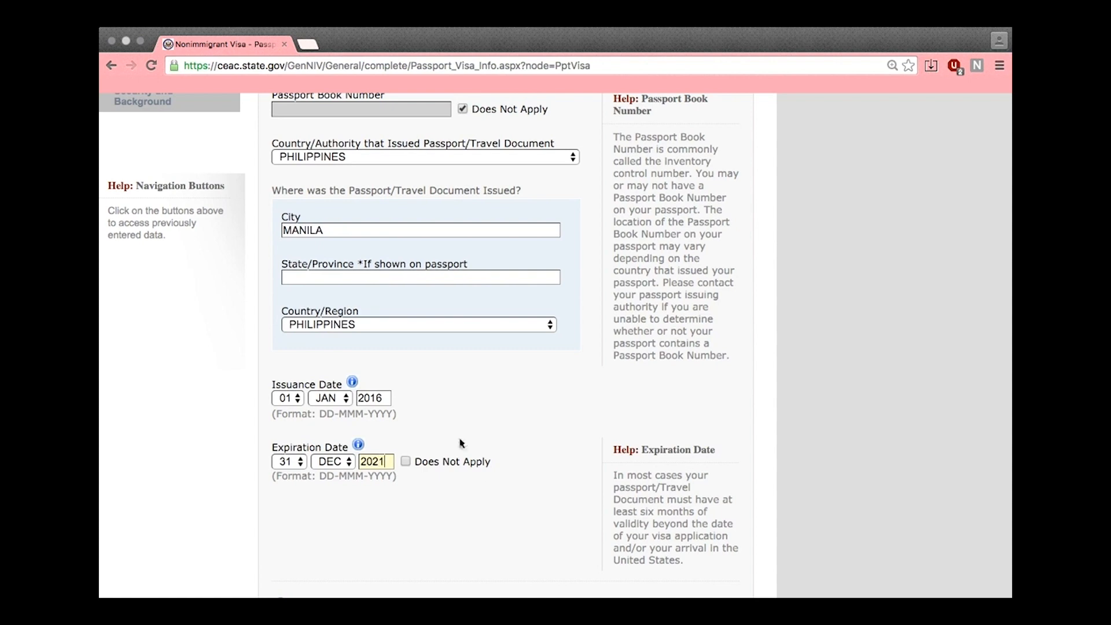
Answer No to the lost or stolen passport question and continue to Travel Information
scroll(540, 490, down, 5)
click(341, 440)
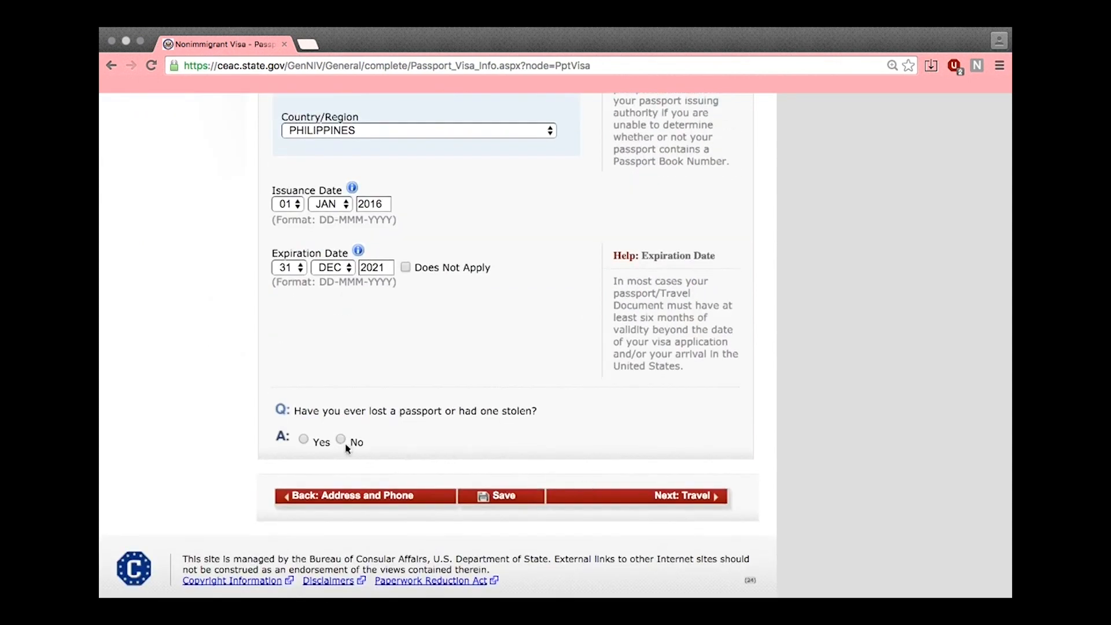
scroll(521, 463, down, 1)
click(666, 475)
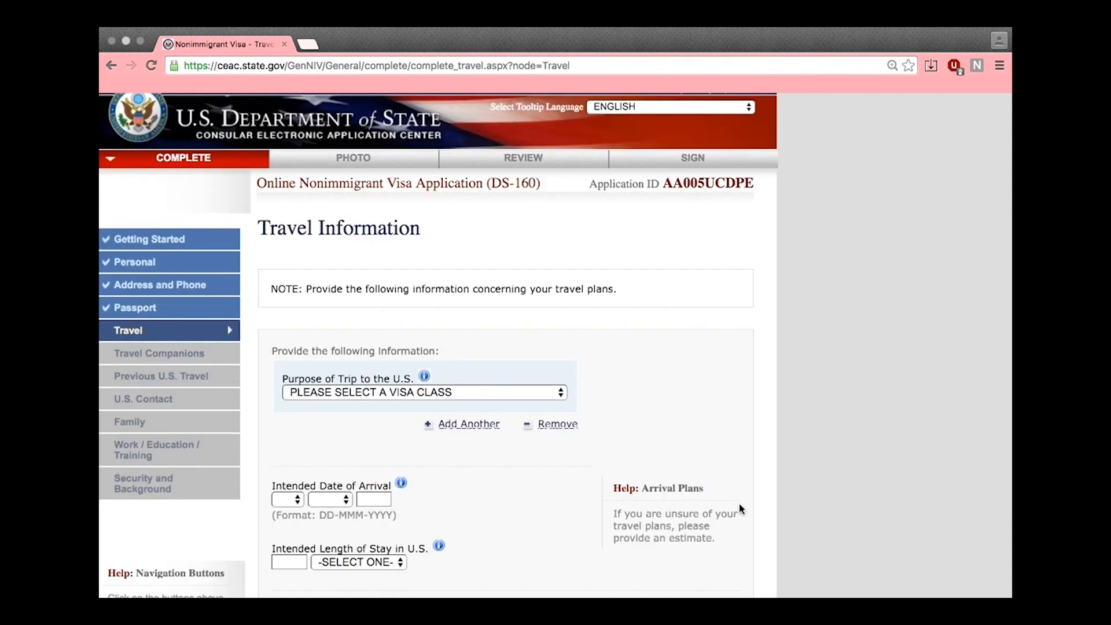
Set trip purpose to TEMP. BUSINESS PLEASURE VISITOR (B) with TOURISM/MEDICAL TREATMENT (B2)
scroll(721, 421, down, 1)
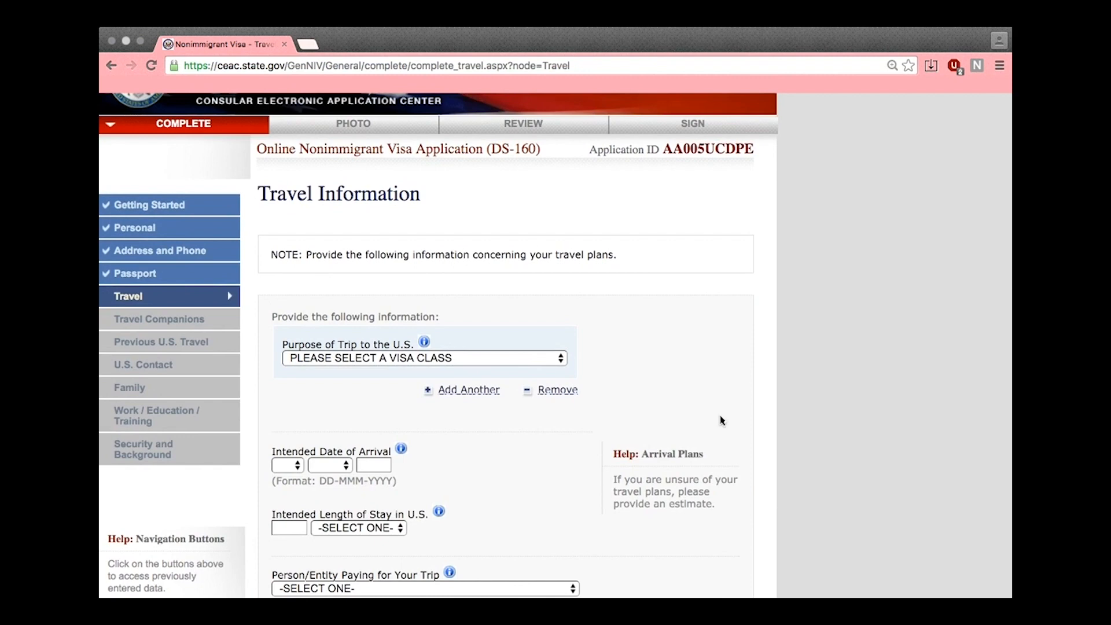
click(449, 360)
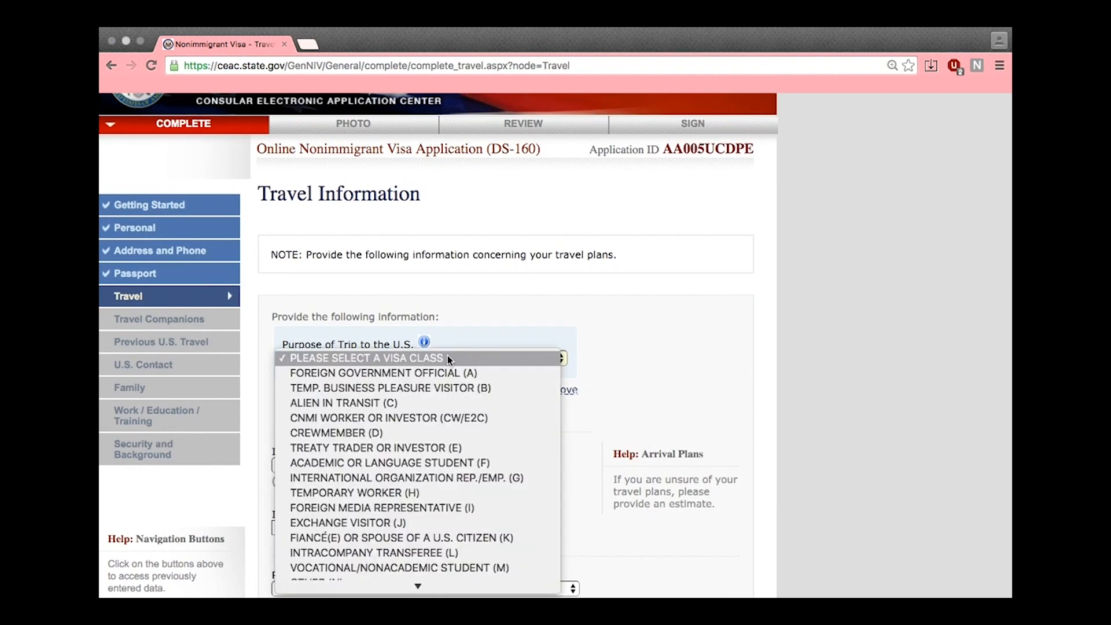
click(487, 388)
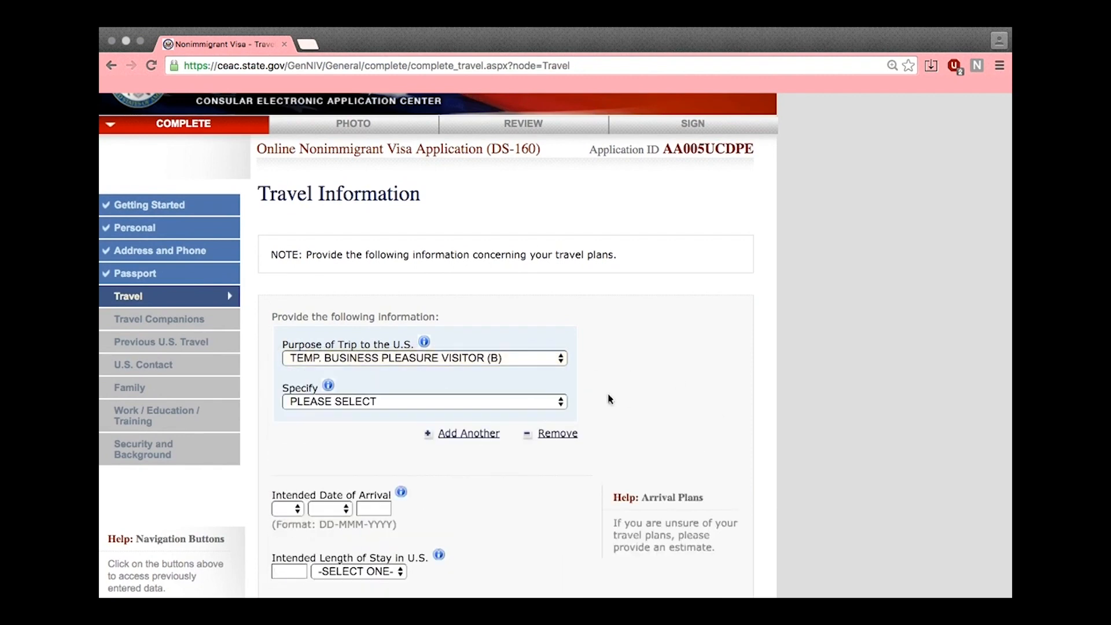
click(544, 405)
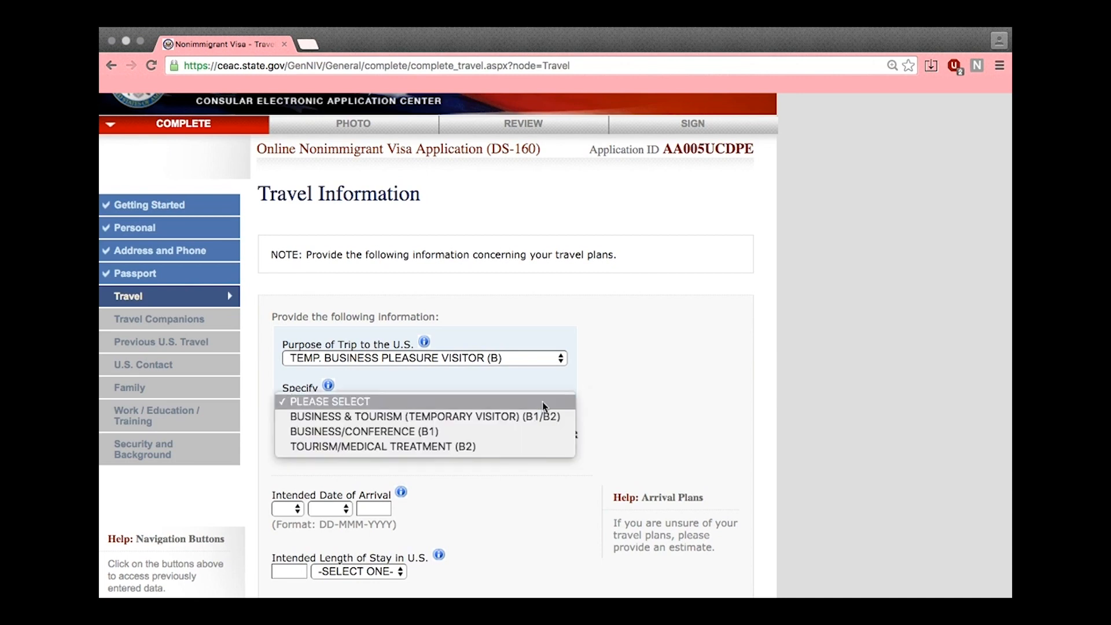
click(540, 444)
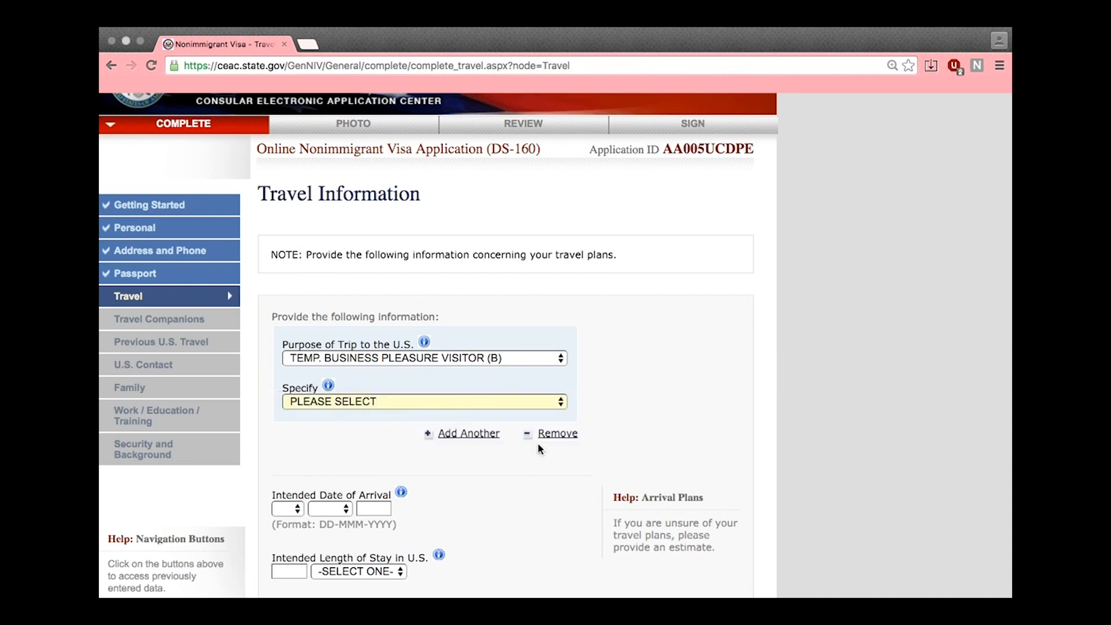
Set the arrival date to 06 JUN 2016 and the length of stay to 1 DAY(S)
scroll(627, 416, down, 5)
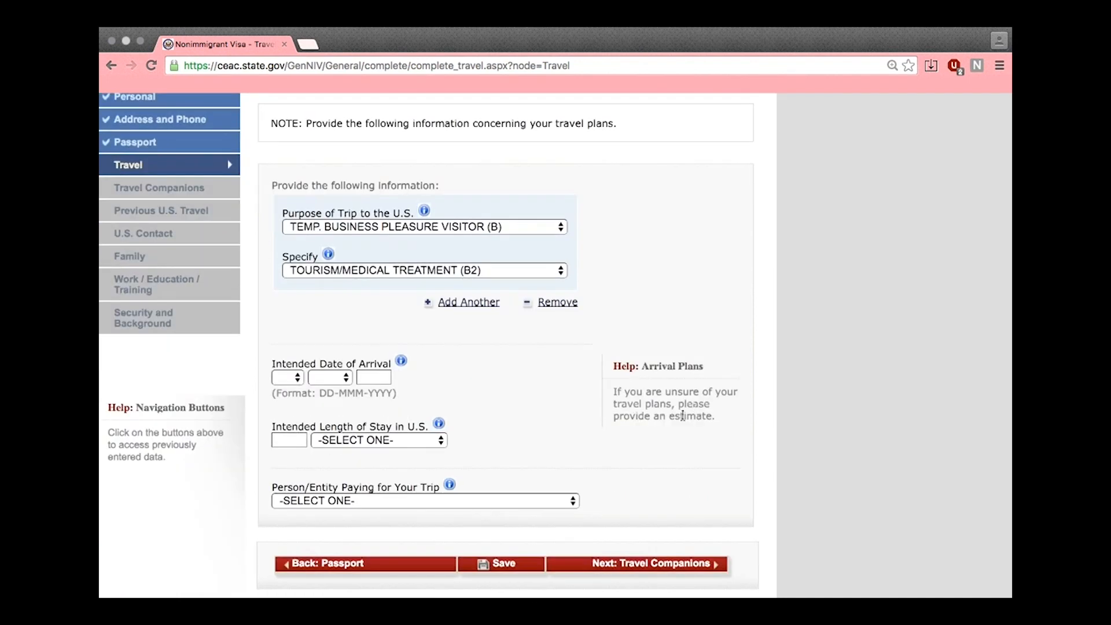
click(296, 376)
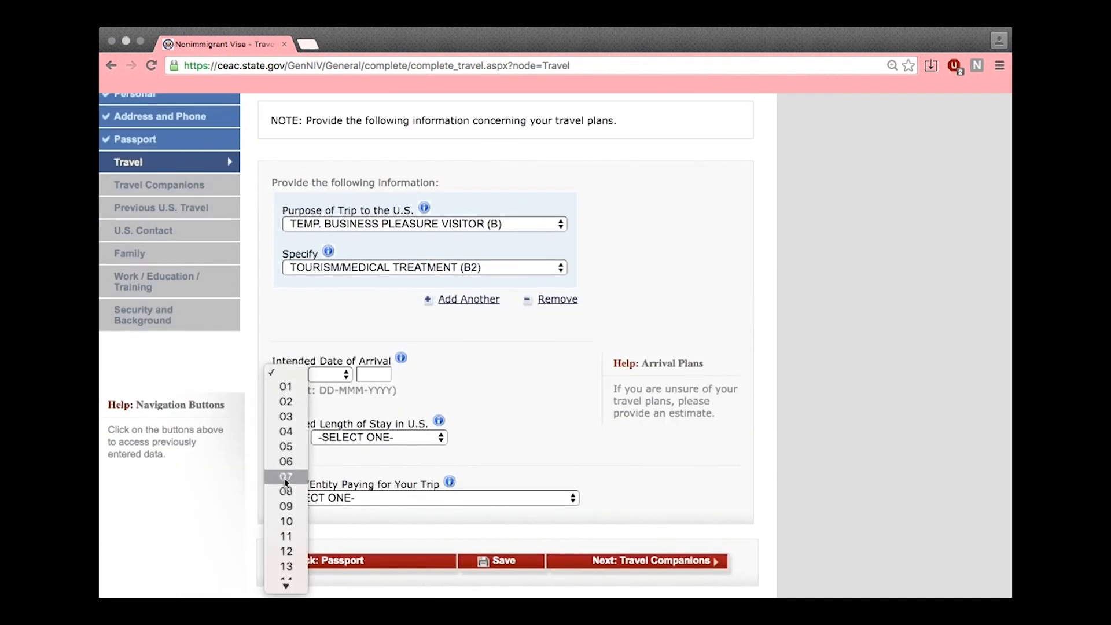
click(286, 461)
click(330, 375)
click(337, 458)
key(Tab)
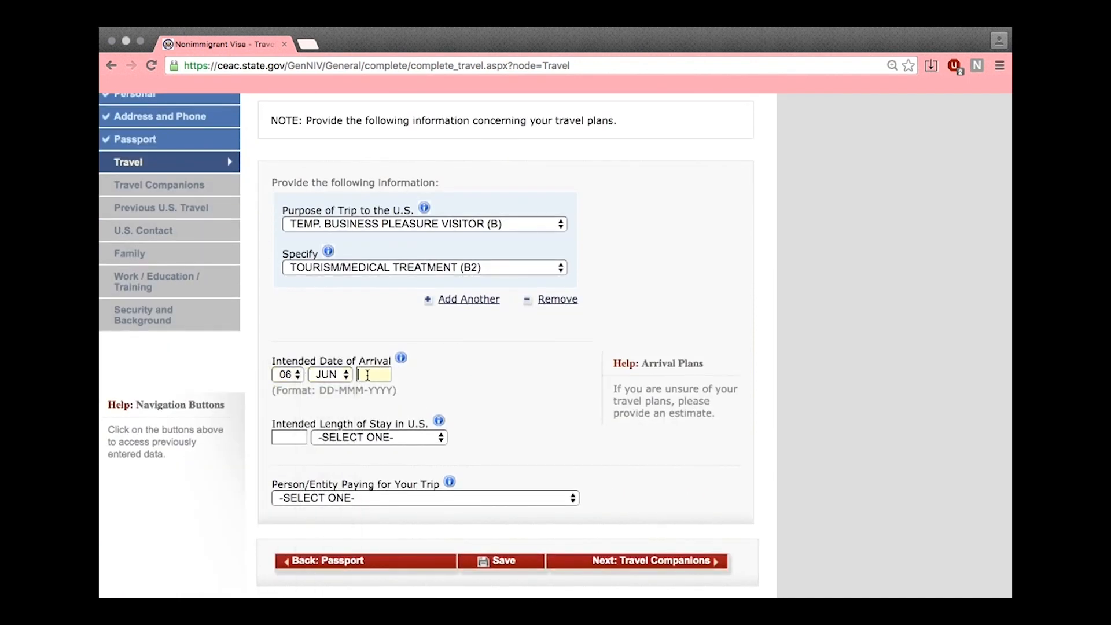
text(2016)
click(314, 439)
click(467, 478)
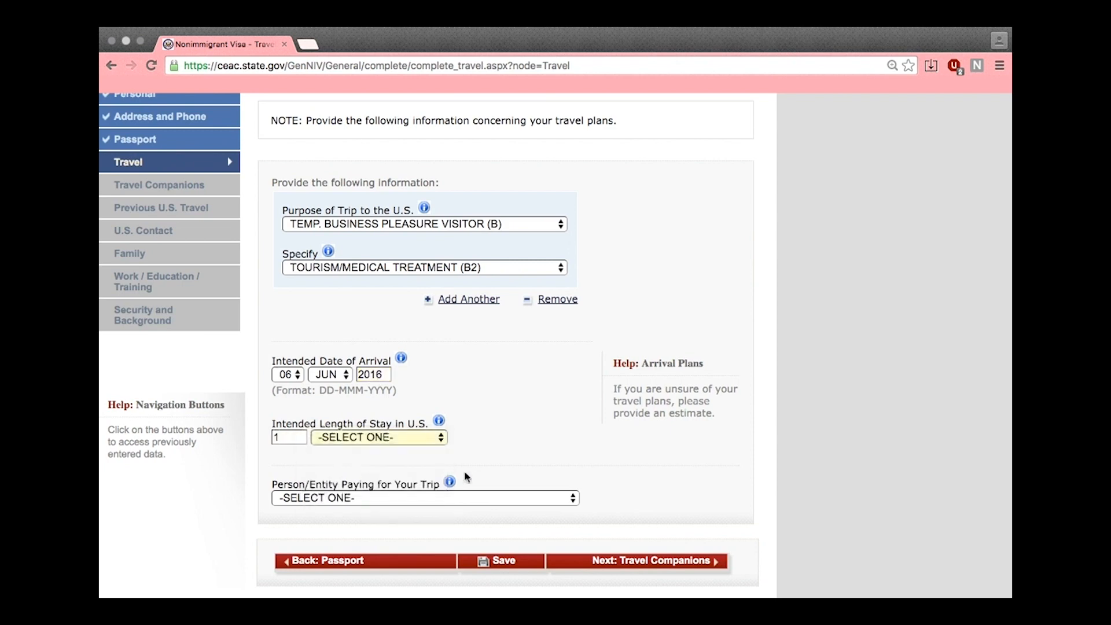
key(d)
scroll(496, 446, down, 3)
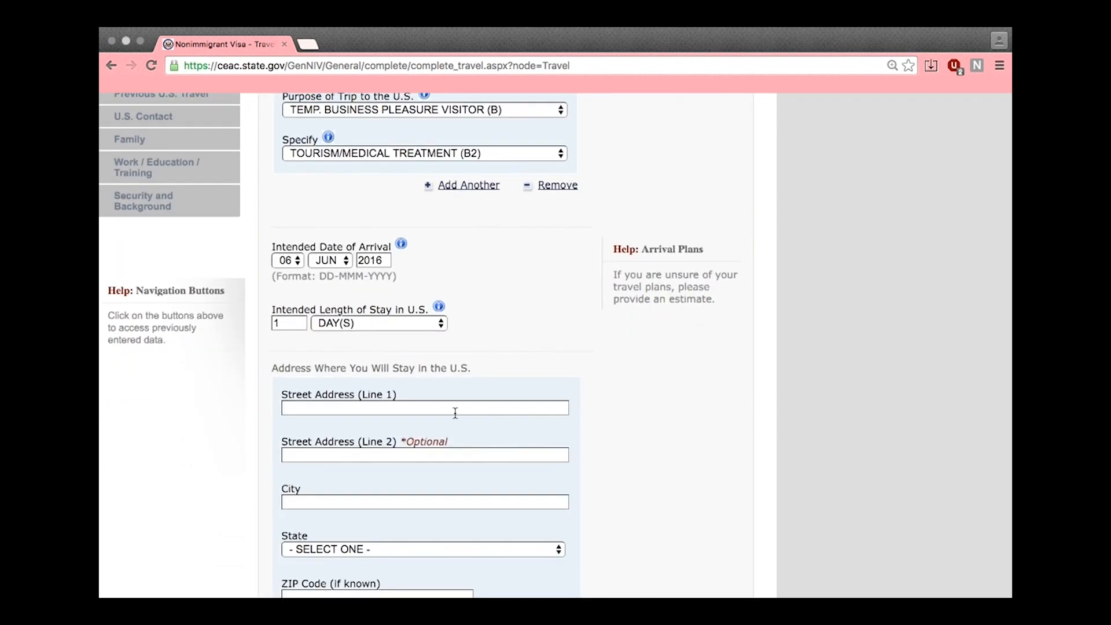
Enter the U.S. stay street address, with city Los Angeles and state California
click(456, 413)
scroll(700, 394, down, 1)
text(143 )
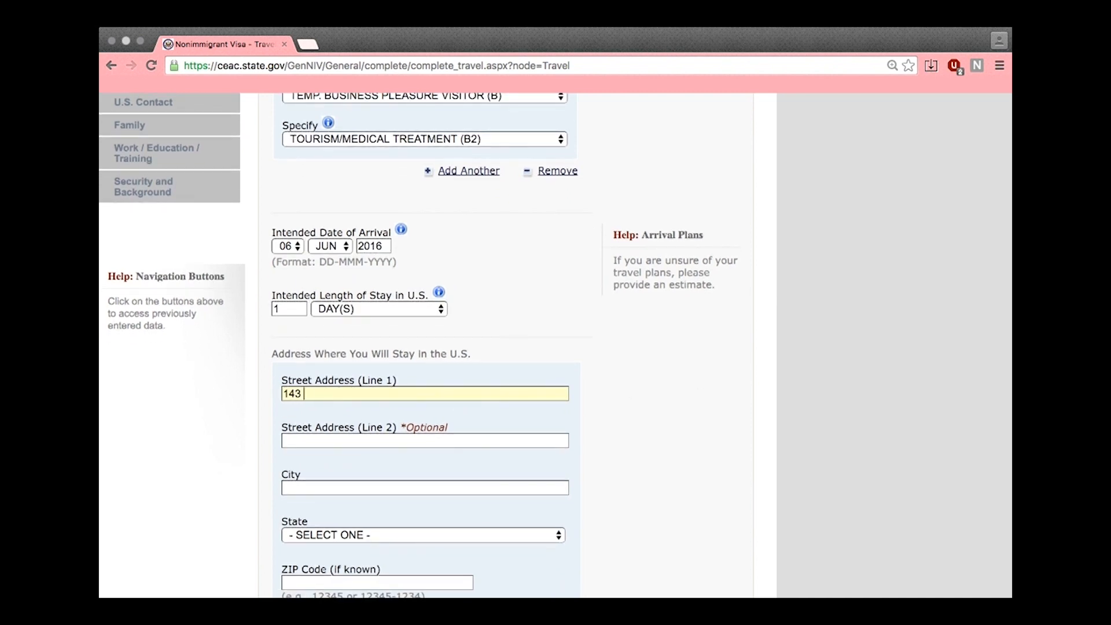
text(BEVERLY HILLS)
key(Tab)
text(LOS ANGELES)
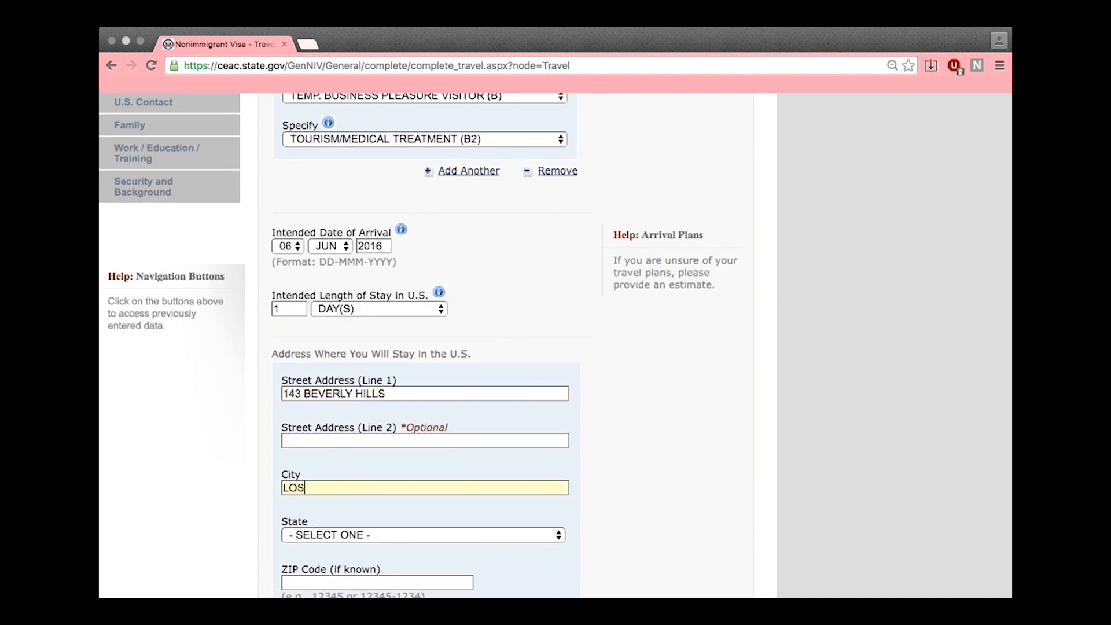
scroll(509, 476, down, 2)
click(509, 473)
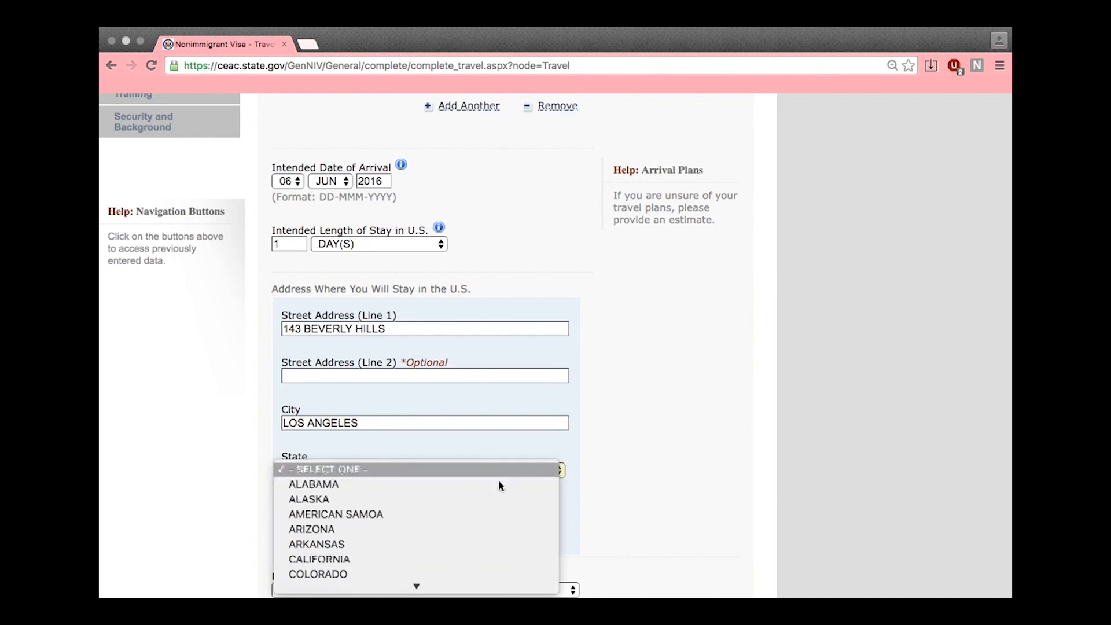
click(439, 559)
scroll(457, 535, down, 3)
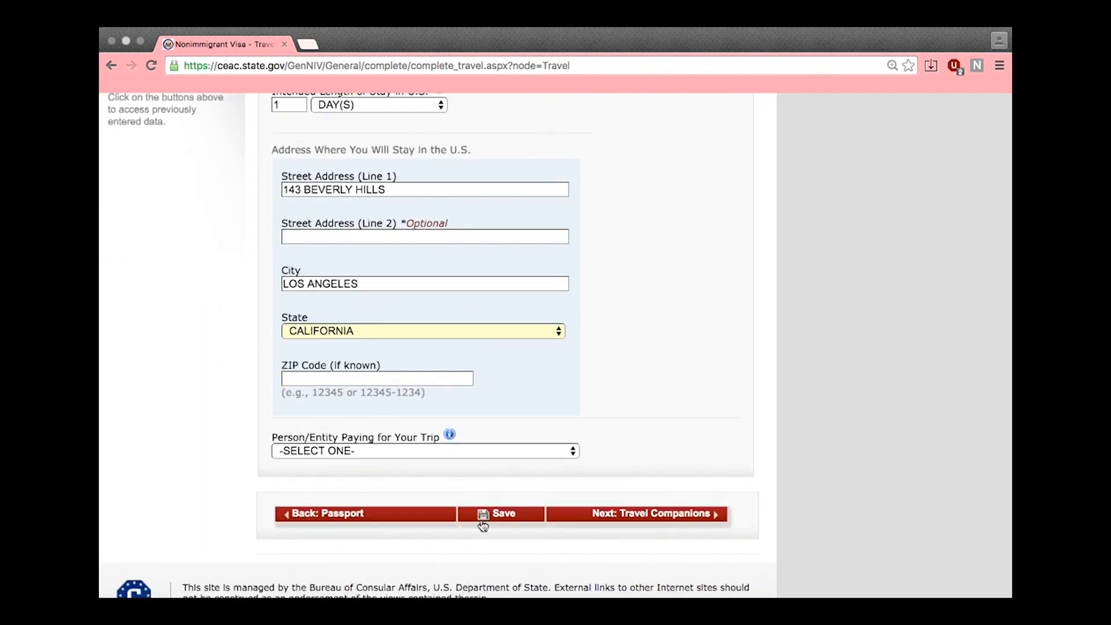
Try SELF, OTHER PERSON and OTHER COMPANY/ORGANIZATION as trip payer, leaving it on SELF
click(447, 447)
click(436, 463)
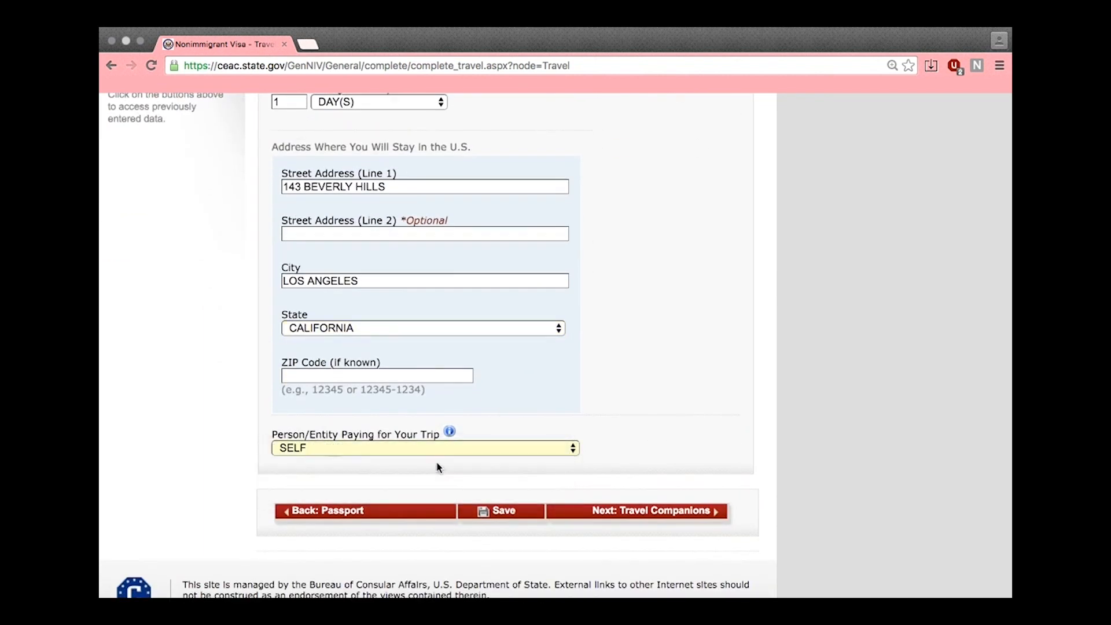
click(452, 451)
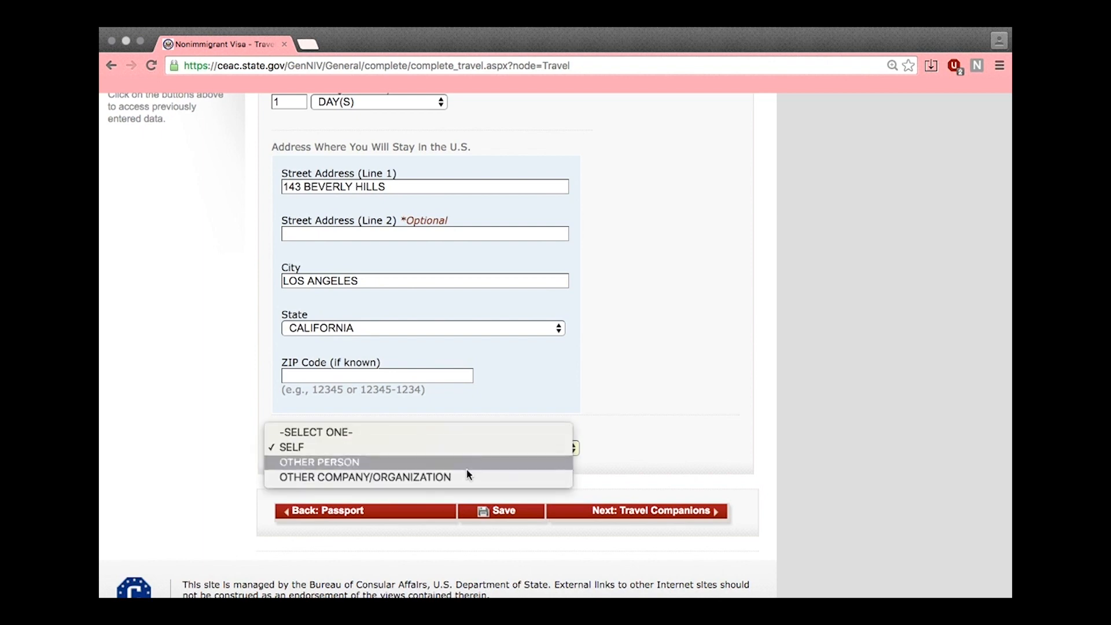
click(450, 461)
scroll(592, 427, down, 3)
scroll(591, 433, down, 2)
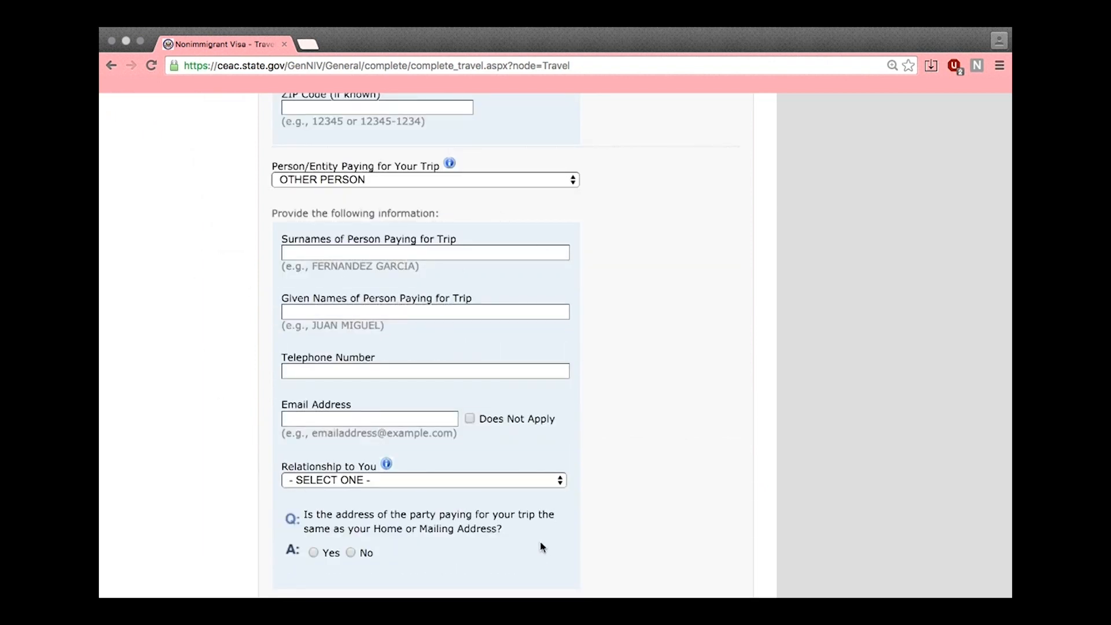
click(399, 180)
click(298, 193)
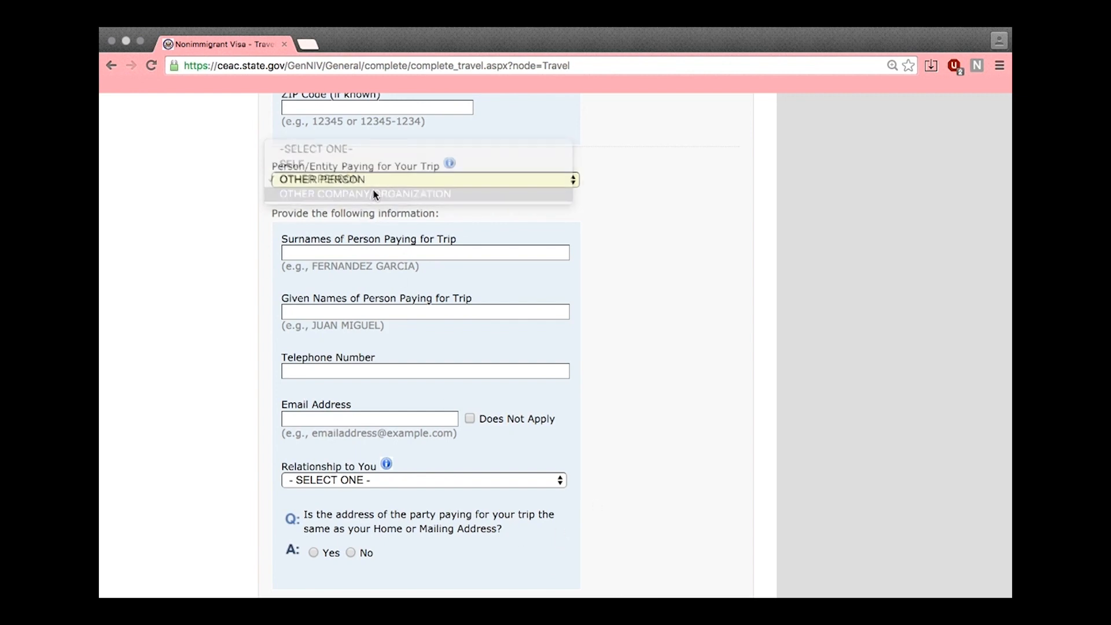
scroll(643, 304, down, 3)
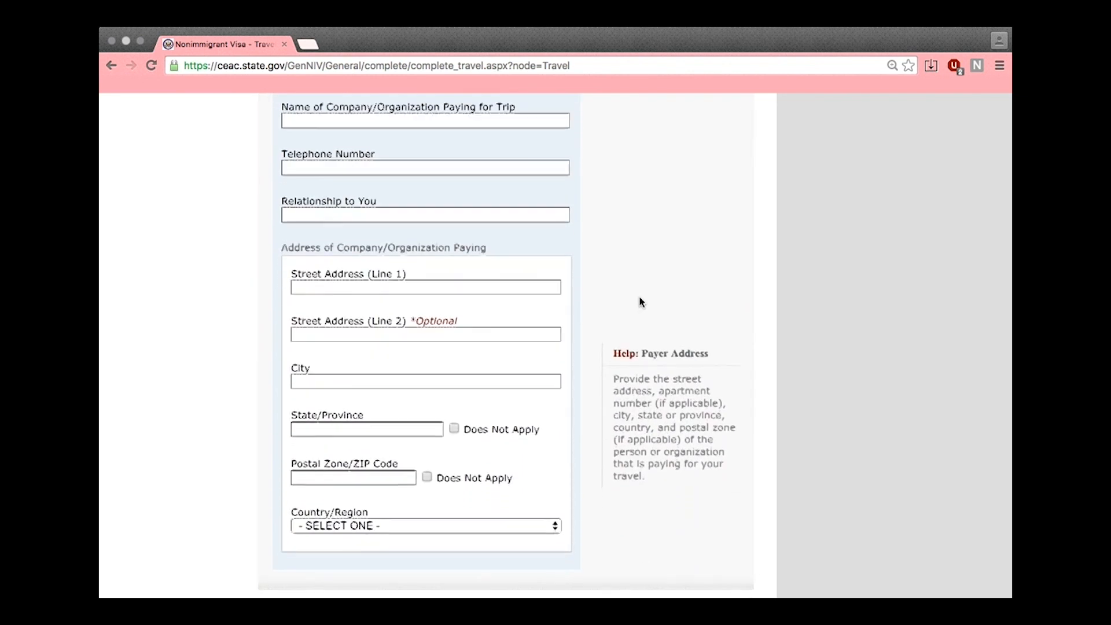
scroll(639, 296, up, 1)
scroll(646, 580, up, 2)
click(417, 180)
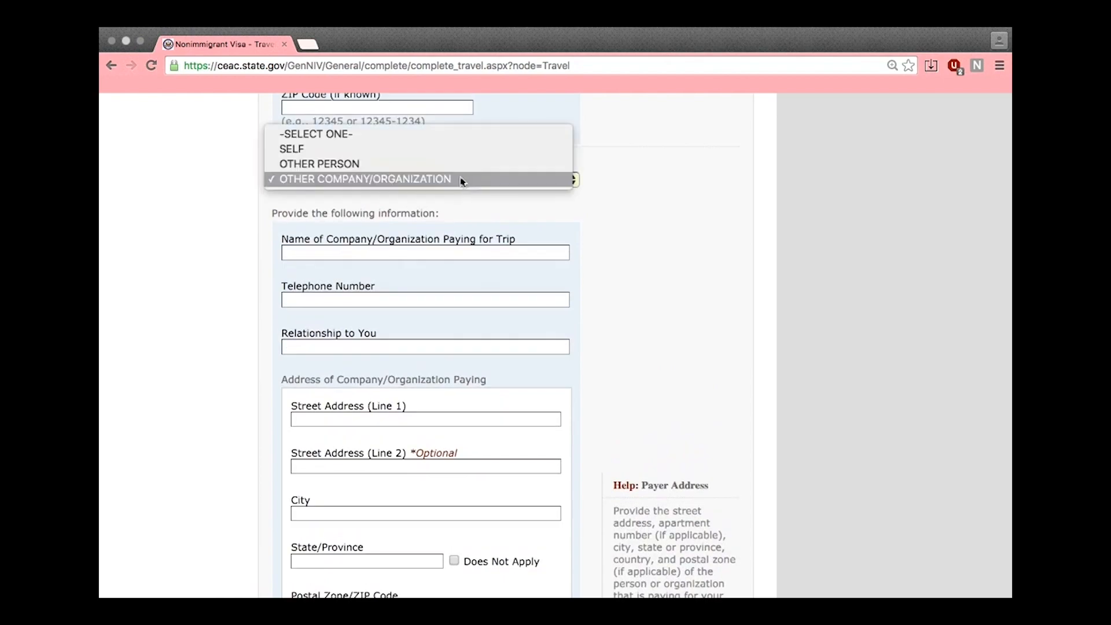
key(Escape)
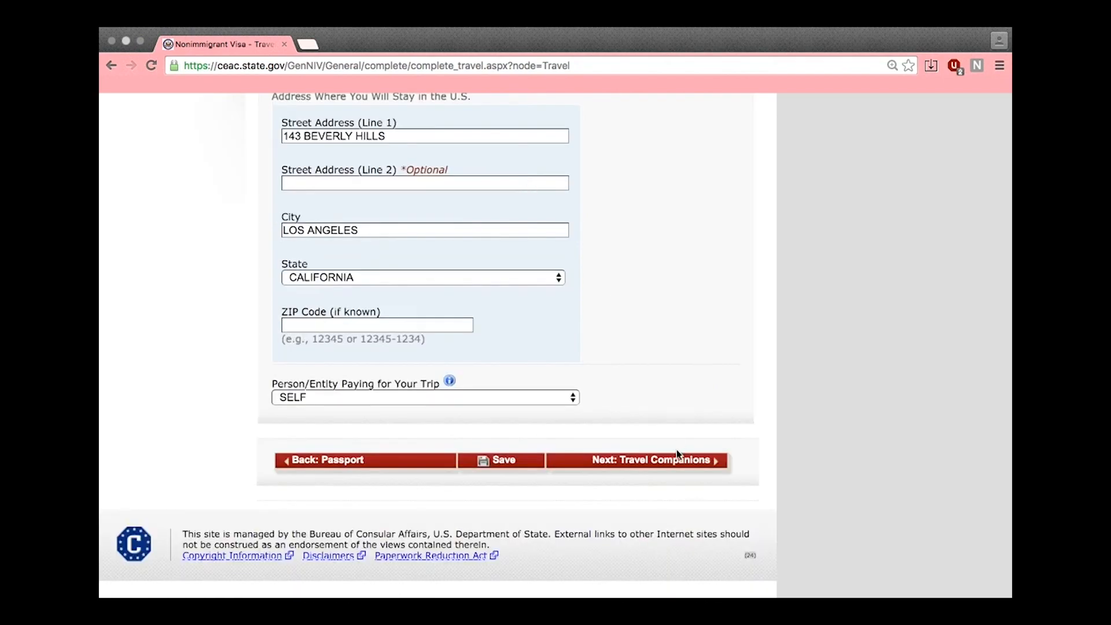
Continue to Travel Companions and answer Yes to other persons traveling with you
click(677, 454)
scroll(347, 348, down, 2)
click(318, 334)
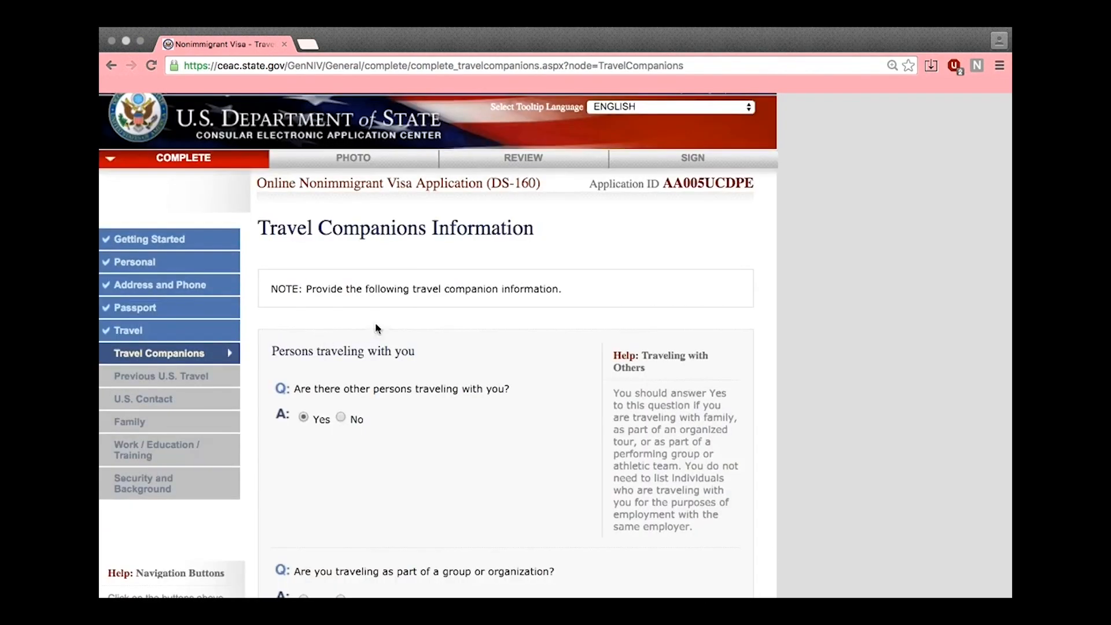
Answer No to traveling as a group and to other persons traveling, then continue
scroll(440, 347, down, 4)
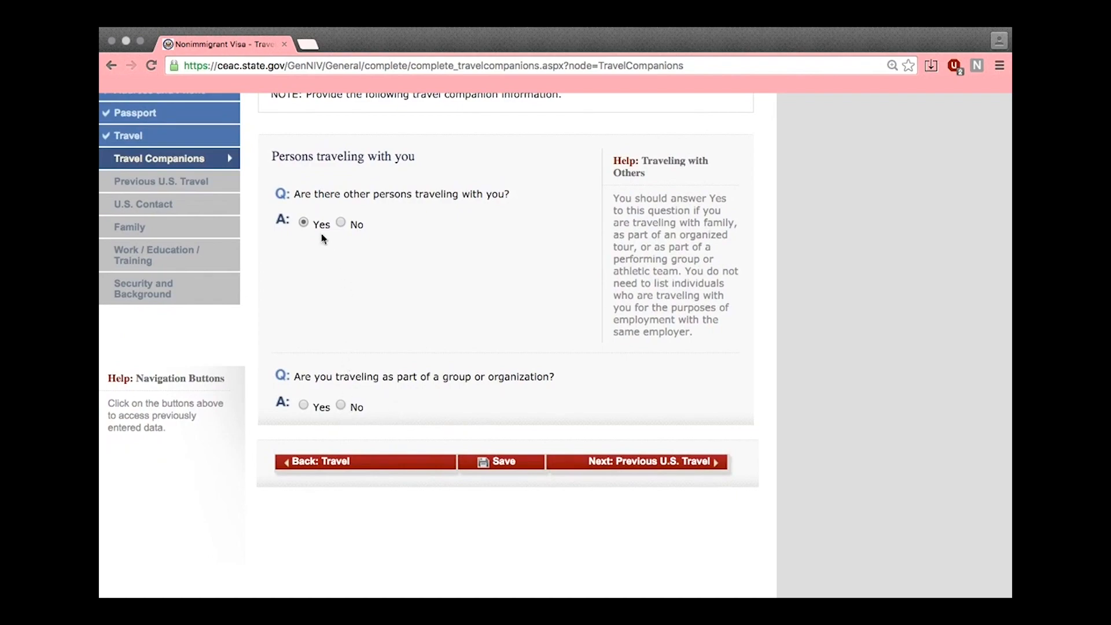
click(341, 405)
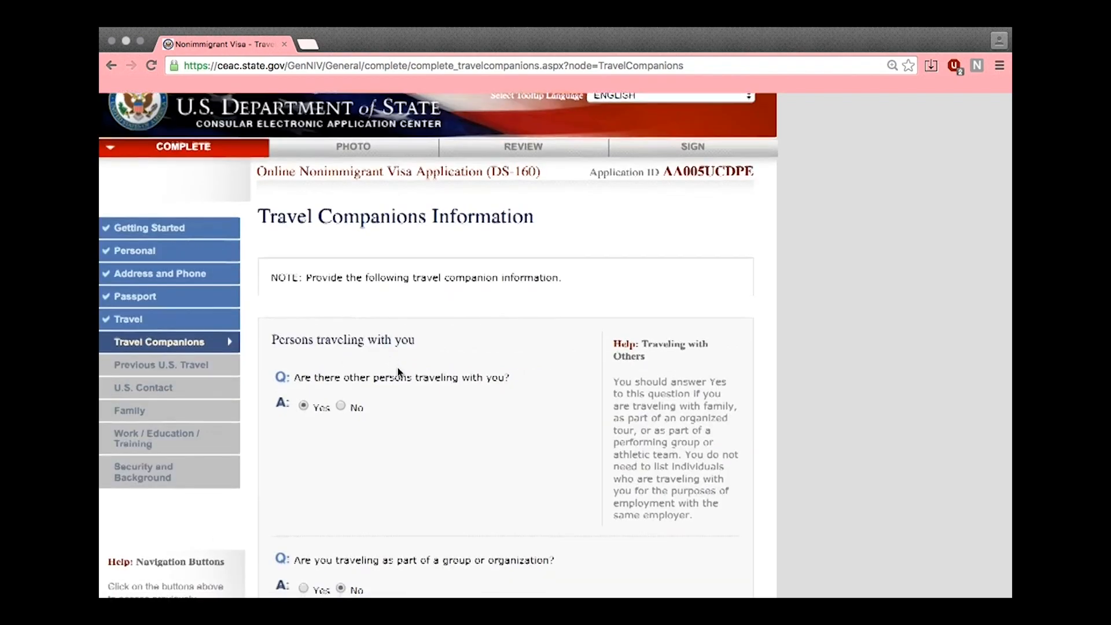
scroll(390, 366, down, 5)
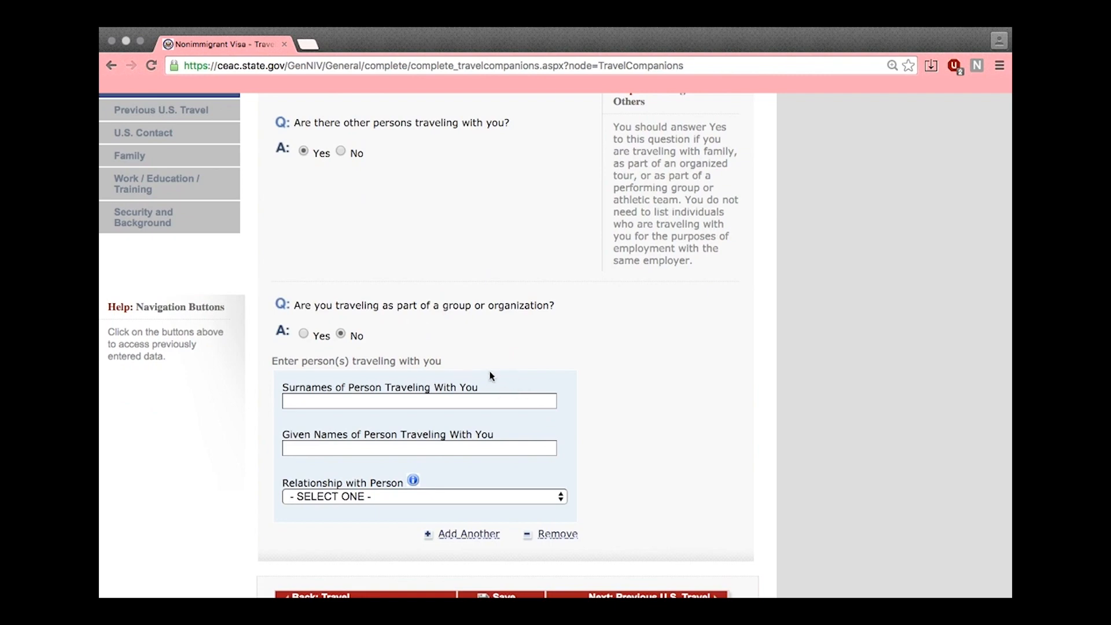
click(341, 151)
scroll(625, 382, down, 2)
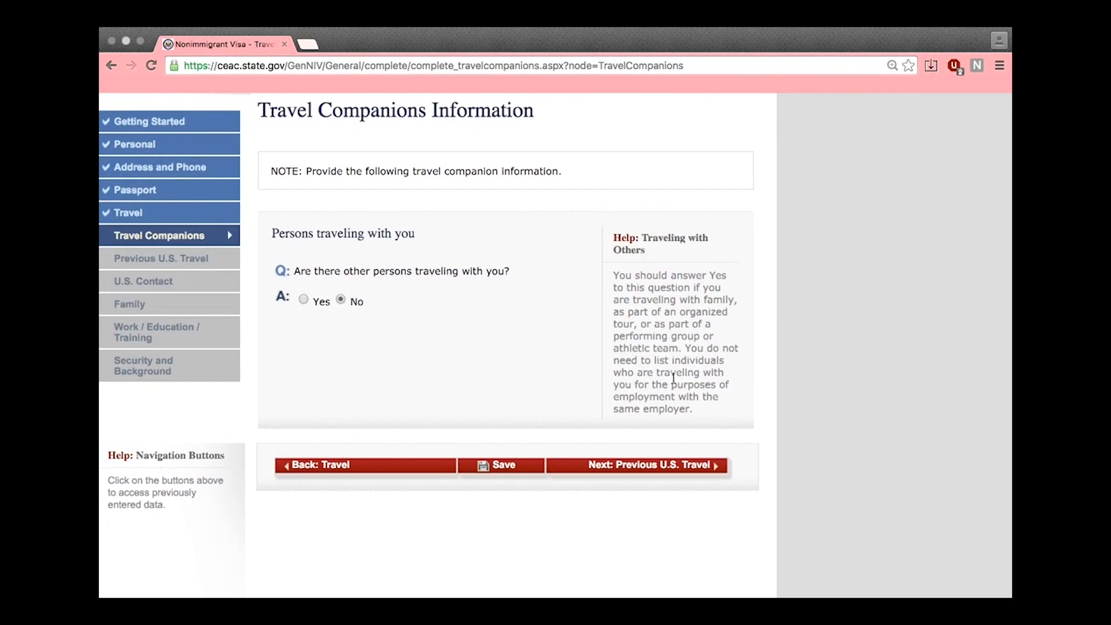
click(716, 460)
Answer No to prior U.S. visa, visa refusal and immigrant petition questions
click(356, 484)
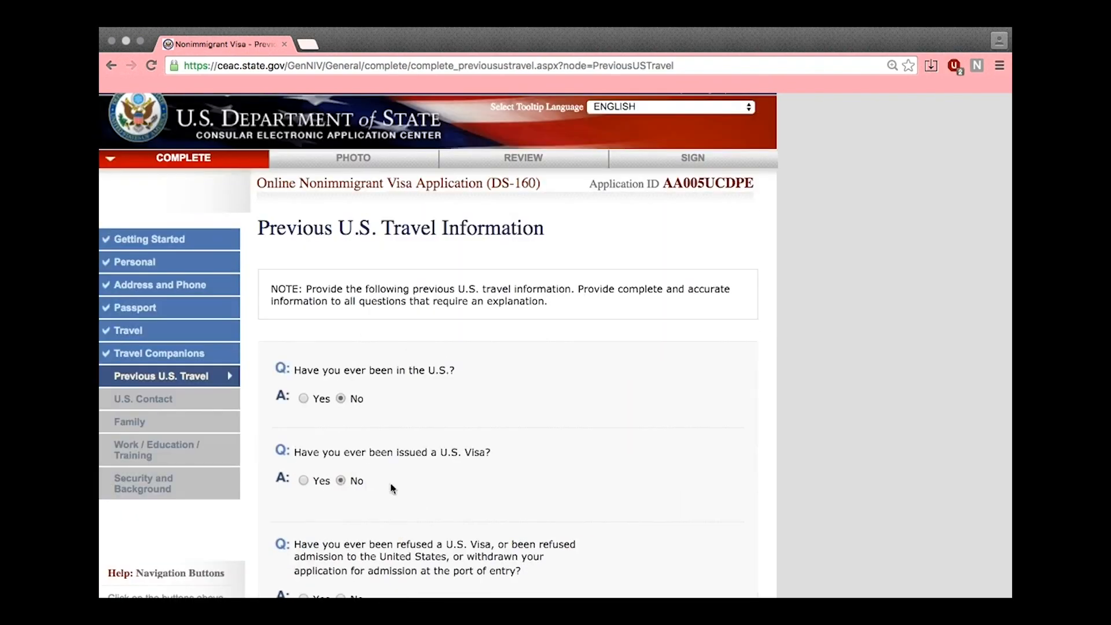
scroll(430, 458, down, 2)
click(340, 517)
scroll(452, 463, down, 3)
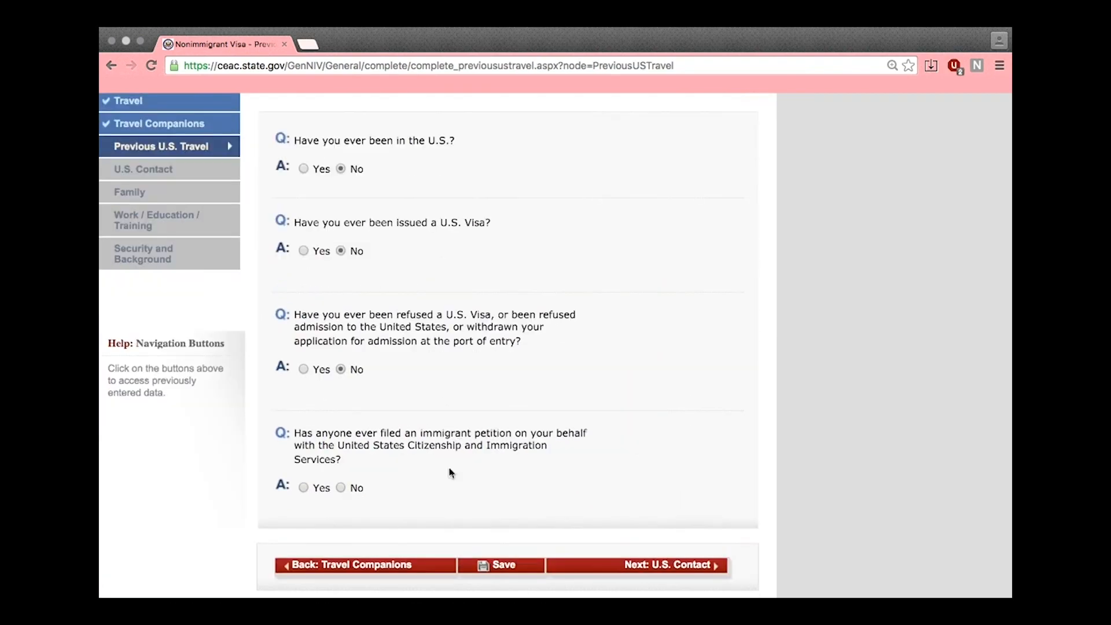
click(343, 505)
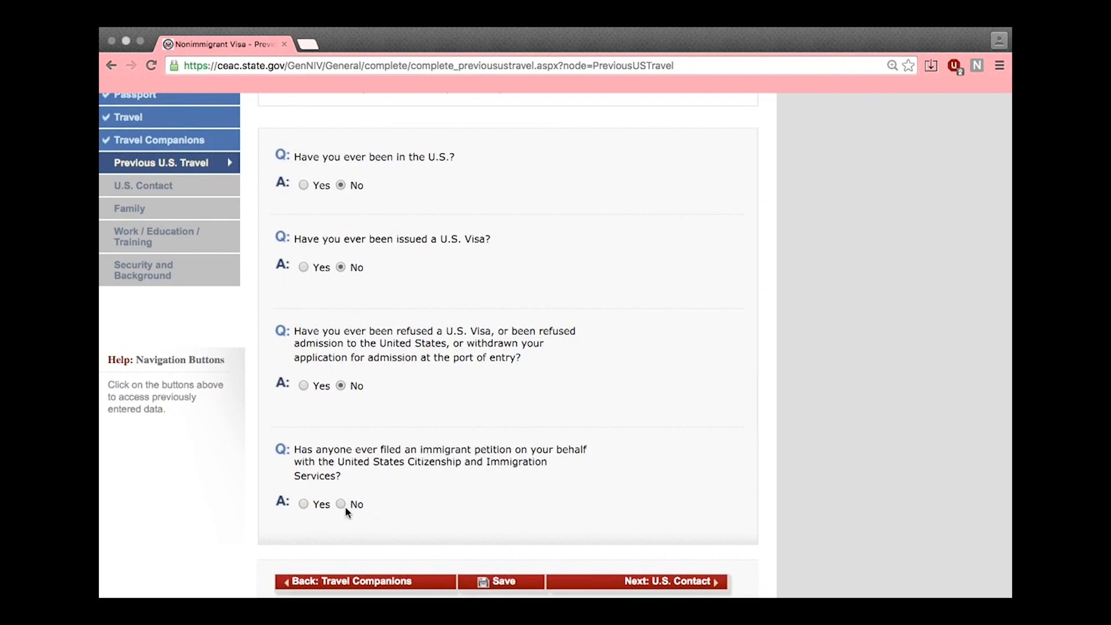
click(672, 584)
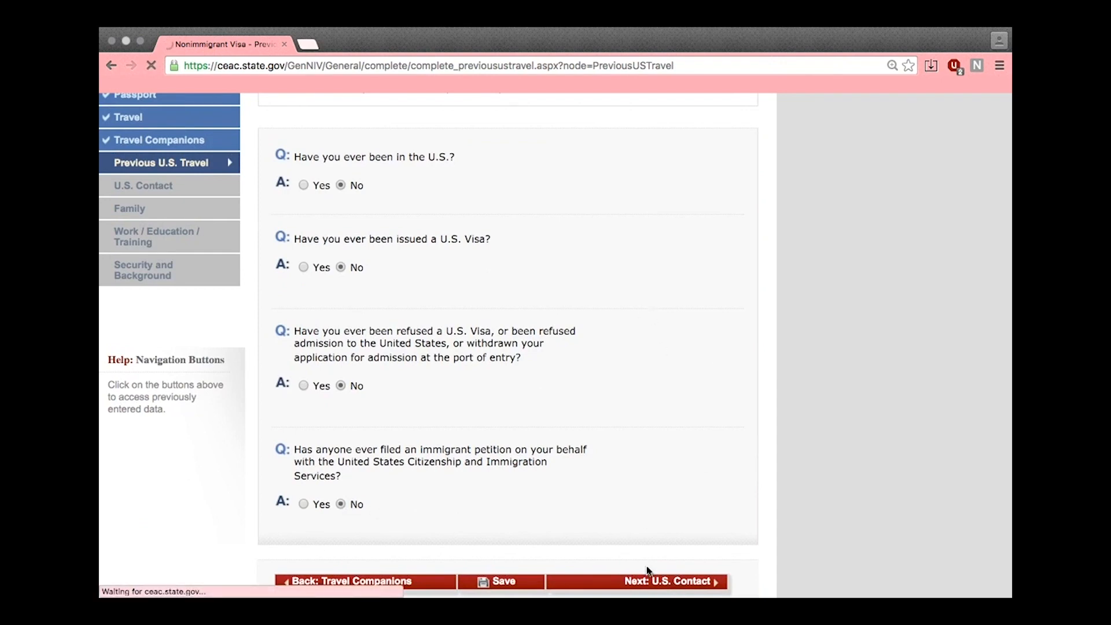
scroll(732, 488, down, 1)
Enter the contact's name, mark Organization as Do Not Know, and choose RELATIVE
scroll(492, 243, down, 4)
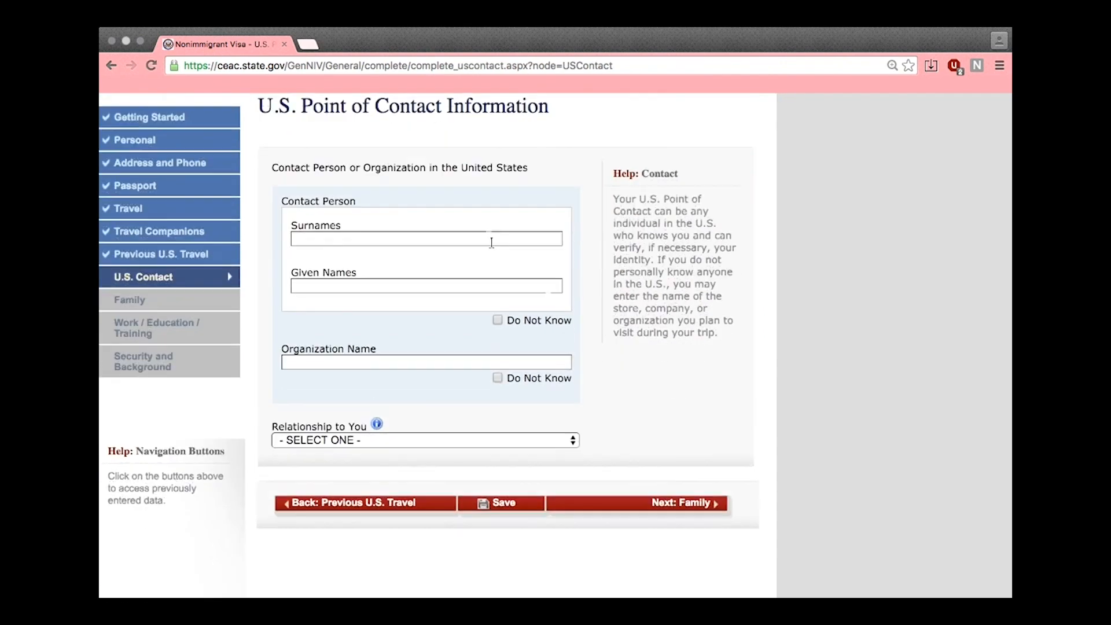
text(MADAM)
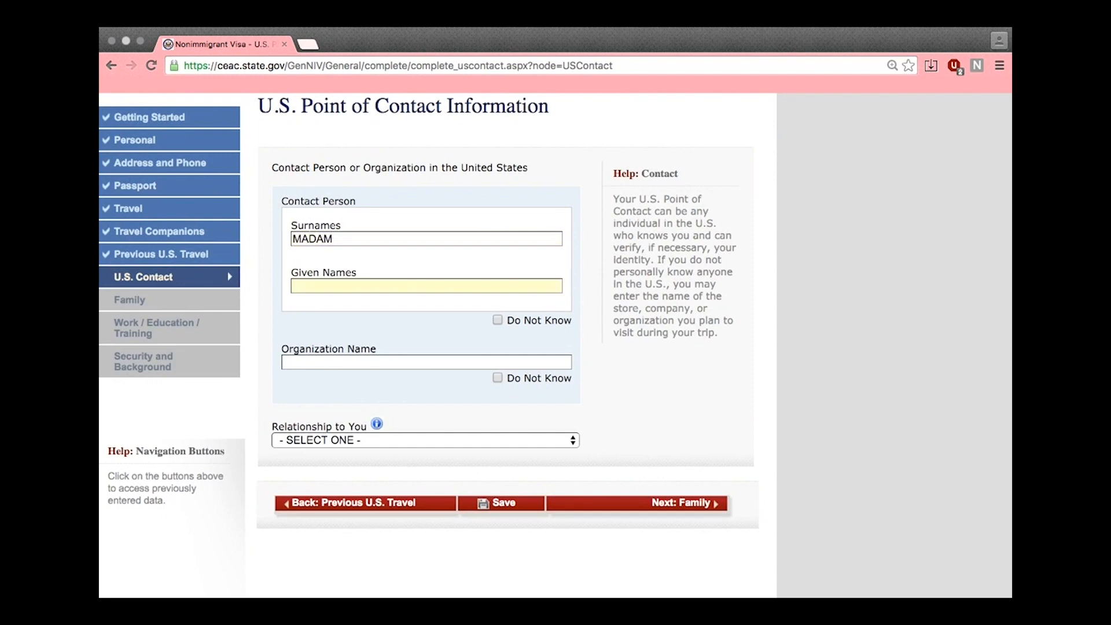
text(SFIERCE)
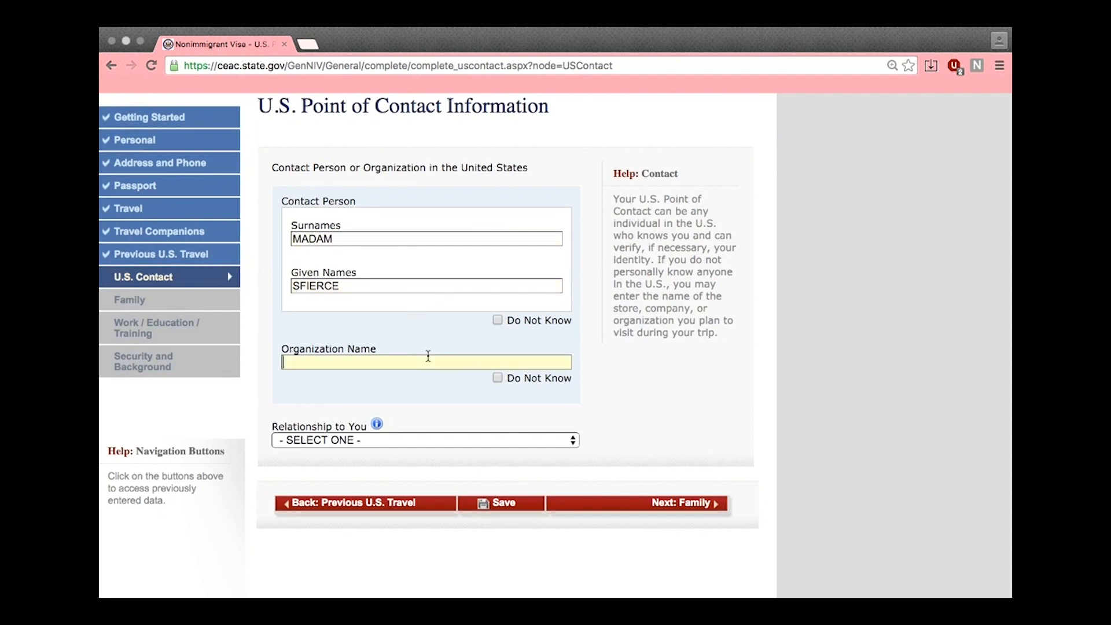
click(549, 442)
scroll(524, 427, down, 4)
click(498, 366)
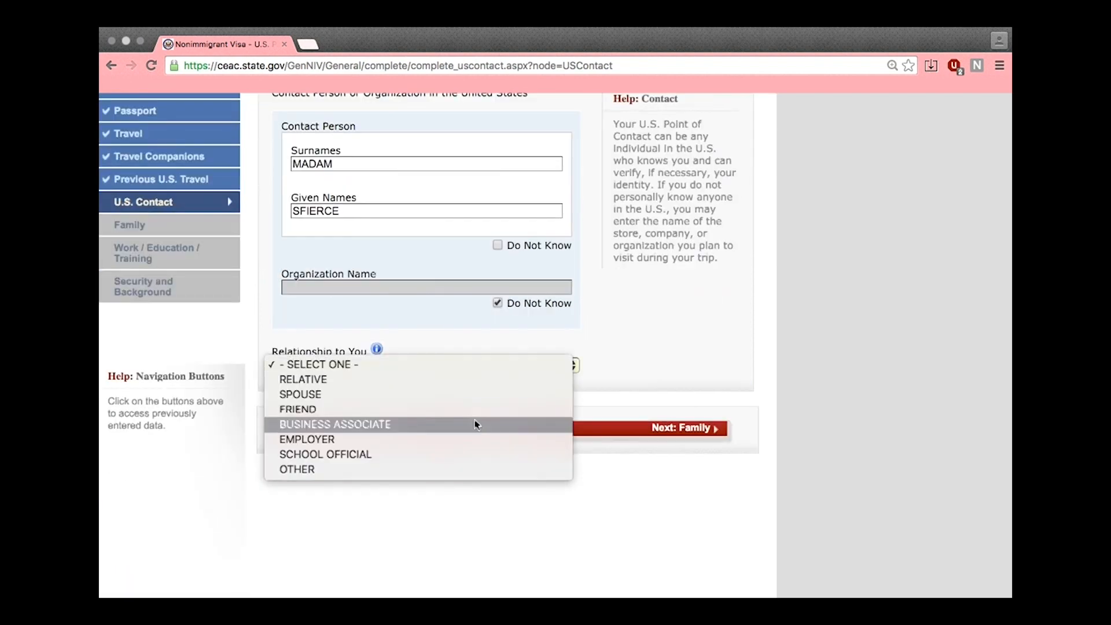
click(310, 379)
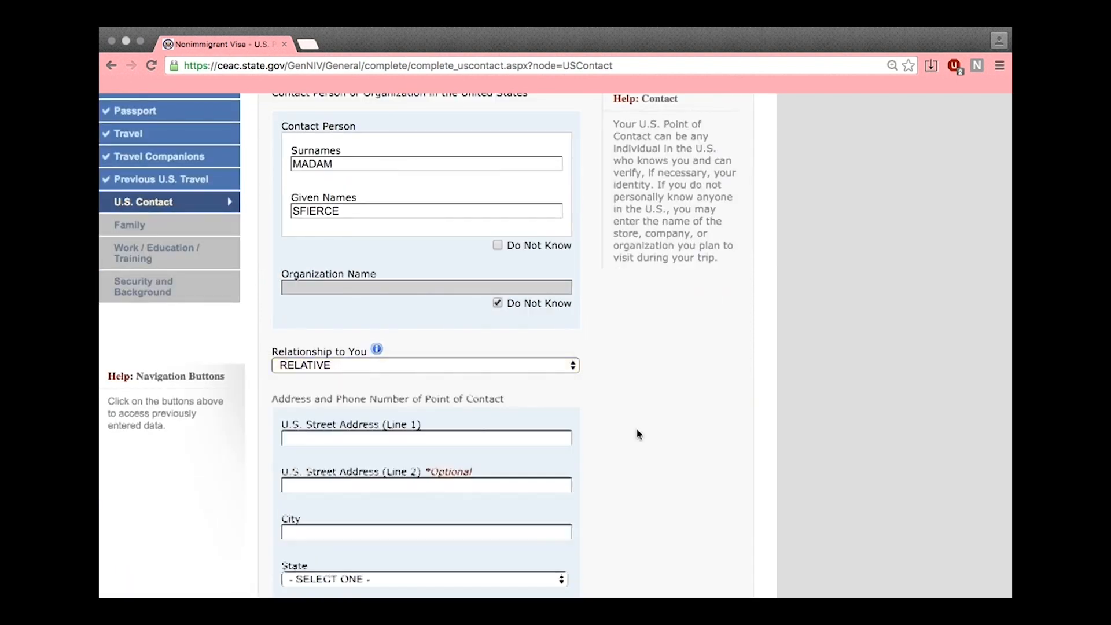
Fill in the contact's street address, city Los Angeles and state CALIFORNIA
scroll(581, 397, down, 5)
scroll(459, 265, down, 1)
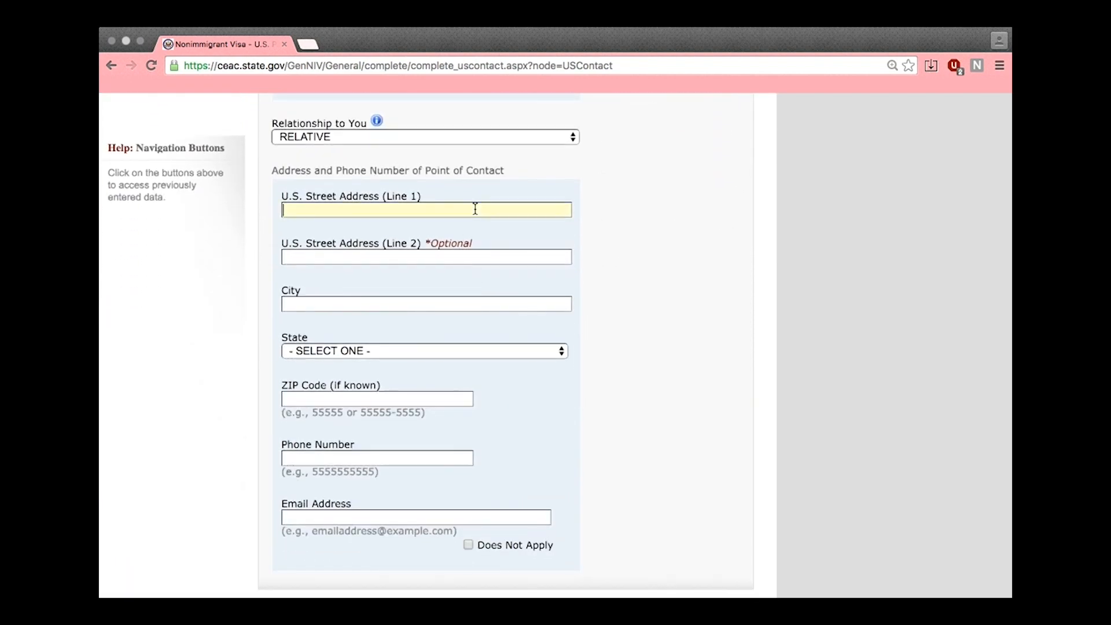
text(143 BEVERLY HILLS)
key(Tab)
text(LOS AN)
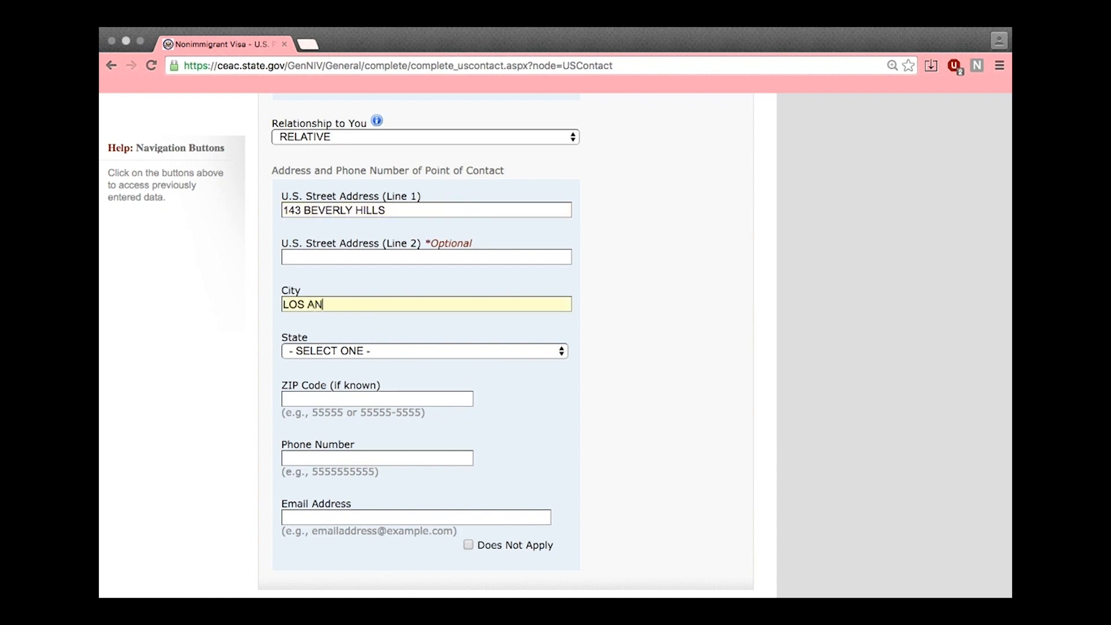
text(GELES)
click(371, 351)
click(367, 438)
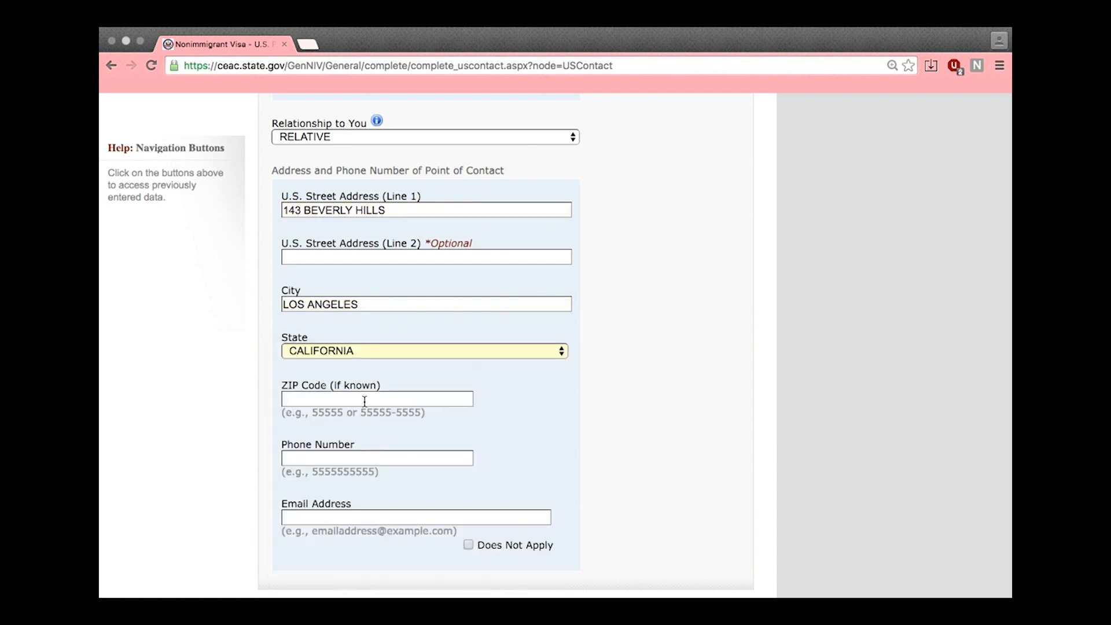
scroll(393, 417, down, 1)
Enter the contact's phone number and e-mail address
click(421, 432)
text(3101)
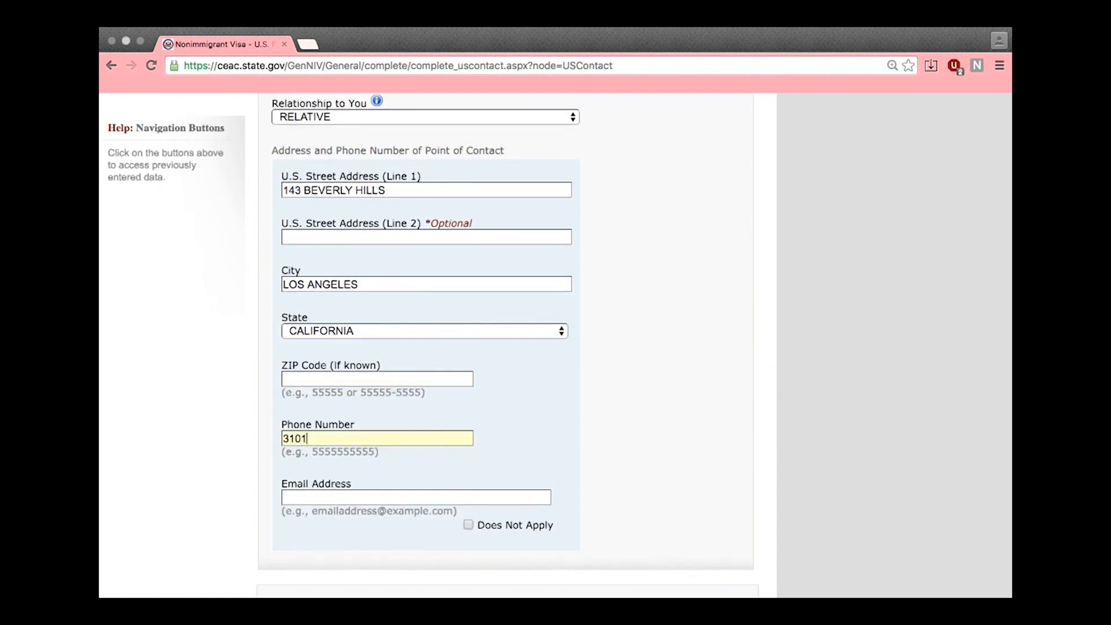
text(234567)
key(Tab)
text(madamsfierce@email.com)
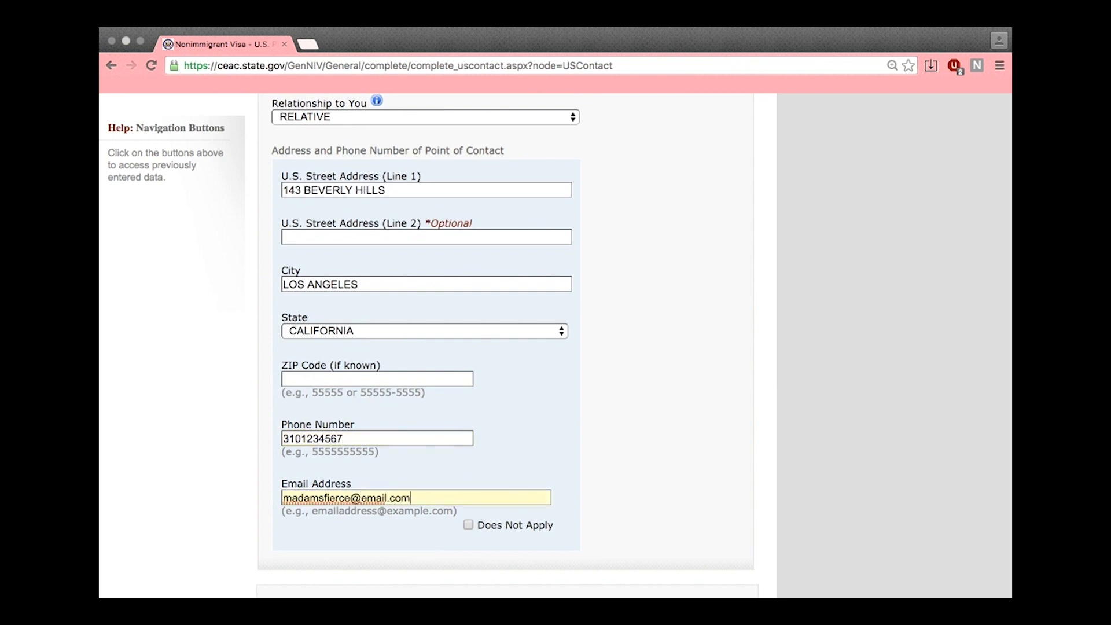
scroll(637, 498, down, 3)
On the Family page, enter the father's surname and 01 JAN 1960 birth date, answering No to him being in the U.S
click(663, 495)
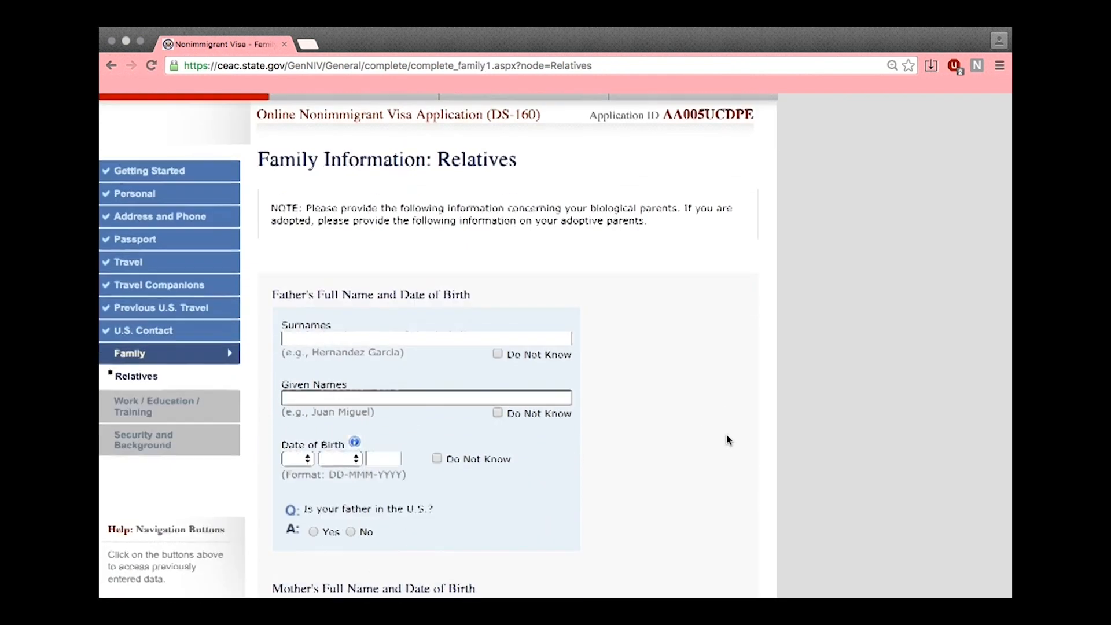
scroll(727, 436, down, 3)
click(546, 232)
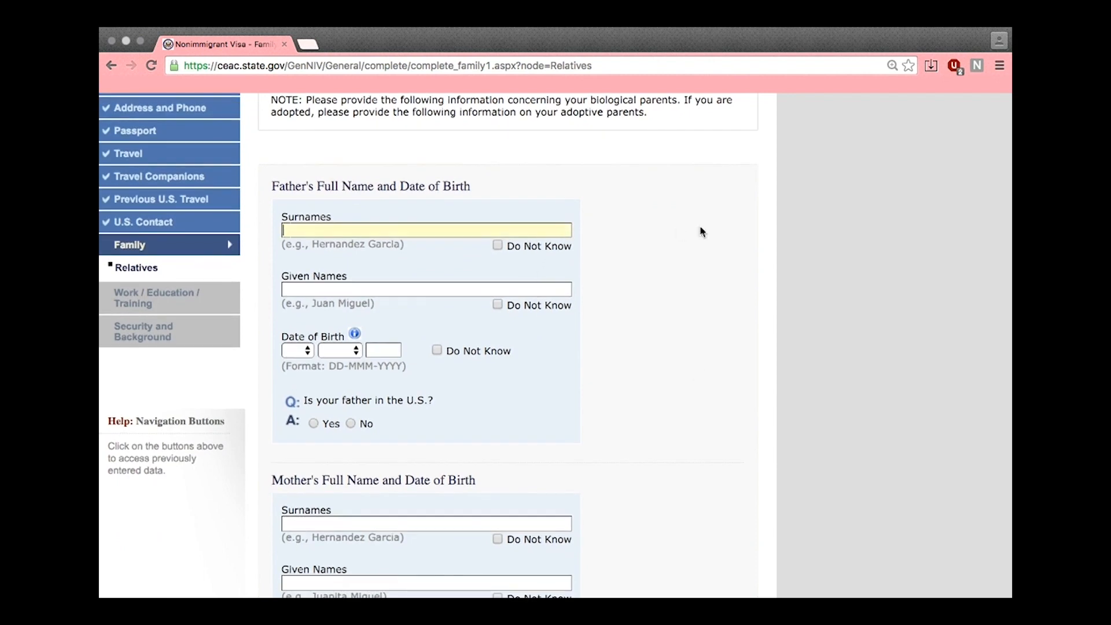
text(SFIERCE)
text(DADDY)
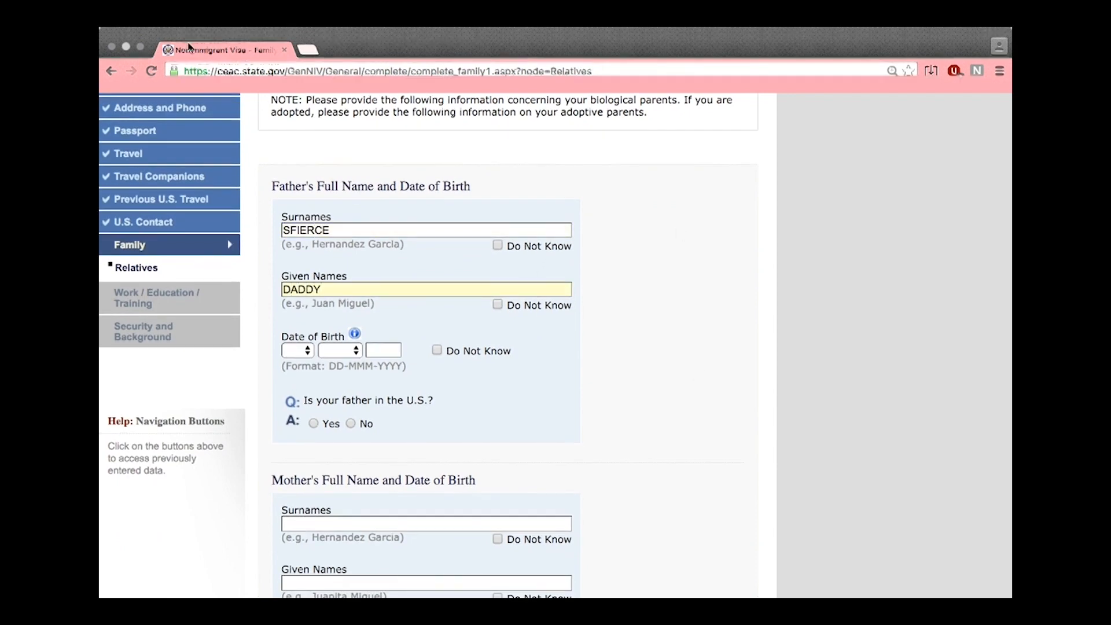
click(301, 351)
click(299, 363)
click(339, 353)
click(342, 363)
click(399, 349)
text(1)
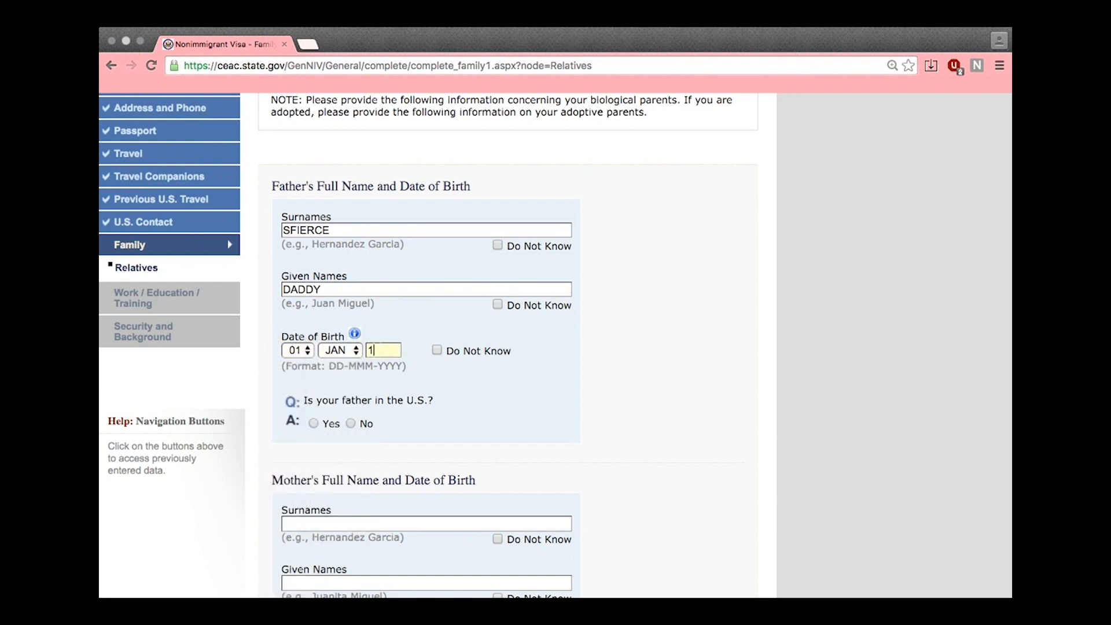
click(359, 426)
scroll(523, 416, down, 3)
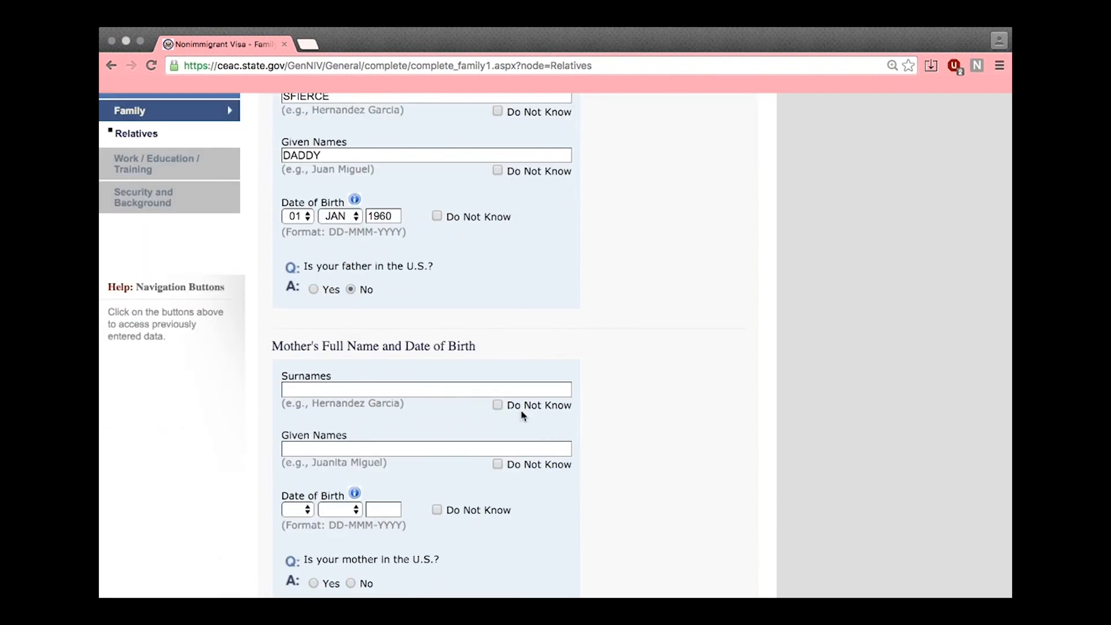
Enter the mother's name and 02 JAN birth date, answer No to U.S. relatives, and continue
text(SFIERC)
text(MOMMY)
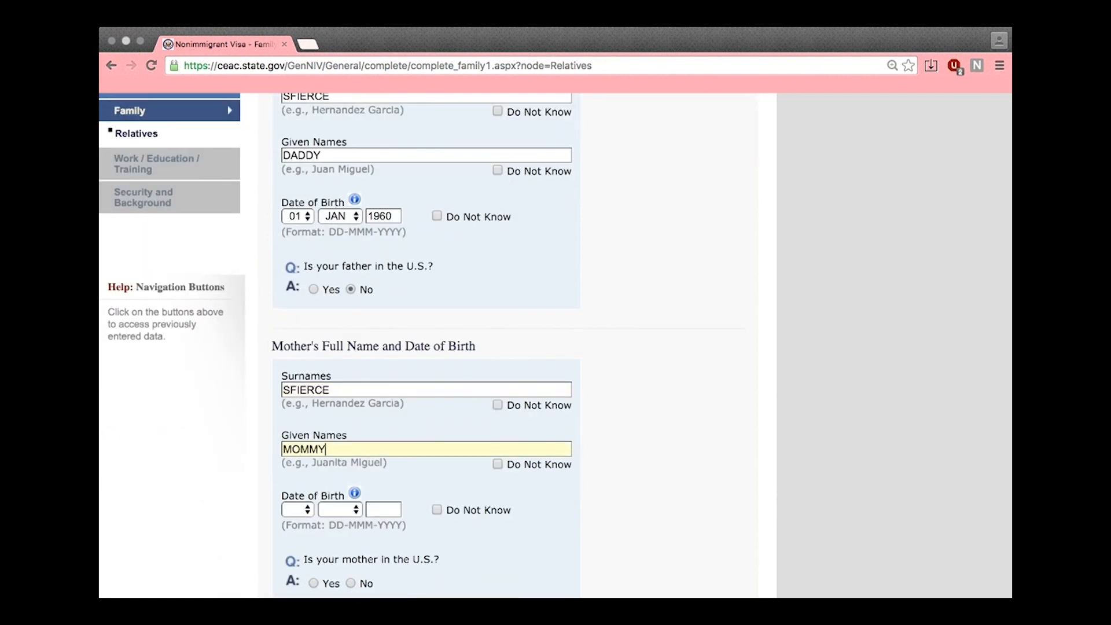
scroll(331, 451, down, 2)
click(298, 438)
click(295, 463)
click(336, 438)
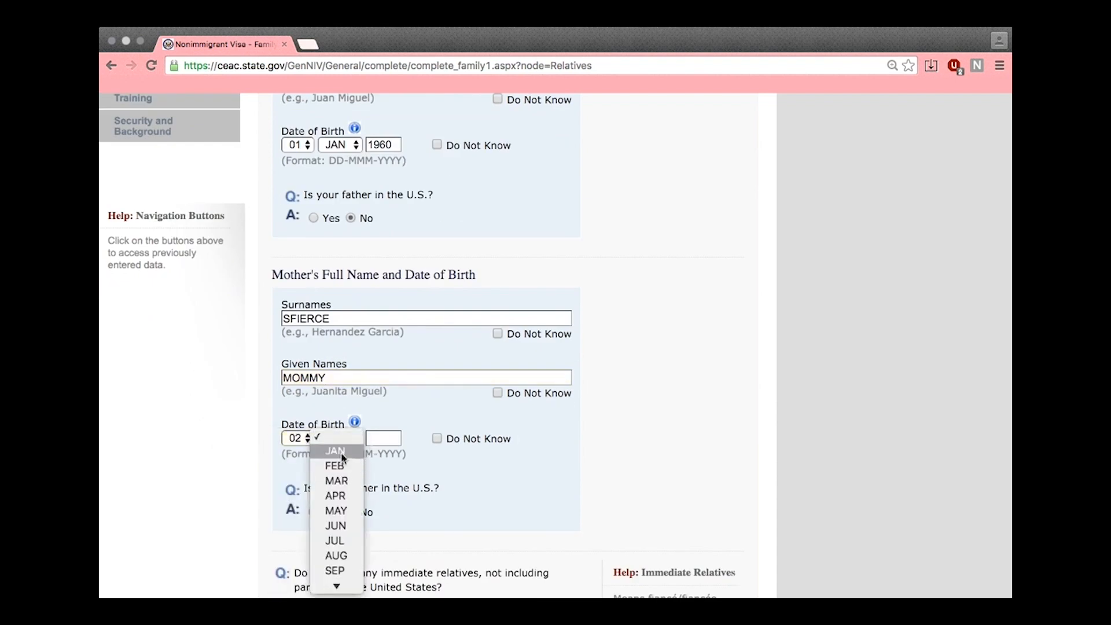
click(332, 451)
click(383, 439)
click(351, 512)
scroll(359, 463, down, 3)
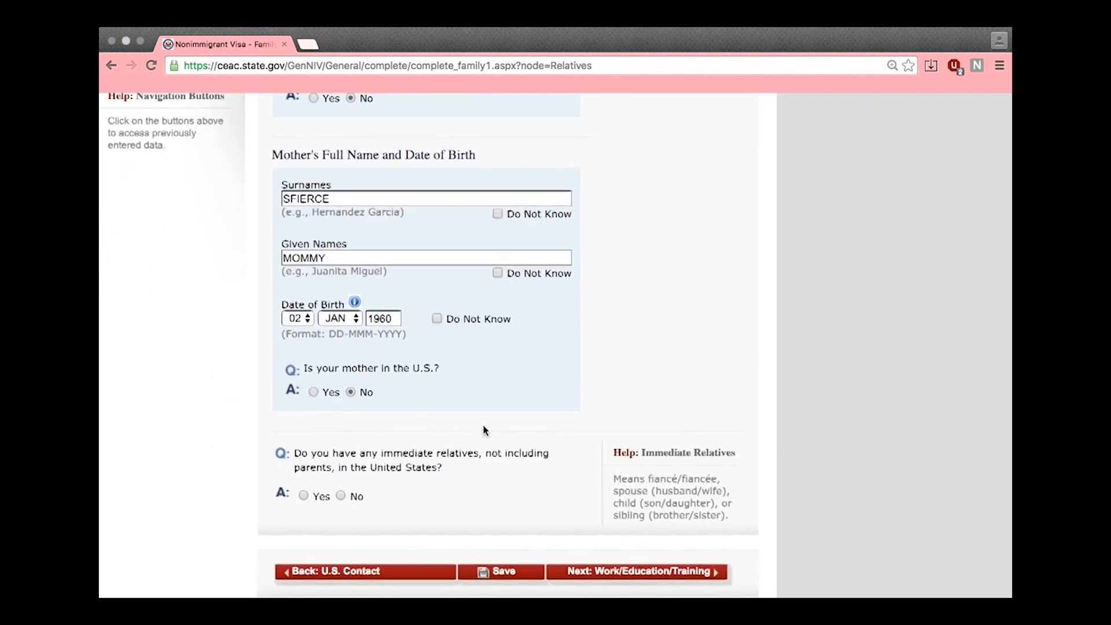
click(353, 437)
click(636, 511)
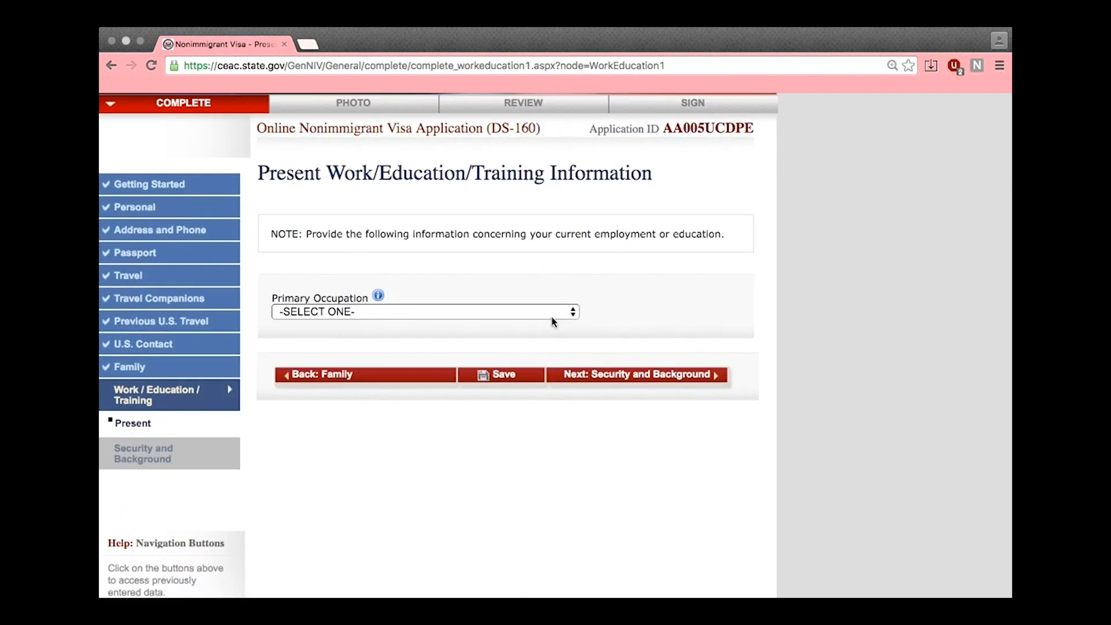
Set Primary Occupation to BUSINESS and enter the employer's name, street address and city
click(553, 315)
click(535, 355)
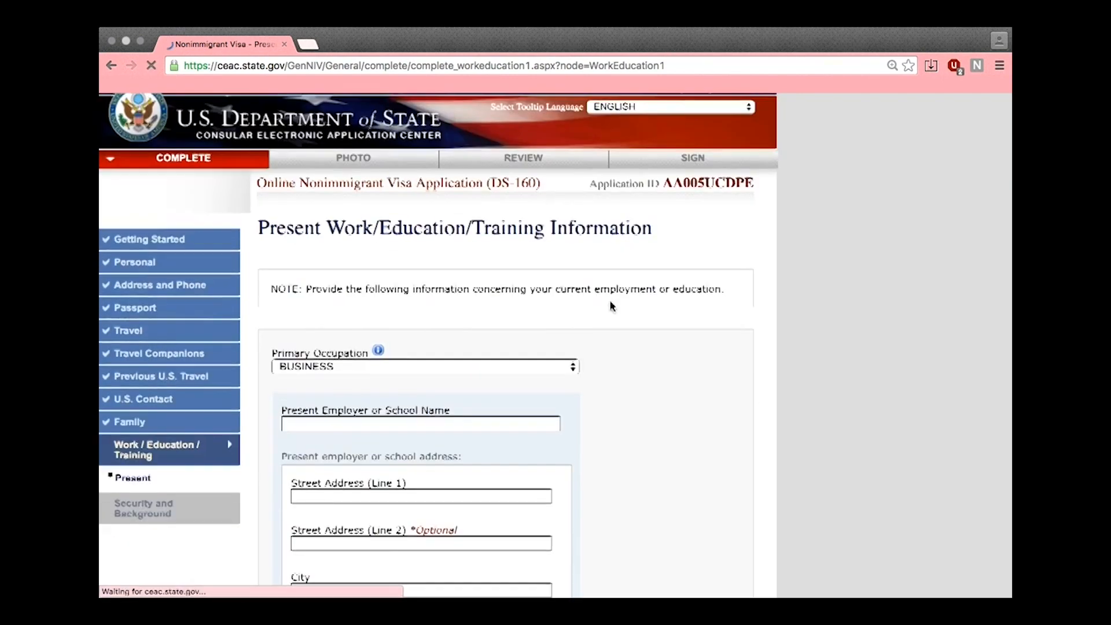
scroll(579, 325, down, 2)
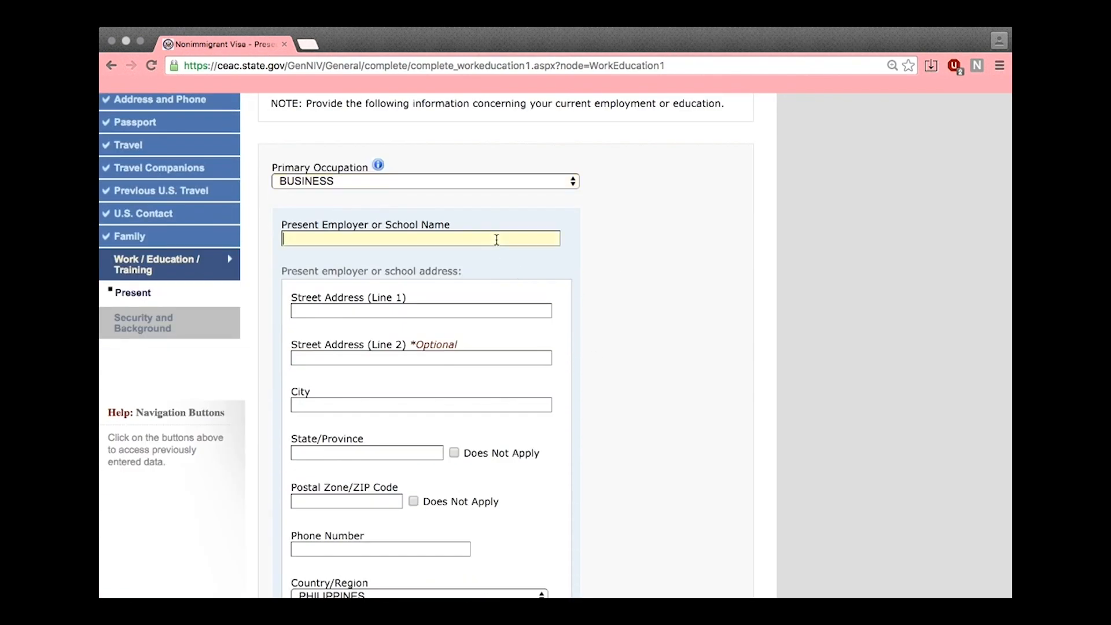
text(BRITNEY SFIERCE I)
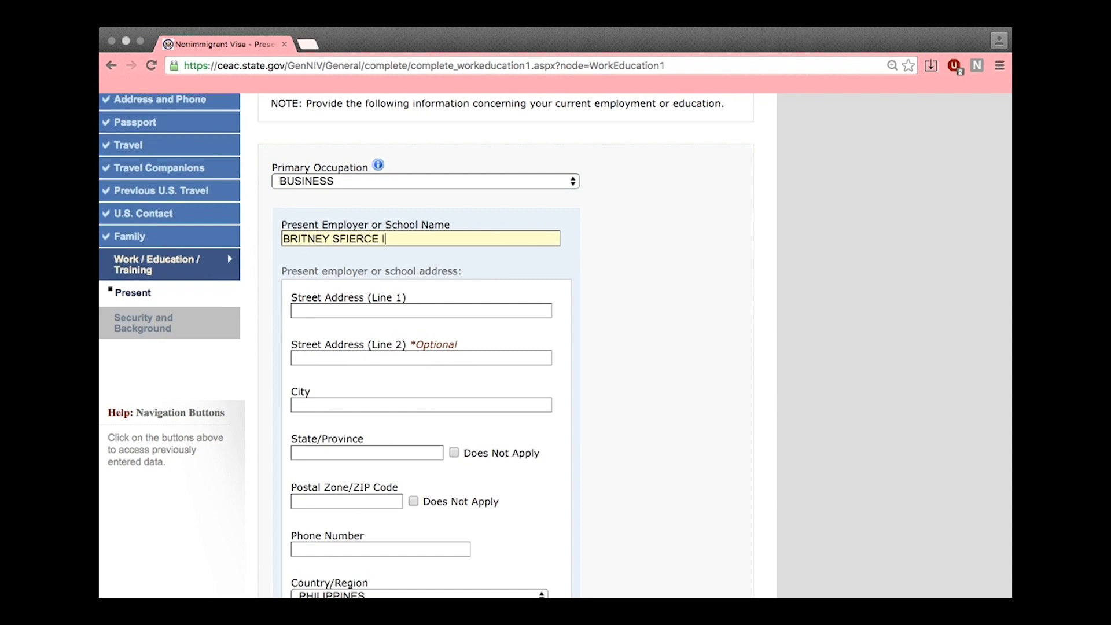
text(123 TAFT AVENUE)
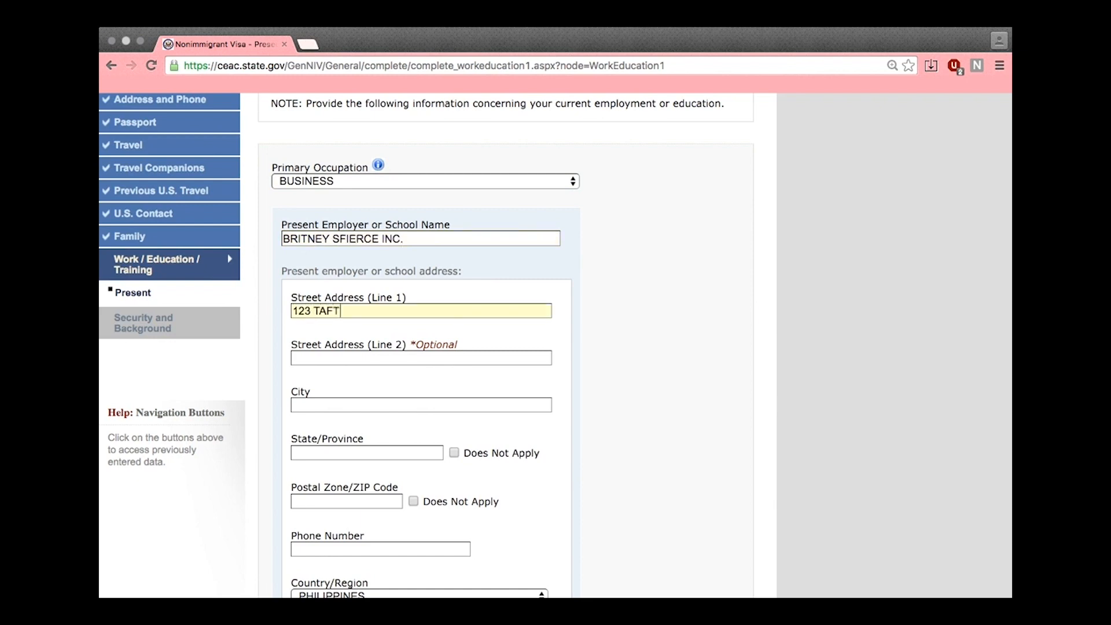
key(Tab)
key(Tab)
text(MANI)
Mark State and Postal Code as Does Not Apply, enter the employer phone and 10000 monthly income
click(454, 453)
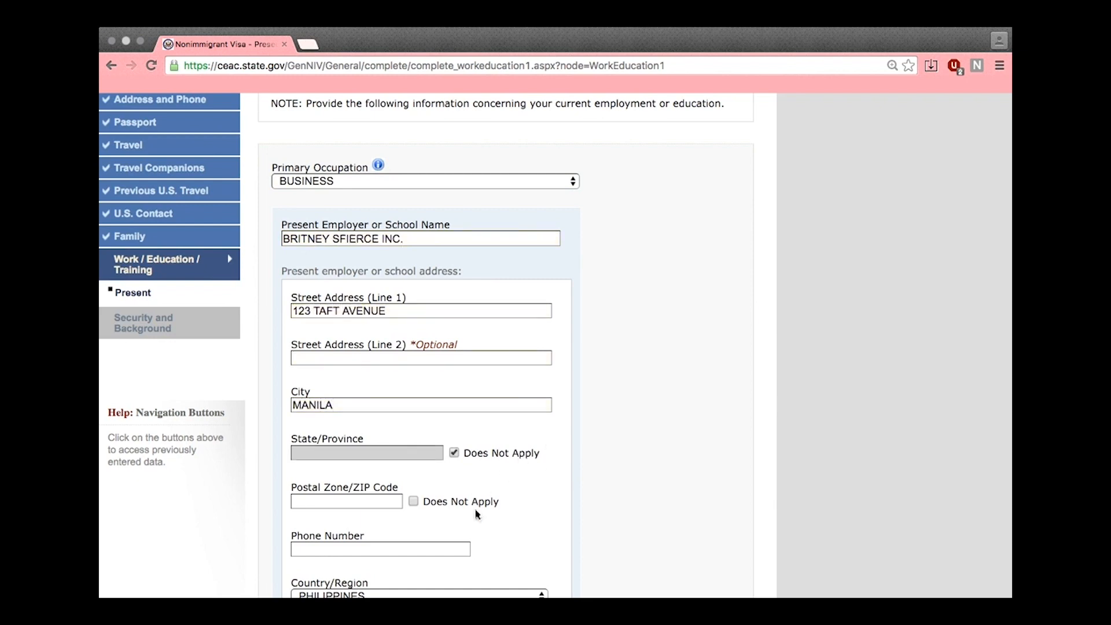
click(413, 501)
scroll(437, 476, down, 2)
click(428, 432)
text(01234567)
scroll(588, 484, down, 1)
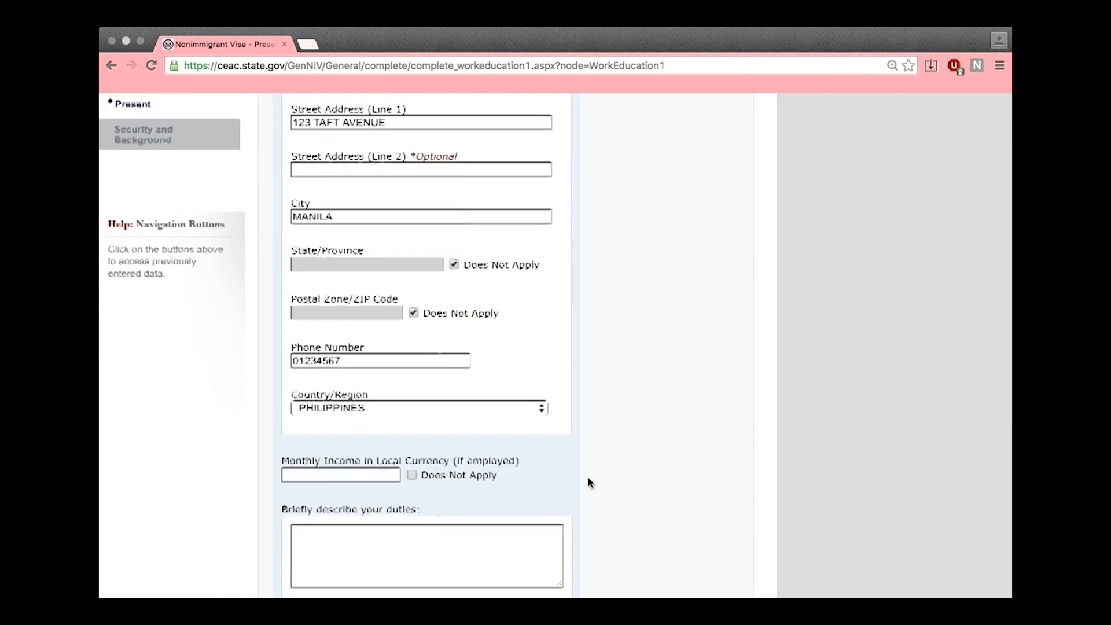
key(Tab)
key(Tab)
text(10)
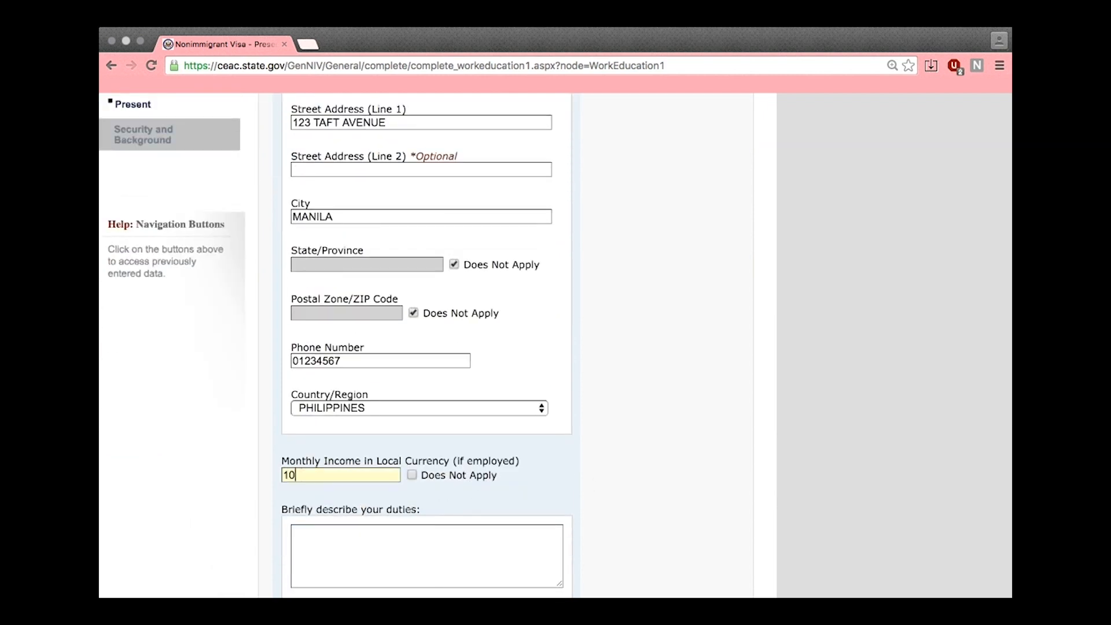
Describe the duties as managing and running the company as its CEO
scroll(563, 503, down, 2)
click(426, 434)
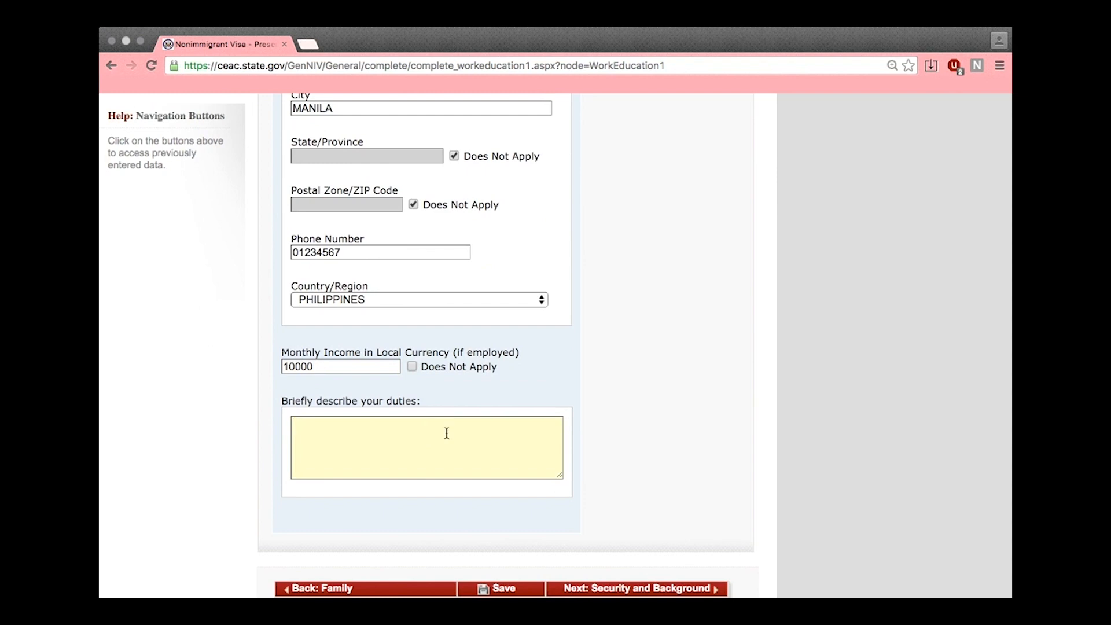
text(I MANAGE AND RUN BRITNEY SFIERCE I)
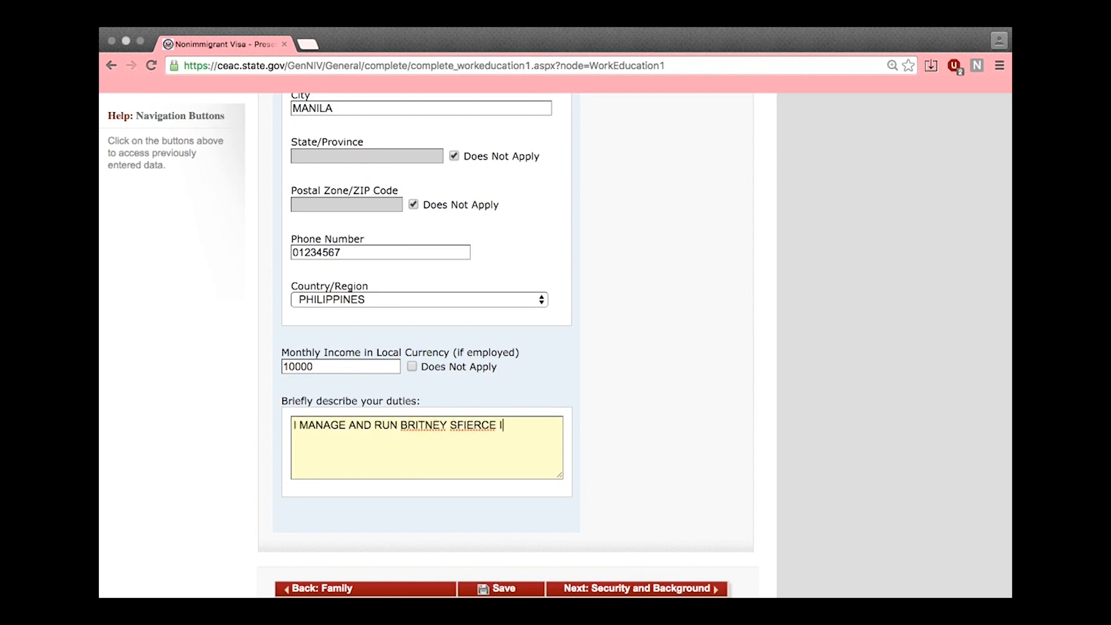
text(NC AS THE CEO )
text( BLAH BLAH BLAH. JUST BE HONEST.)
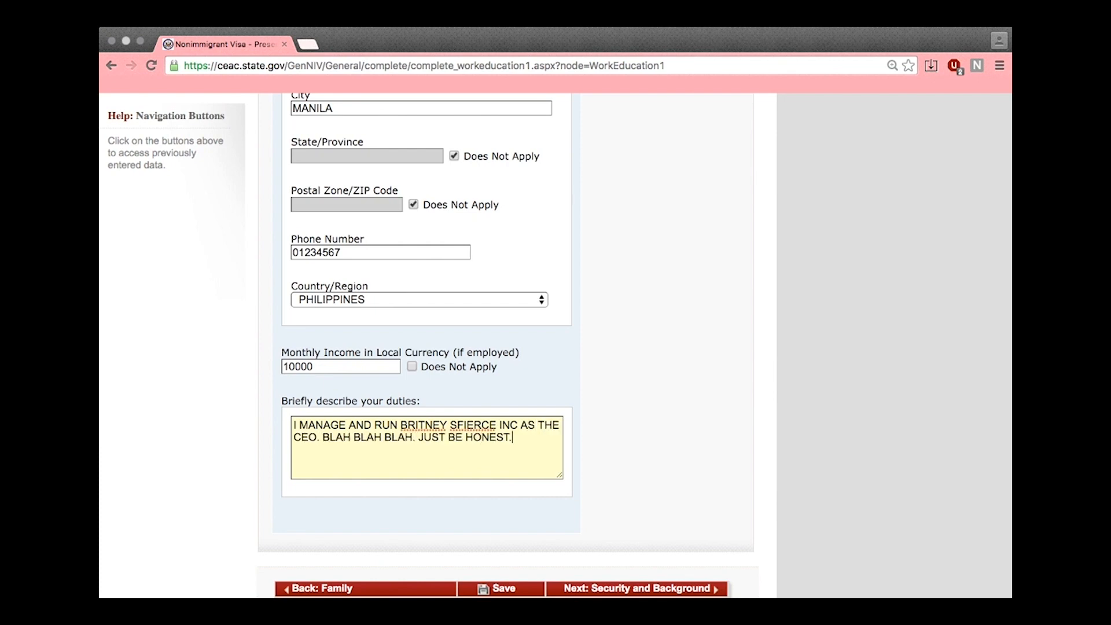
scroll(628, 488, down, 1)
Leave all Security and Background Part 1 answers at No and continue to Part 2
click(639, 559)
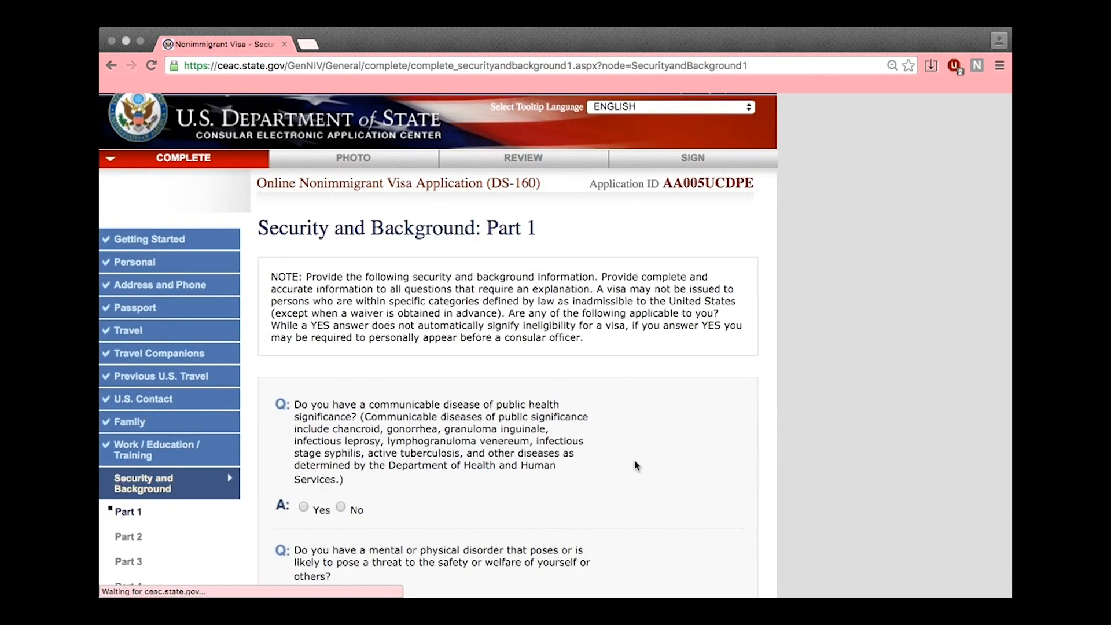
scroll(632, 462, down, 3)
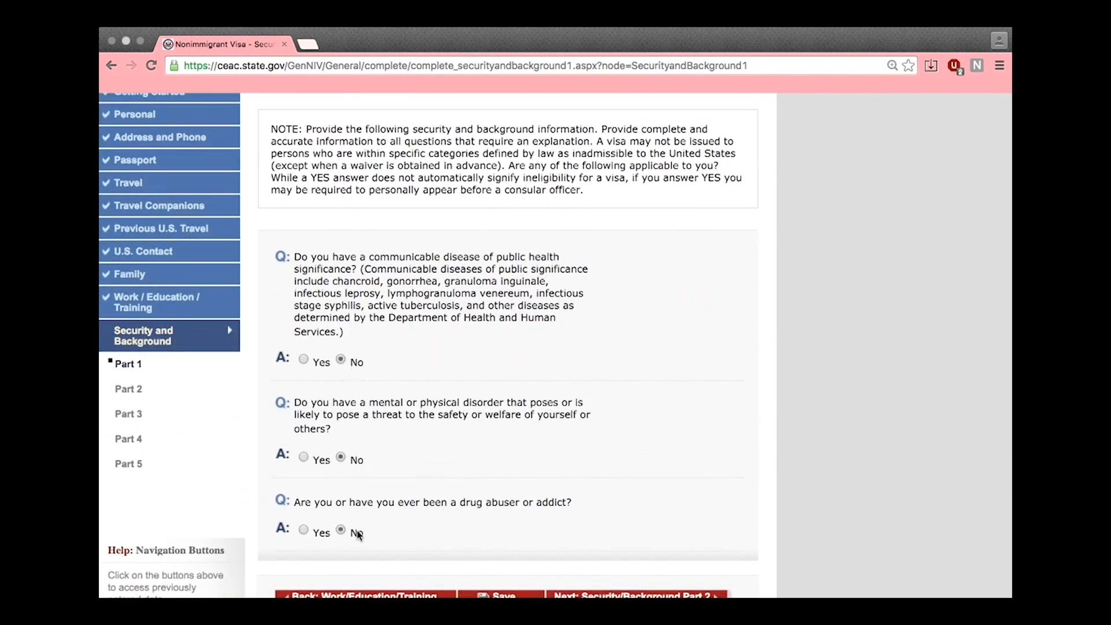
scroll(641, 572, down, 1)
click(634, 570)
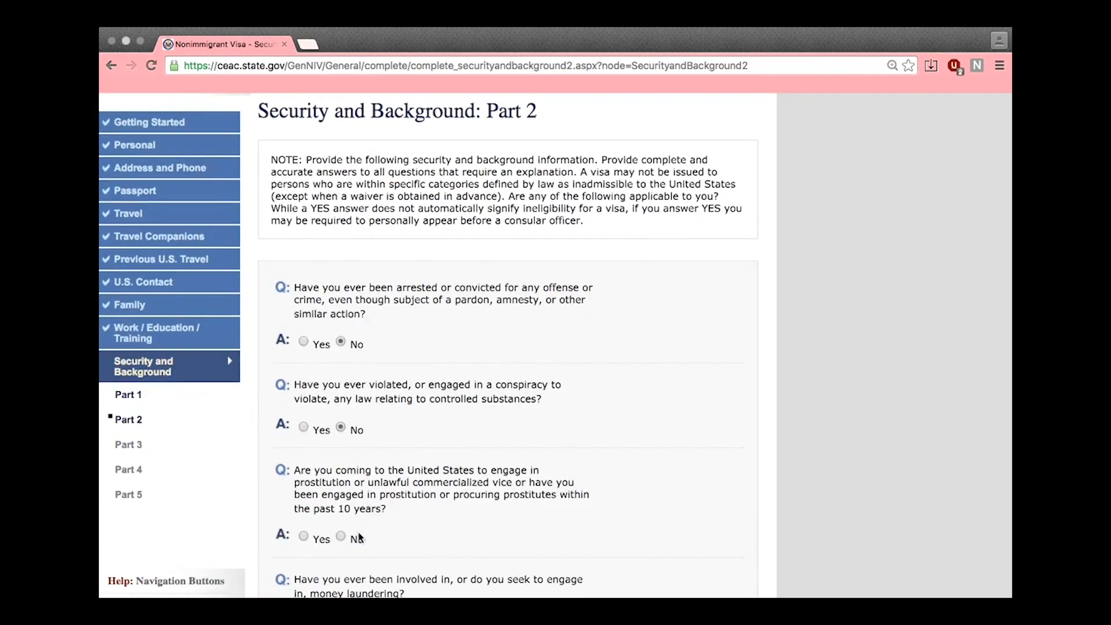
Answer No to the Part 2 prostitution and money laundering questions, then continue to Part 3
click(359, 537)
scroll(359, 532, down, 4)
click(354, 409)
scroll(437, 434, down, 4)
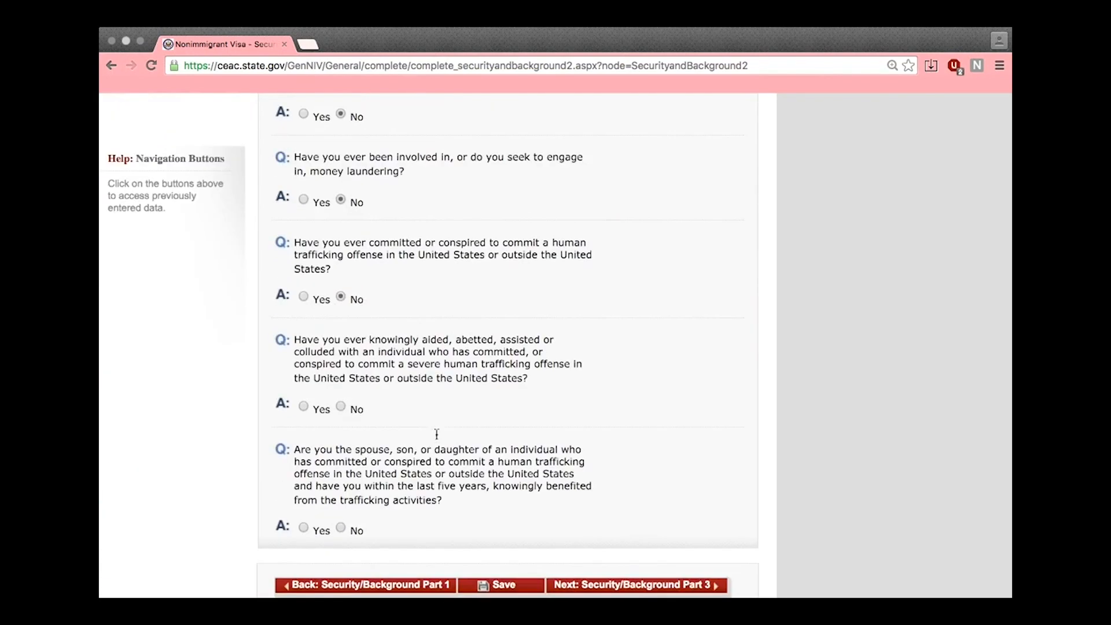
click(627, 586)
In Part 3, answer No to the extrajudicial killings and child soldiers questions
scroll(463, 526, down, 3)
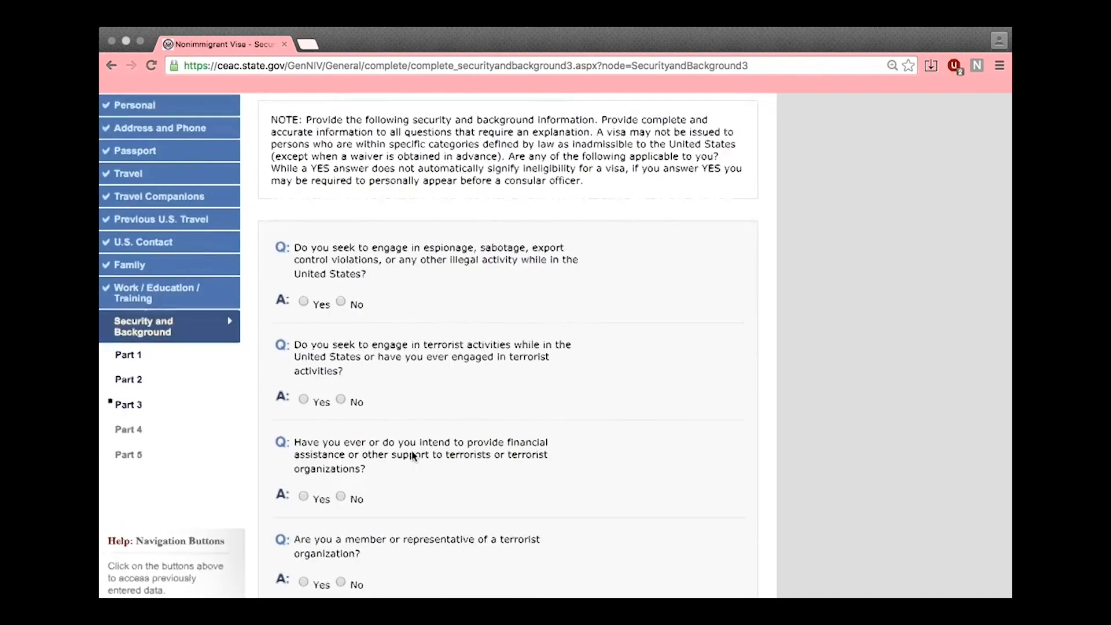
scroll(386, 359, down, 1)
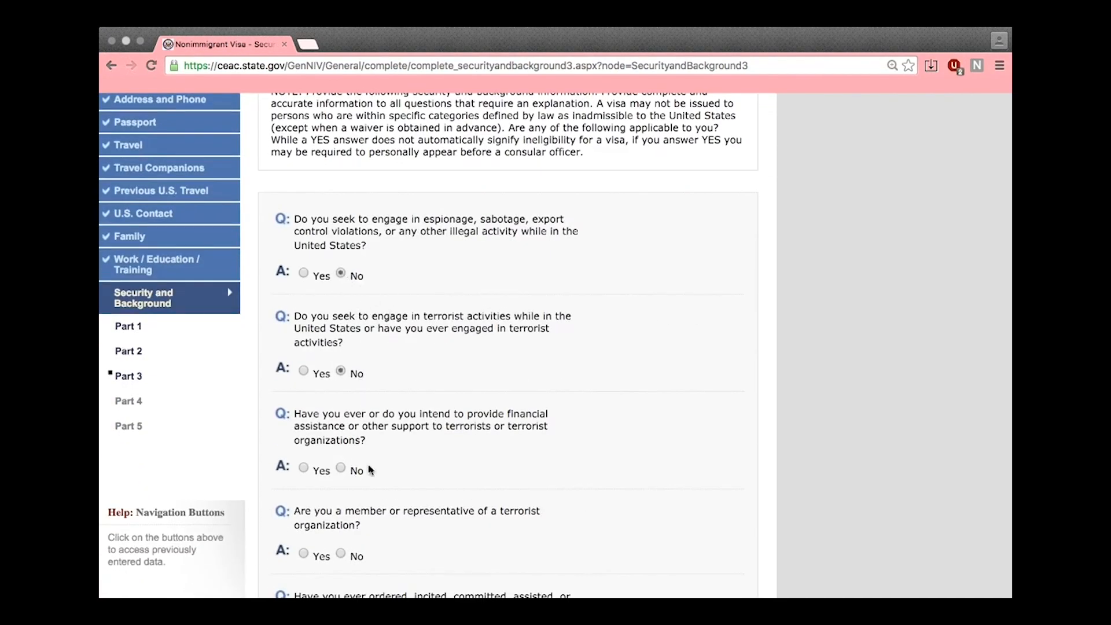
scroll(363, 477, down, 5)
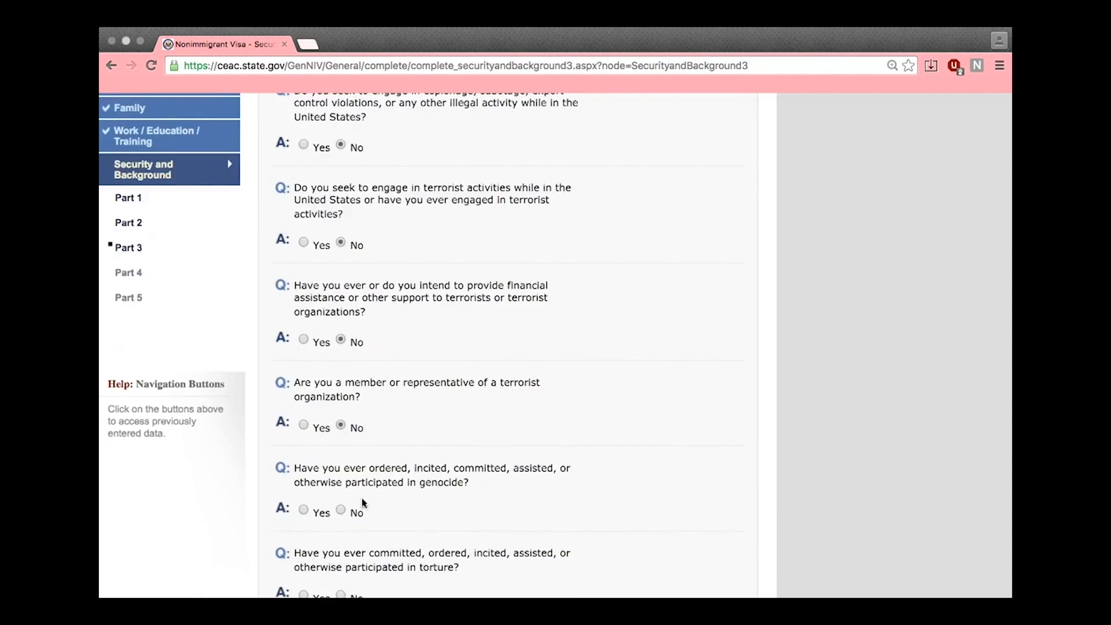
scroll(380, 506, down, 7)
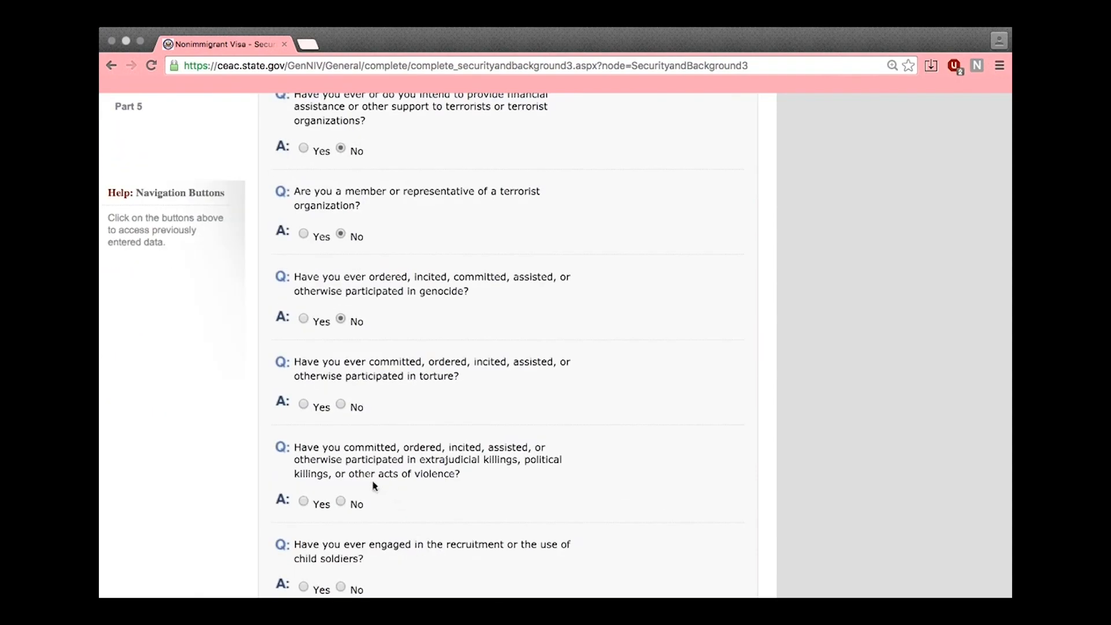
click(355, 506)
scroll(359, 539, down, 2)
click(357, 551)
Answer No to religious freedom, population controls and organ transplantation questions, then continue to Part 4
scroll(359, 554, down, 4)
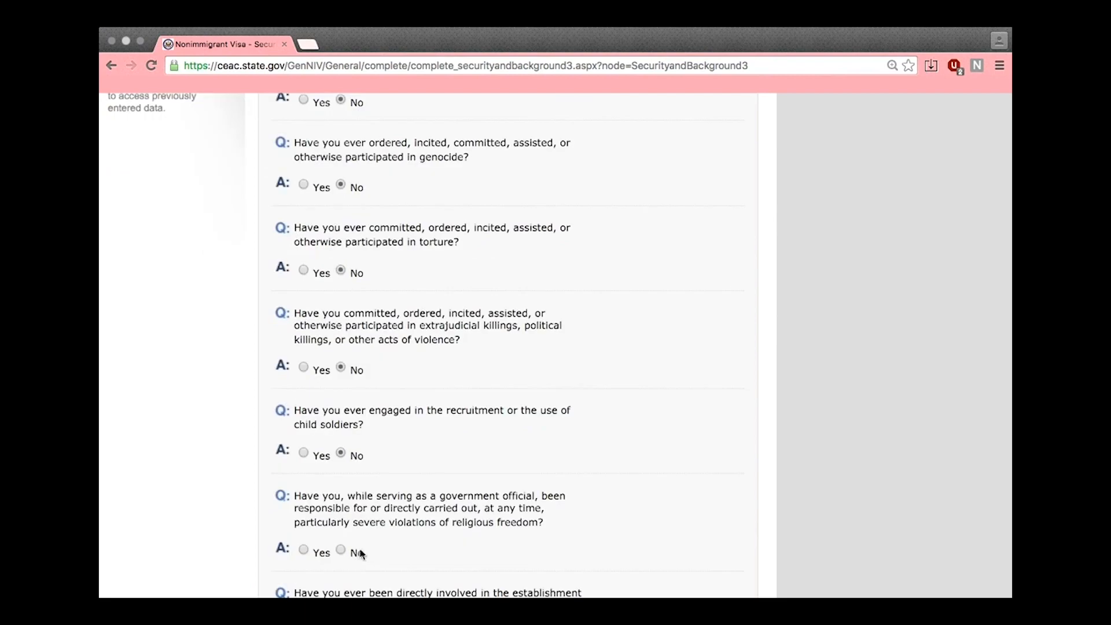
click(360, 553)
scroll(384, 556, down, 4)
click(357, 554)
scroll(387, 551, down, 3)
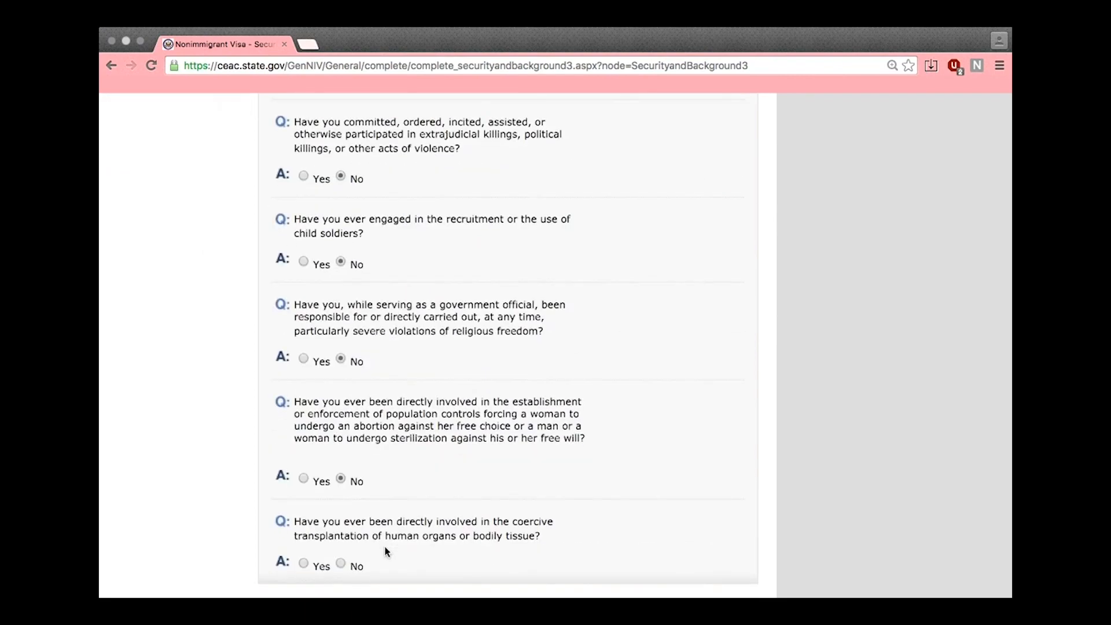
click(357, 564)
scroll(453, 551, down, 2)
click(672, 559)
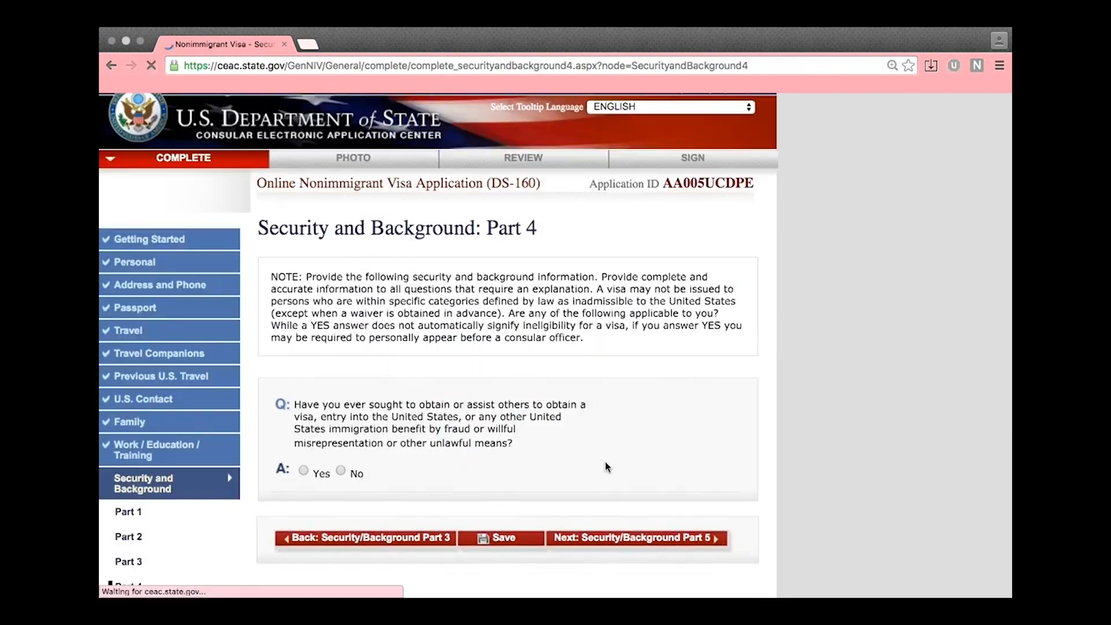
Pass through Parts 4 and 5 with No answers to reach the Upload Photo page
scroll(607, 465, down, 2)
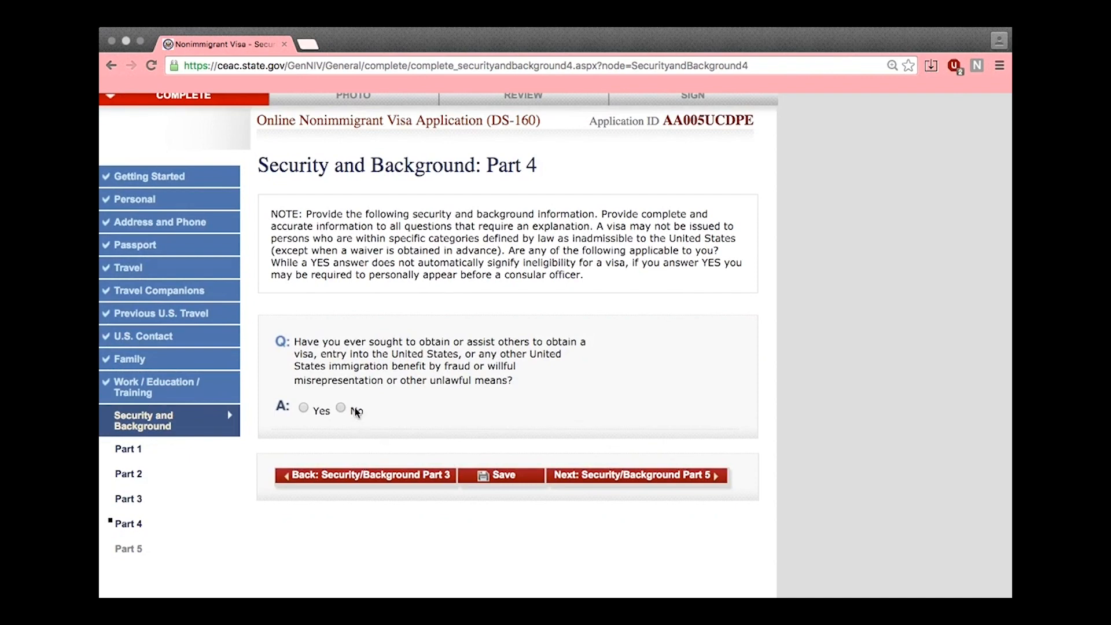
click(613, 469)
scroll(444, 431, down, 3)
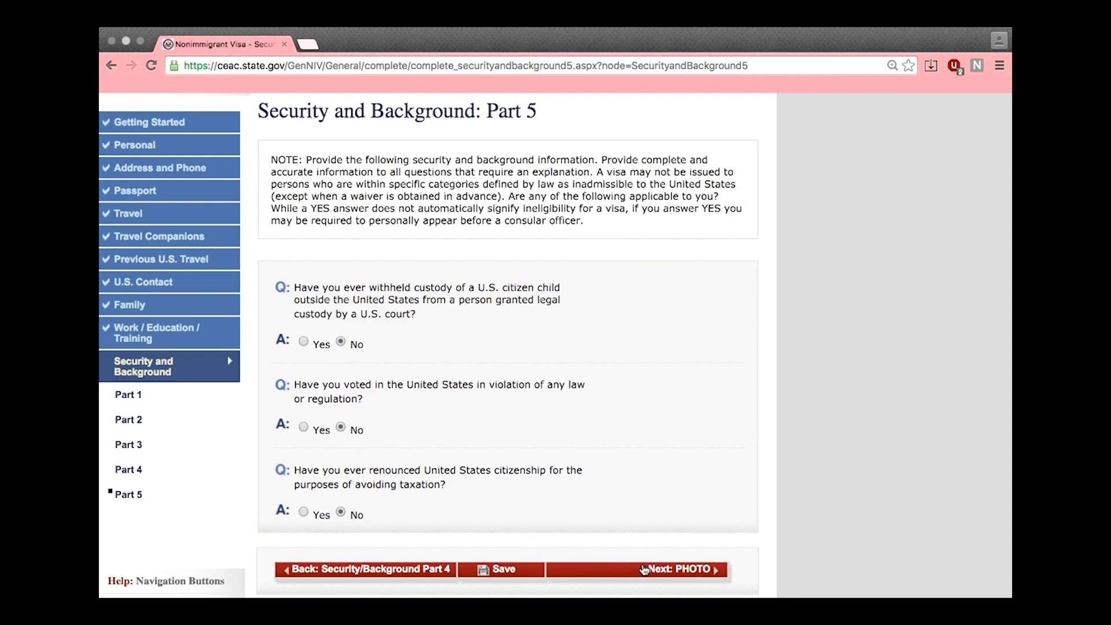
click(644, 570)
scroll(707, 324, down, 3)
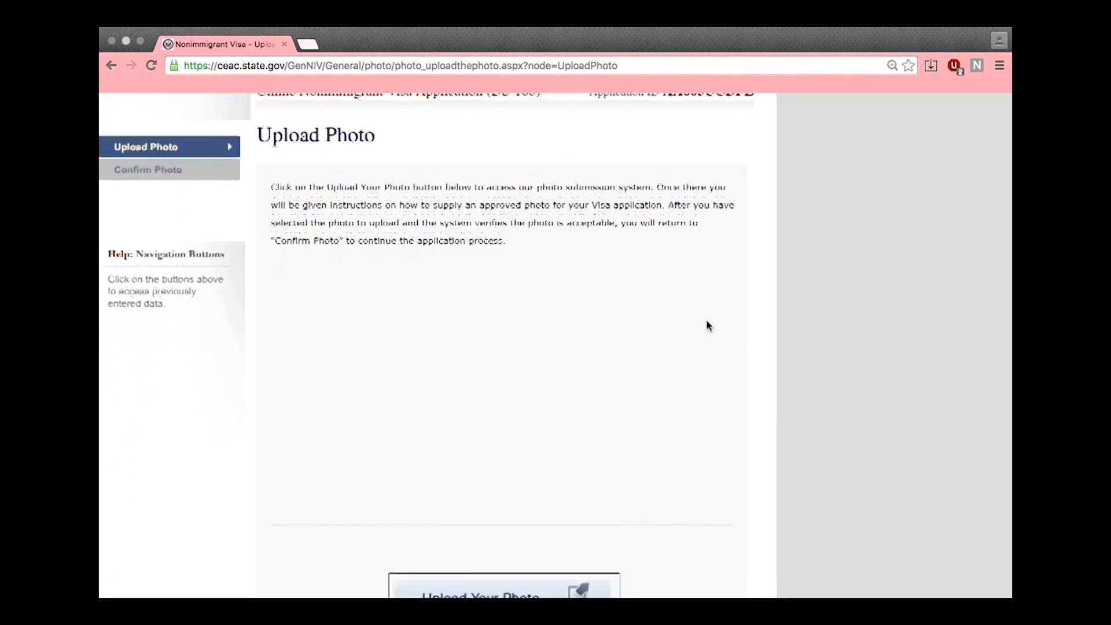
Start the photo submission and launch the red Photo Cropping Tool in a new tab
click(520, 515)
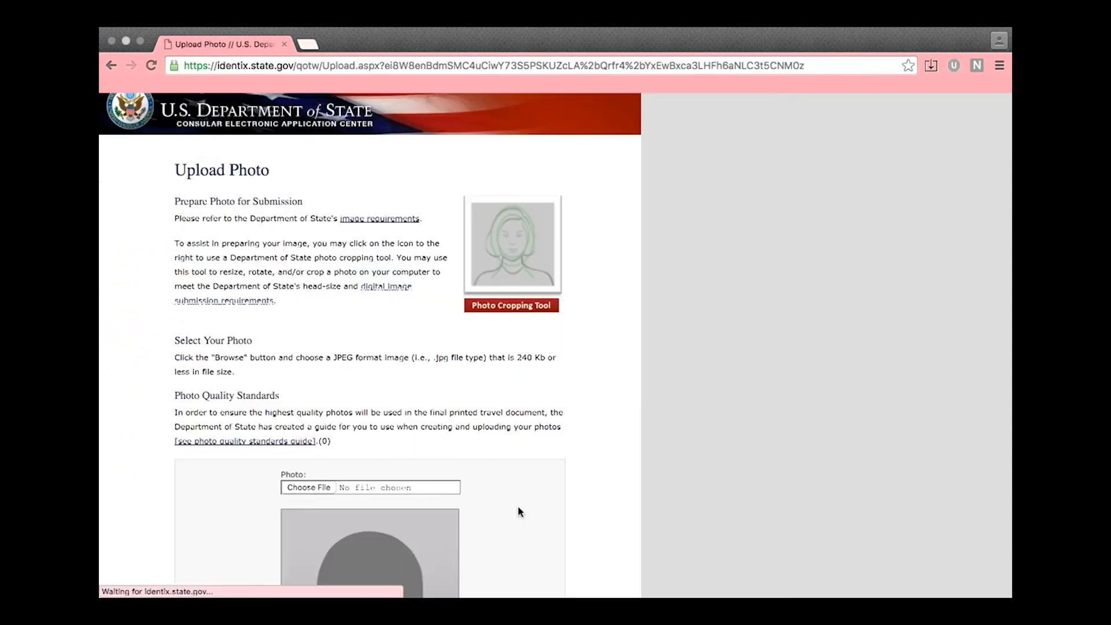
scroll(545, 371, down, 3)
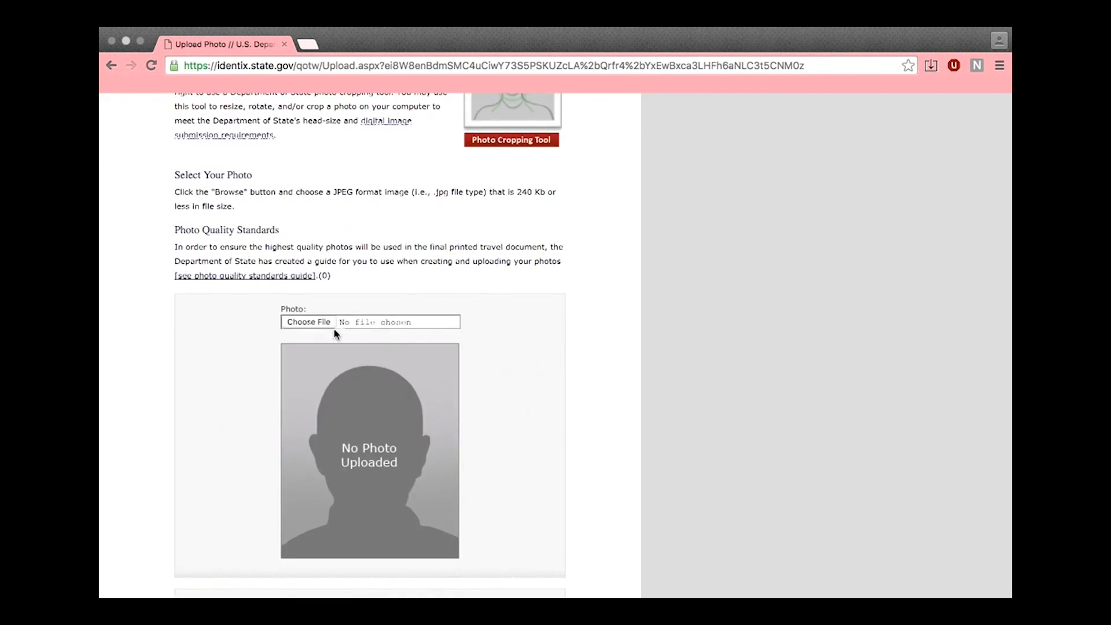
scroll(610, 186, up, 1)
scroll(609, 183, up, 3)
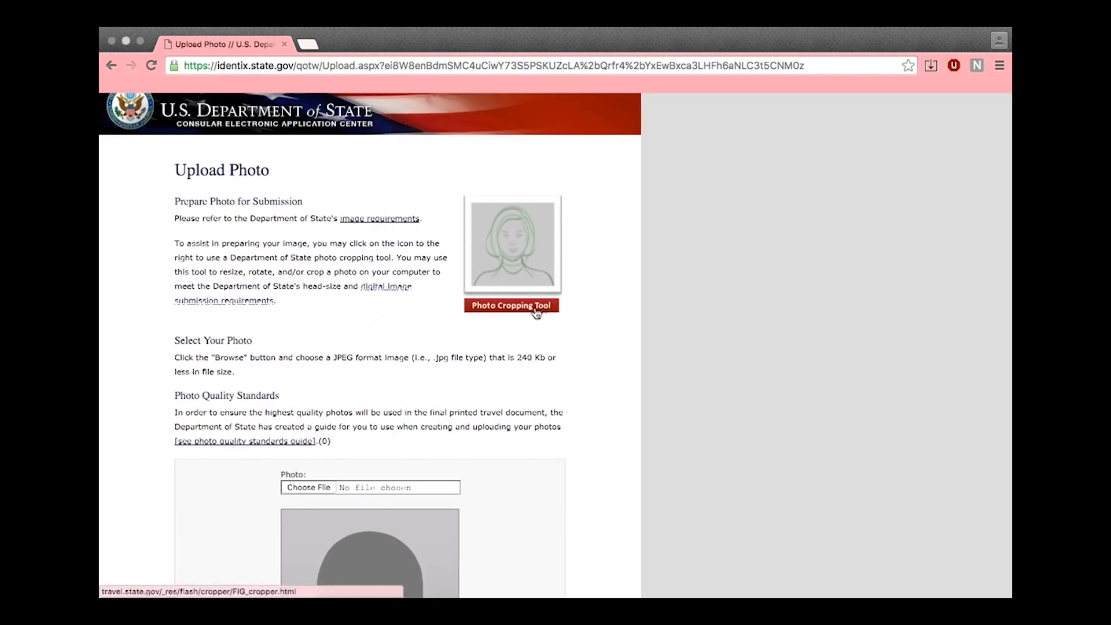
click(533, 311)
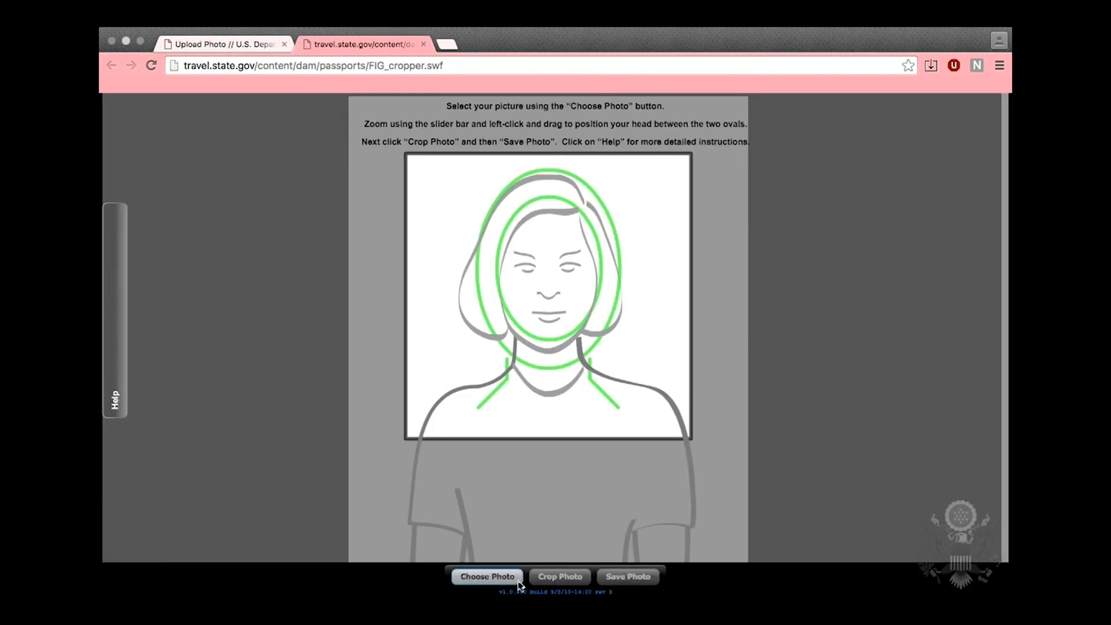
Load visa photo.jpg, resize and position it within the guide ovals, then close the cropper
click(487, 576)
double_click(553, 168)
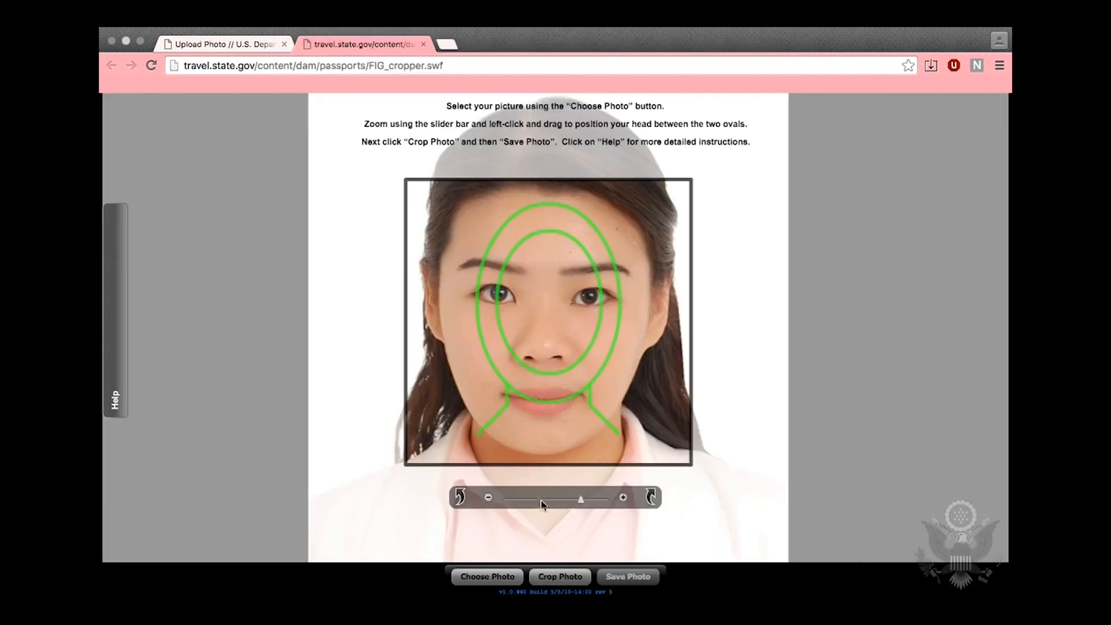
drag(584, 503, 505, 503)
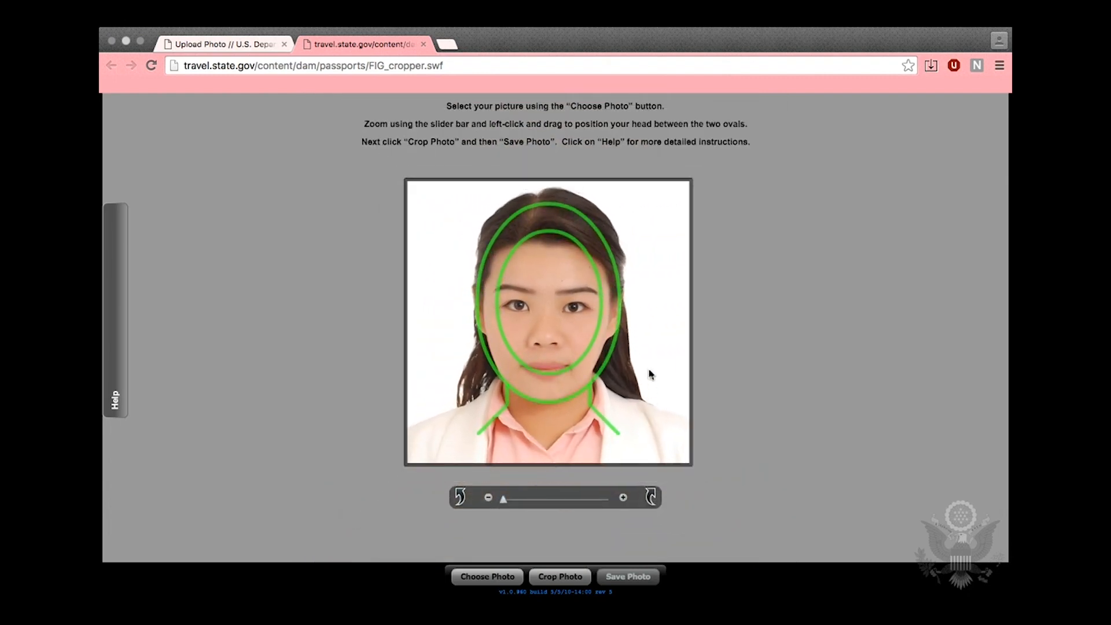
mouse_move(589, 323)
mouse_down()
mouse_move(590, 334)
mouse_move(588, 323)
mouse_up()
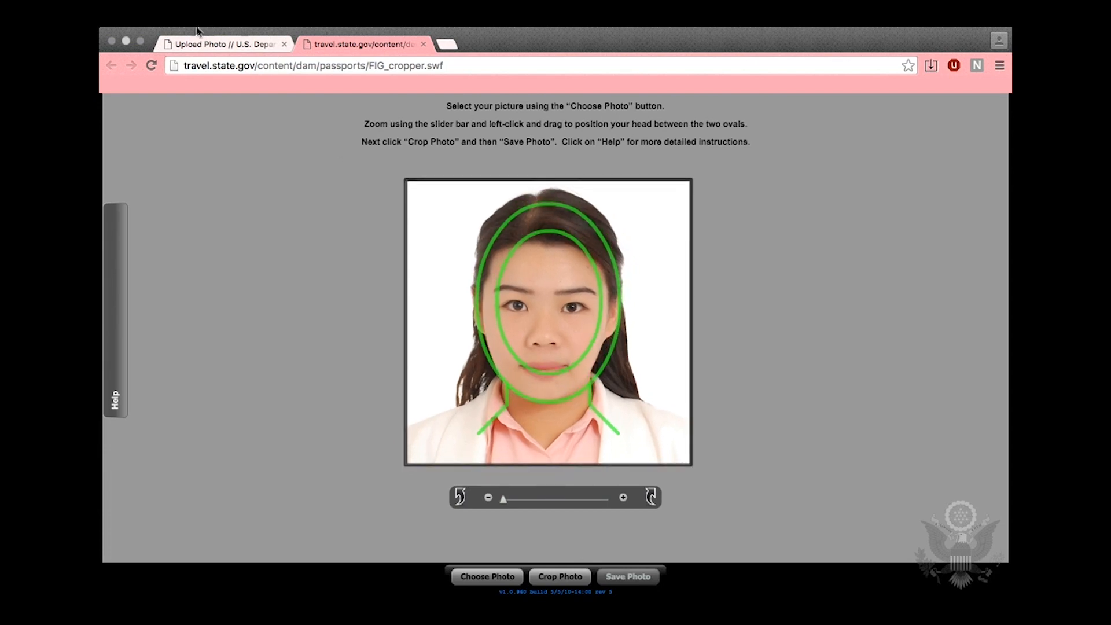
click(423, 45)
Upload visa photo.jpg, accept it after the quality check, and scroll the review page
scroll(540, 411, down, 2)
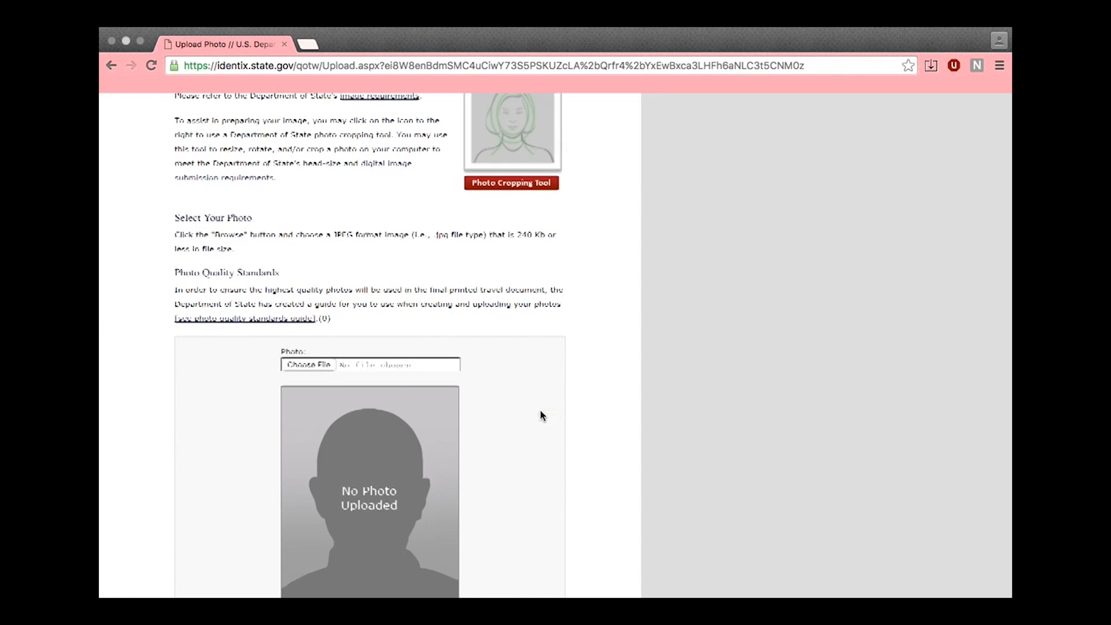
click(301, 365)
double_click(563, 163)
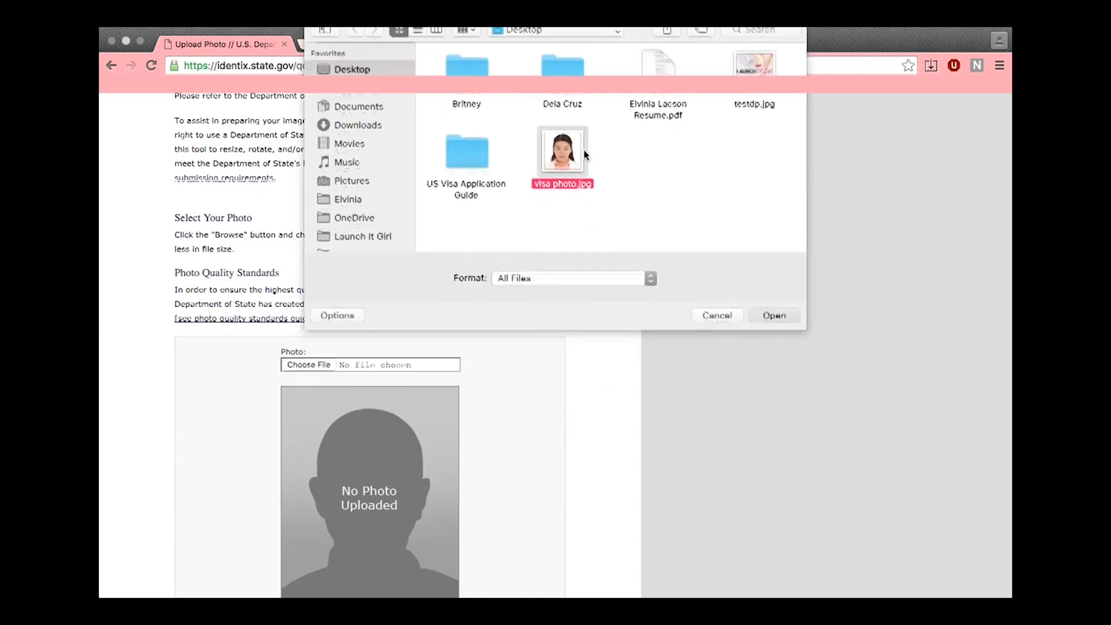
scroll(603, 446, down, 3)
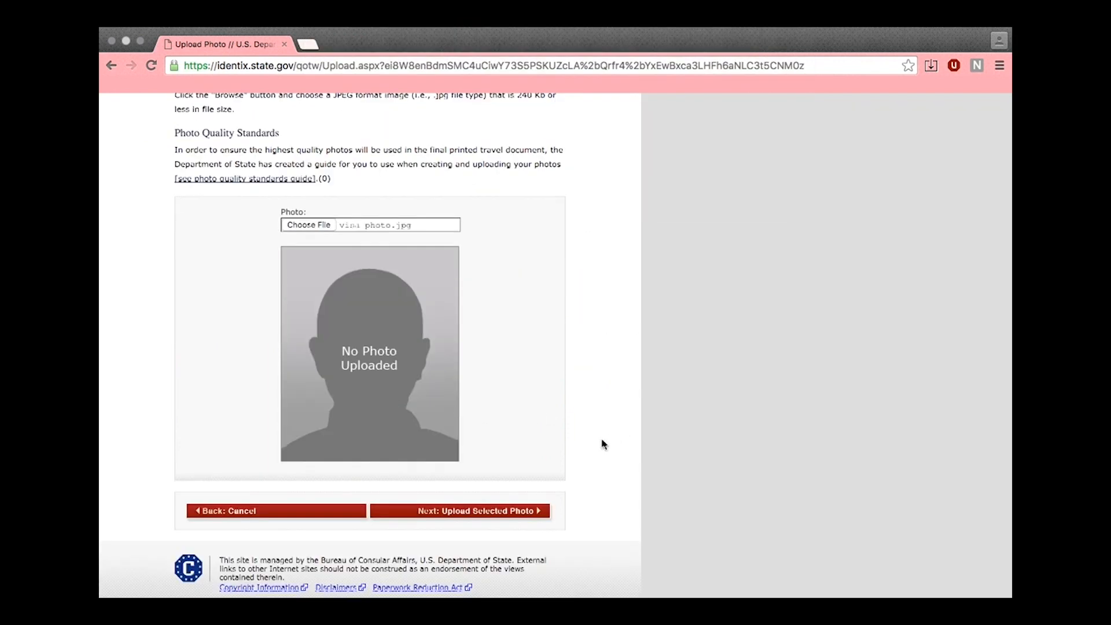
click(503, 510)
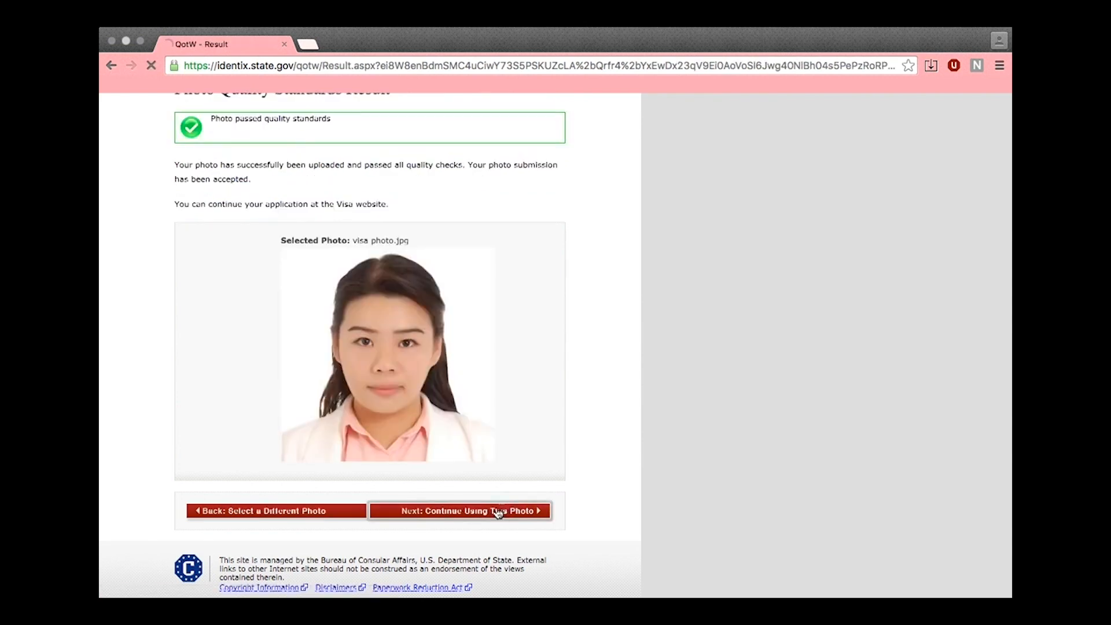
click(495, 512)
scroll(650, 416, down, 5)
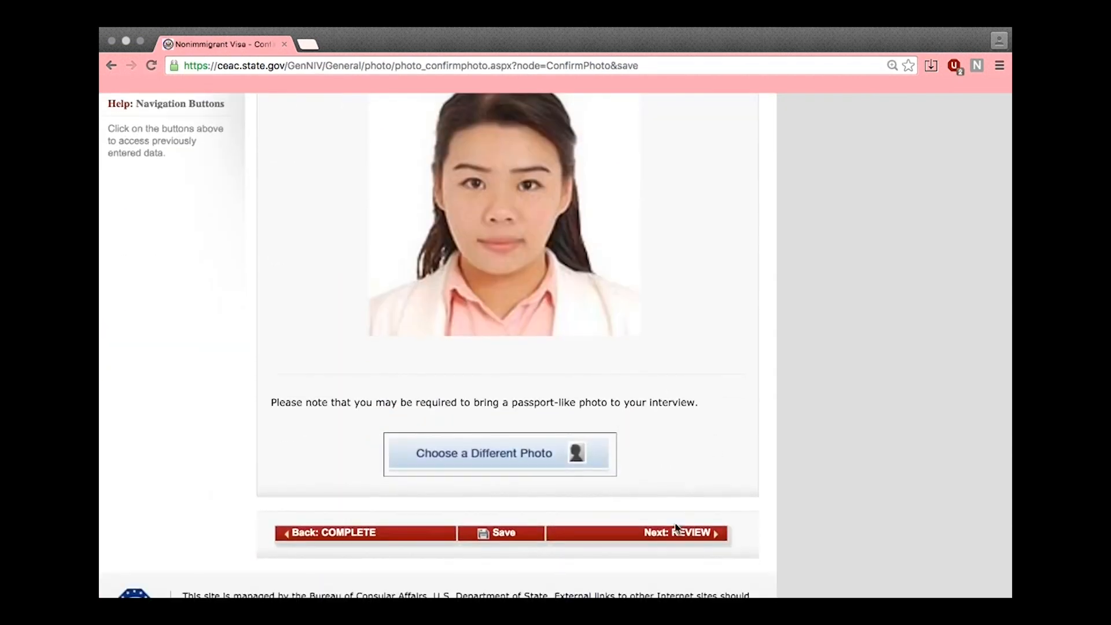
scroll(671, 476, down, 2)
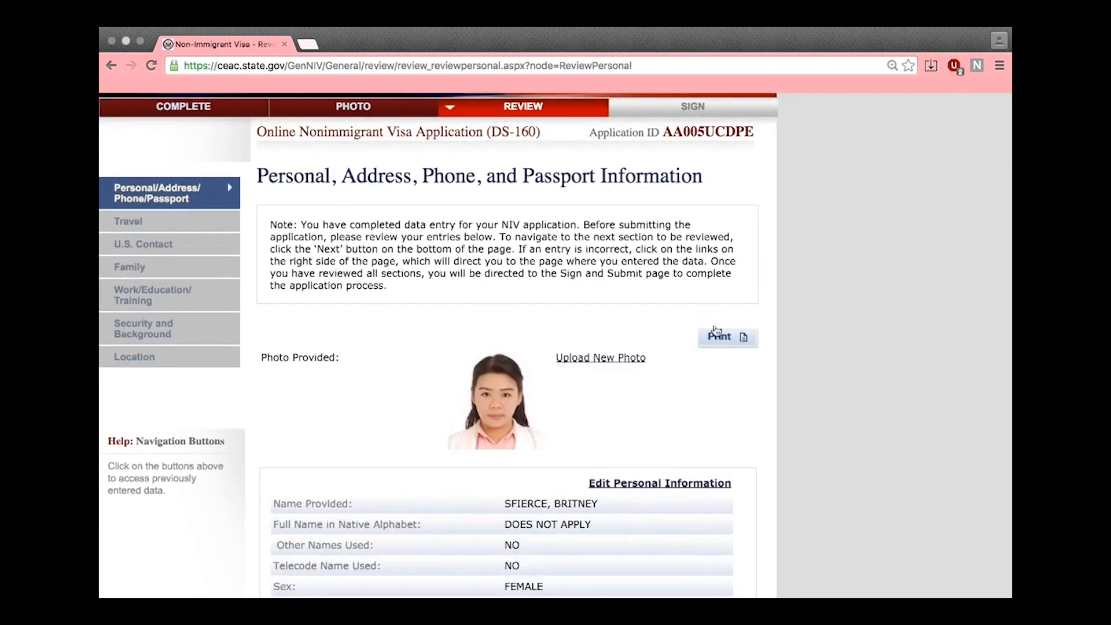
Review and advance through the Travel, U.S. Contact and Family review sections
scroll(746, 358, down, 15)
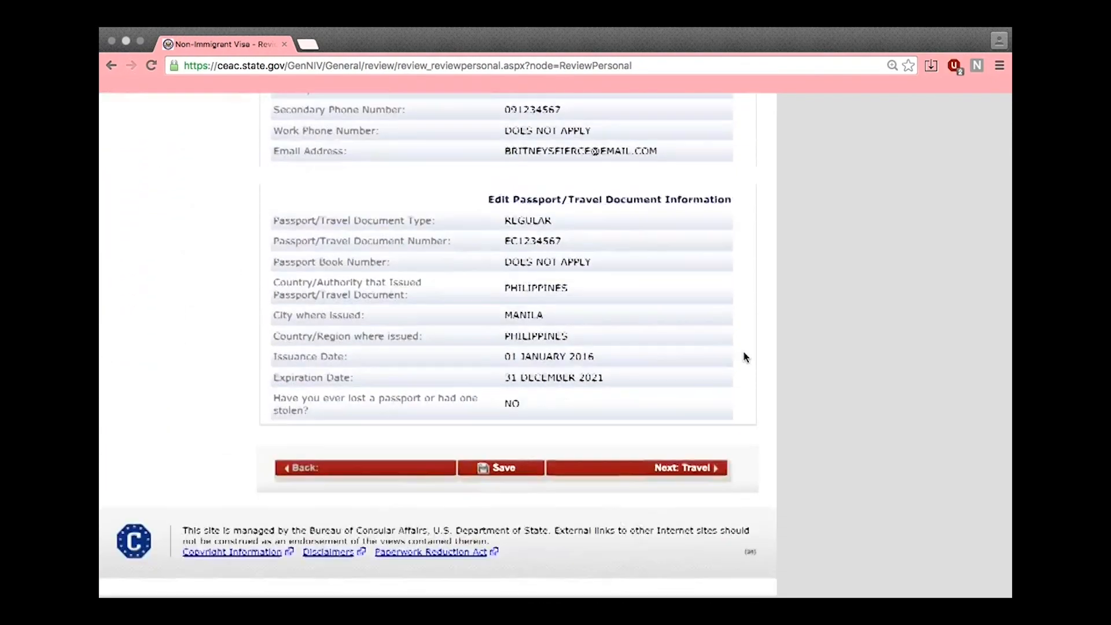
click(667, 469)
scroll(666, 463, down, 8)
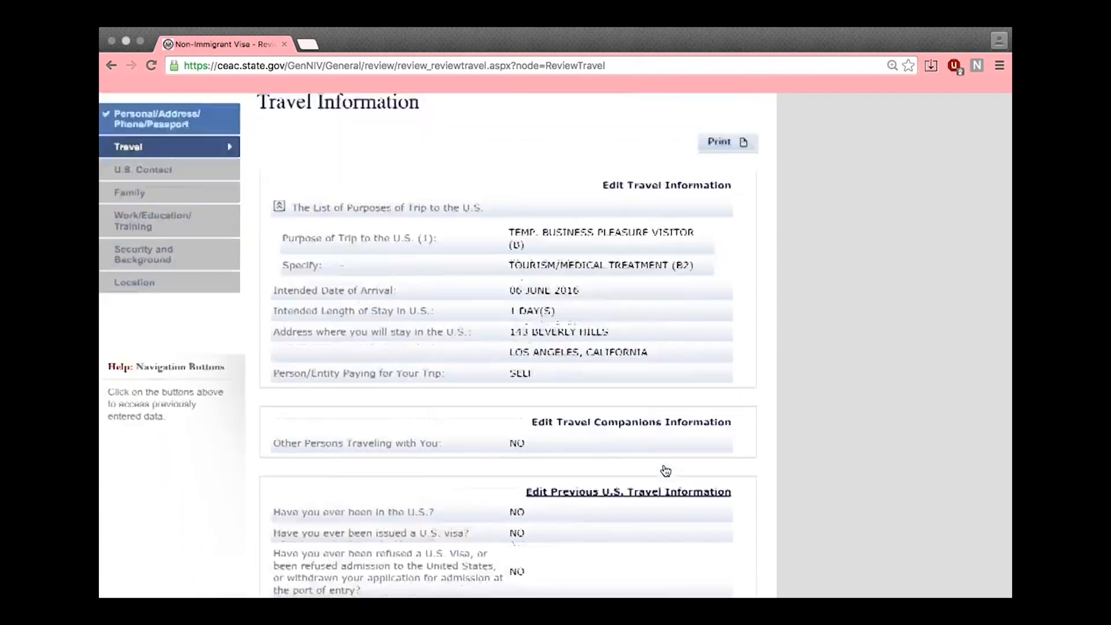
click(670, 453)
scroll(670, 454, down, 2)
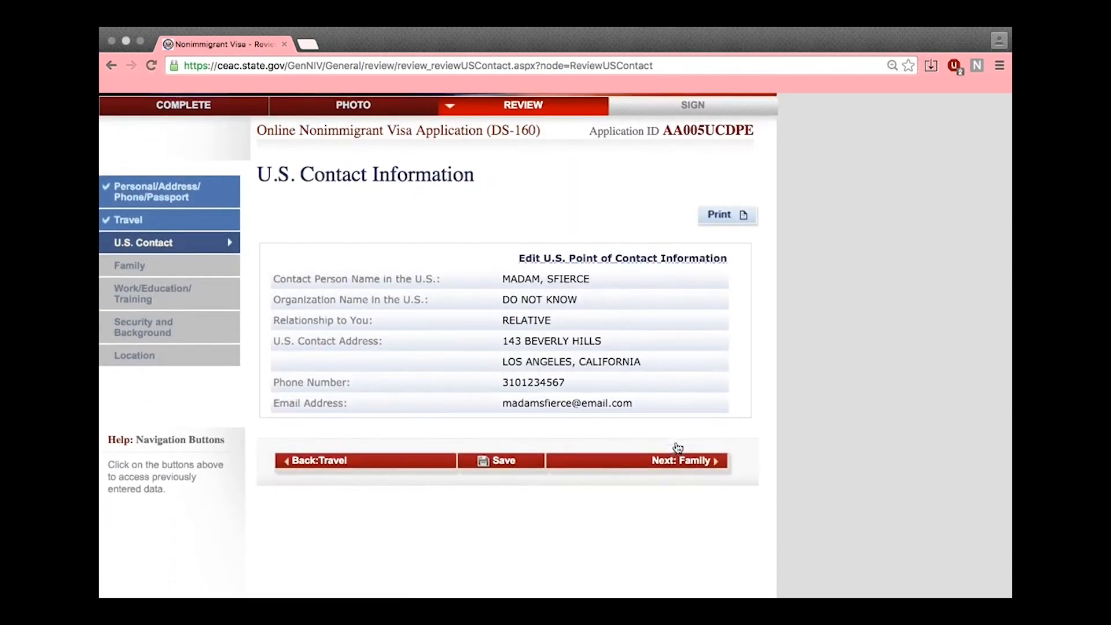
click(687, 460)
Review the Work/Education/Training, Security and Background, and Location sections, then reach Sign and Submit
scroll(678, 457, down, 3)
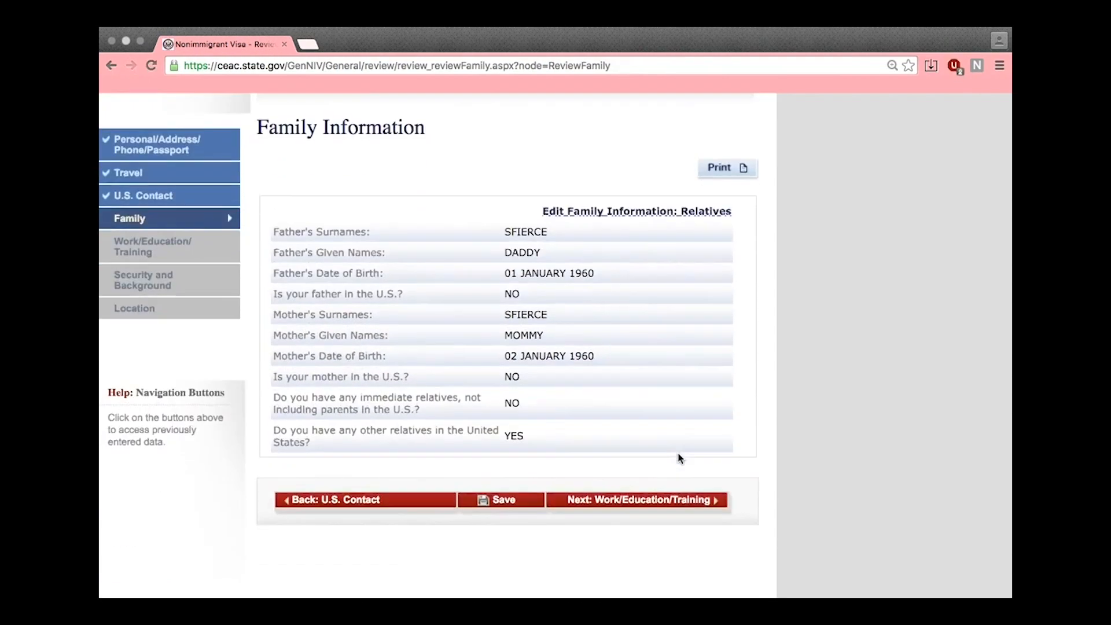
click(689, 502)
scroll(688, 502, down, 3)
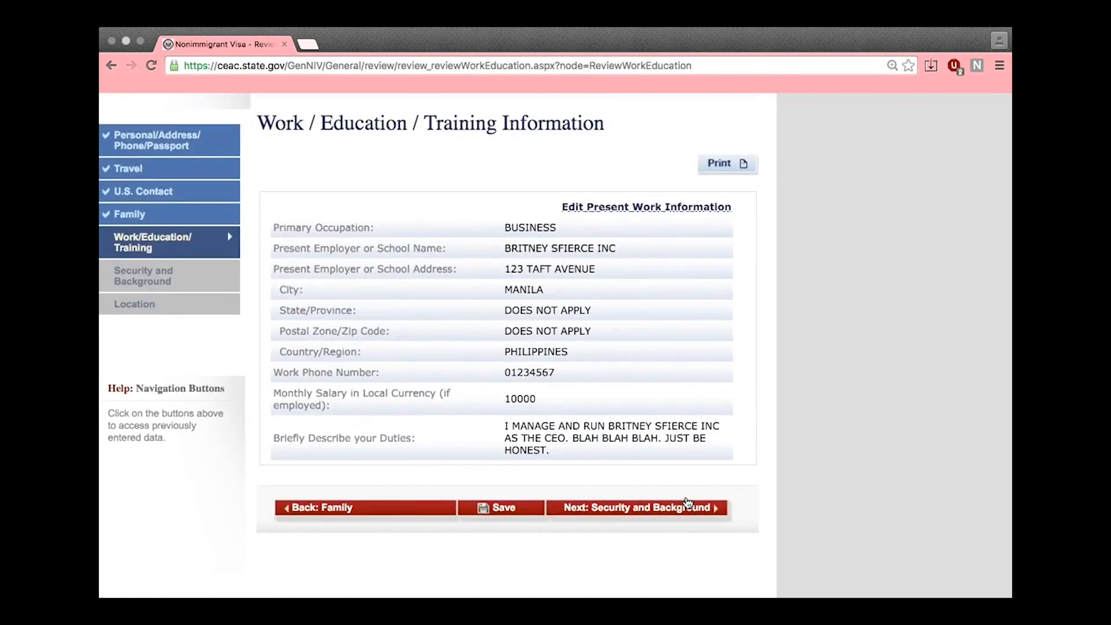
click(670, 506)
scroll(669, 510, down, 4)
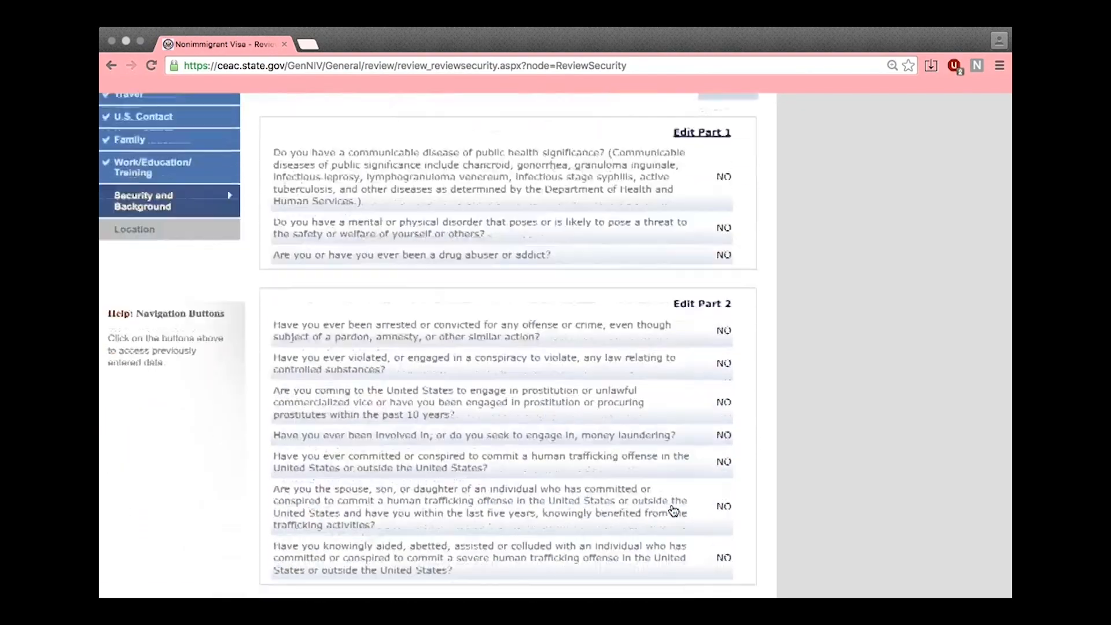
scroll(673, 511, down, 10)
click(678, 460)
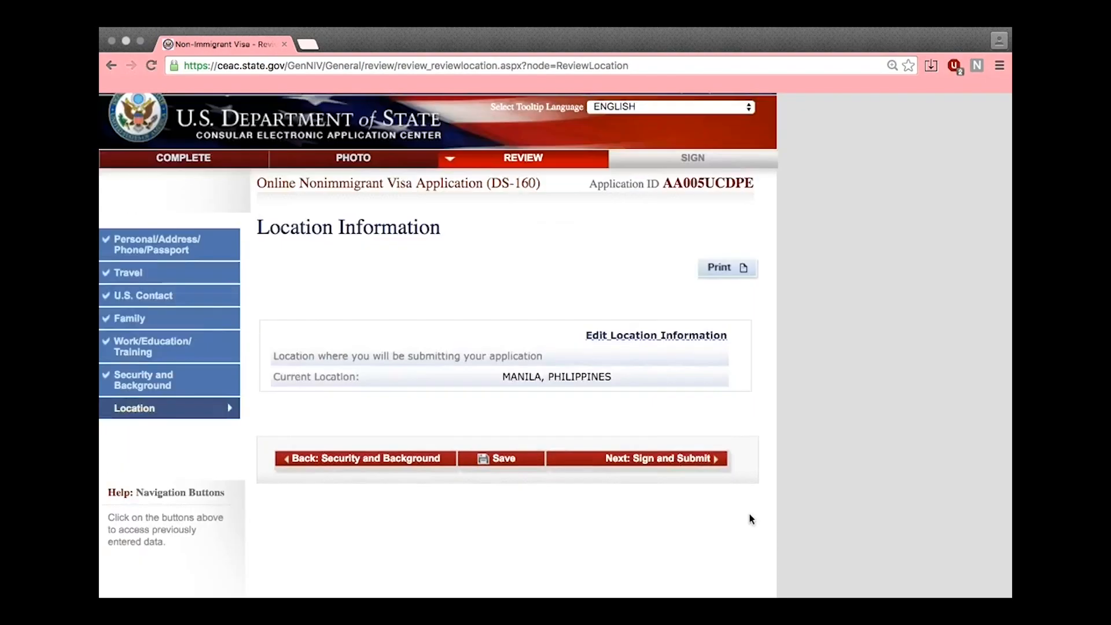
scroll(749, 514, down, 1)
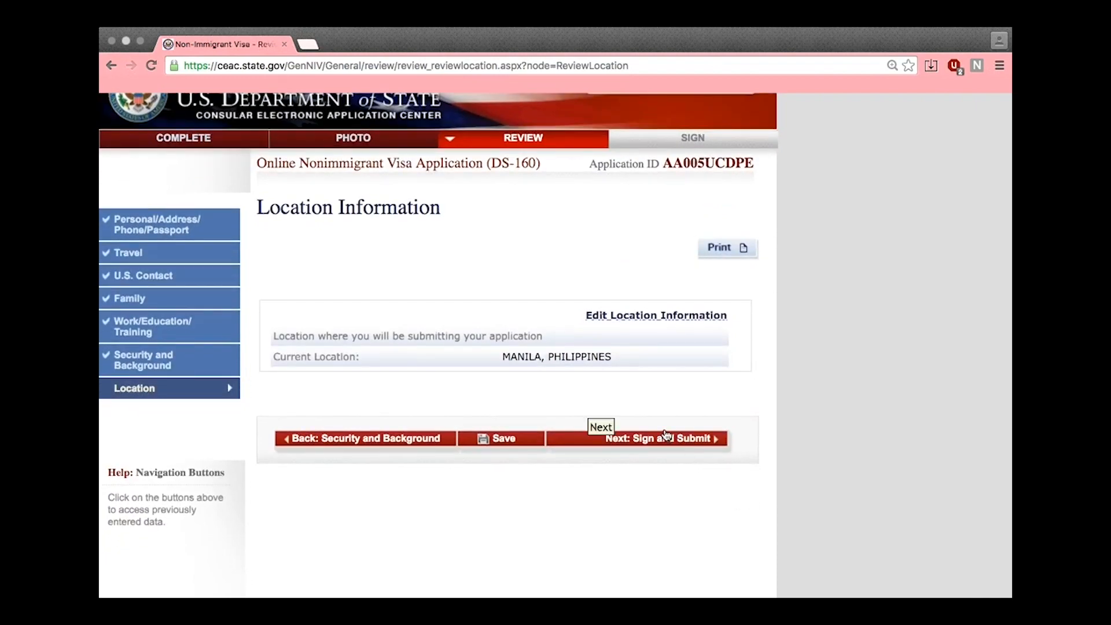
click(667, 435)
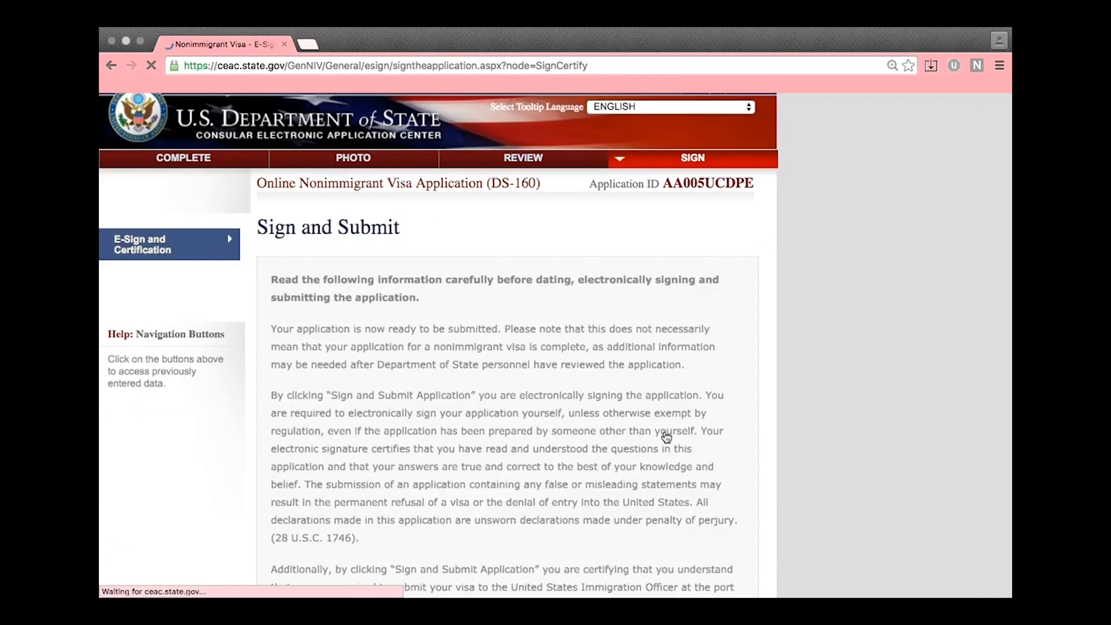
Answer No to whether anyone assisted in preparing the application under Preparer of Application
scroll(667, 435, down, 10)
scroll(667, 438, down, 4)
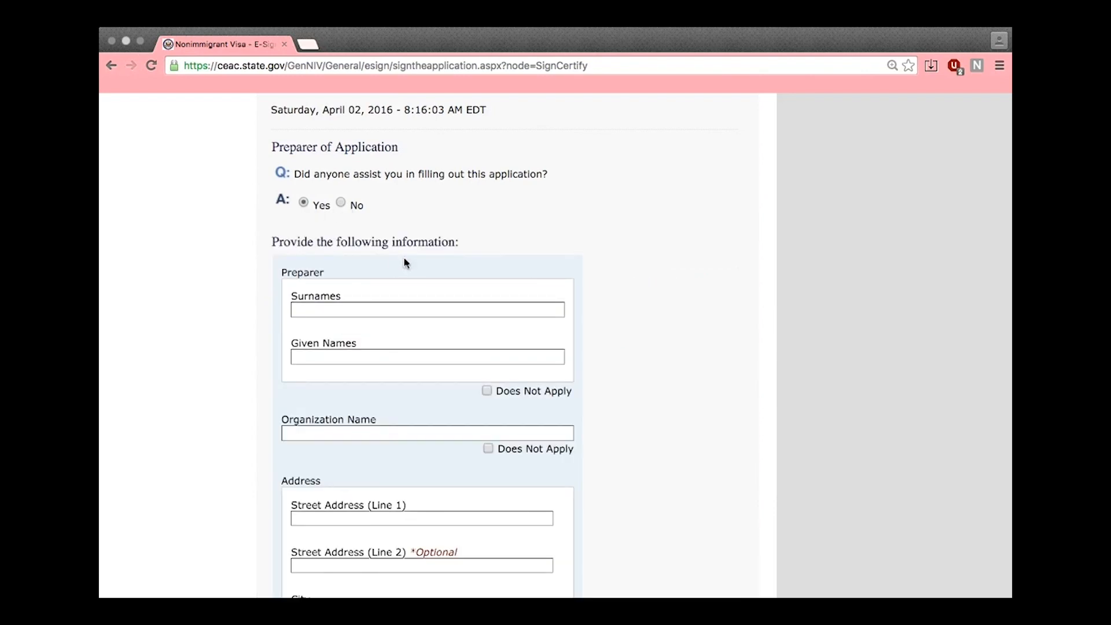
scroll(595, 251, down, 3)
scroll(492, 232, down, 4)
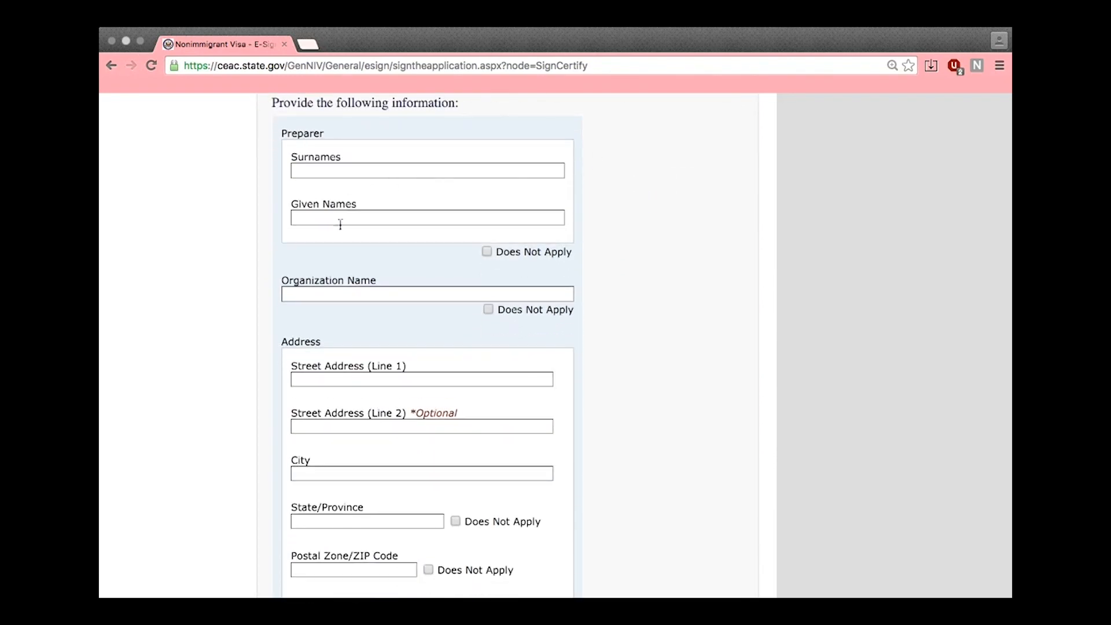
scroll(521, 281, down, 2)
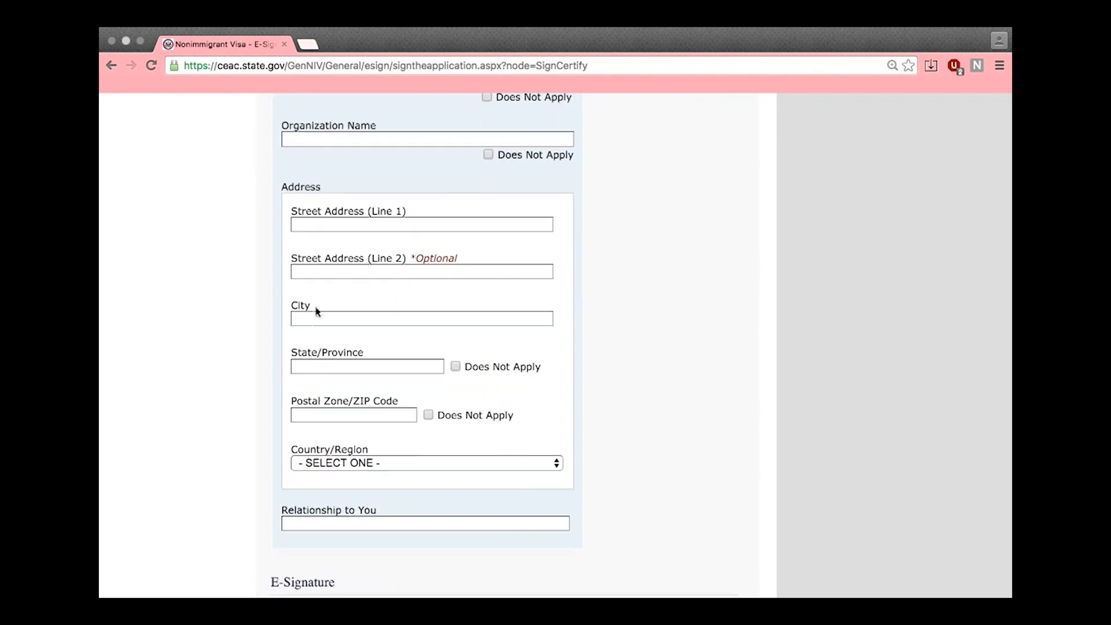
scroll(363, 243, up, 9)
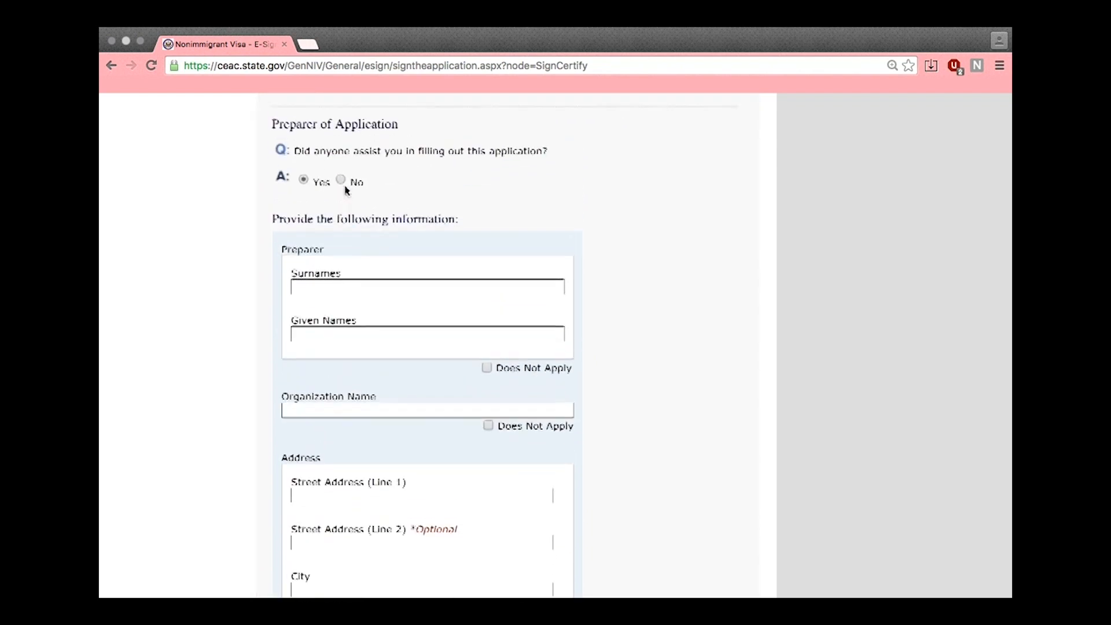
click(341, 180)
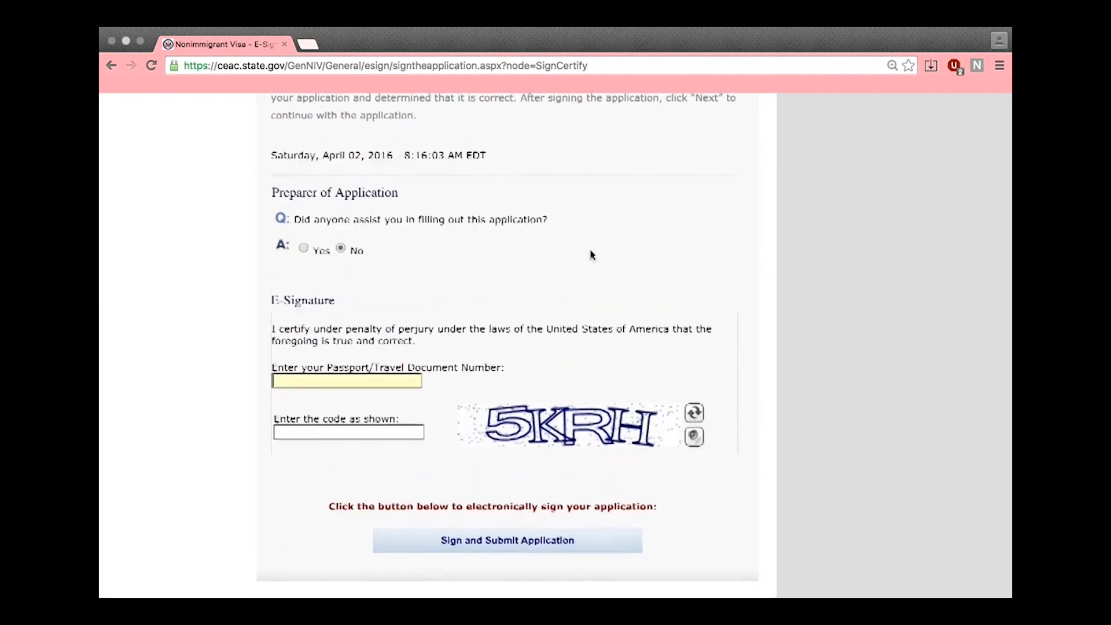
Enter the applicant's passport number in the e-signature field
text(EC12)
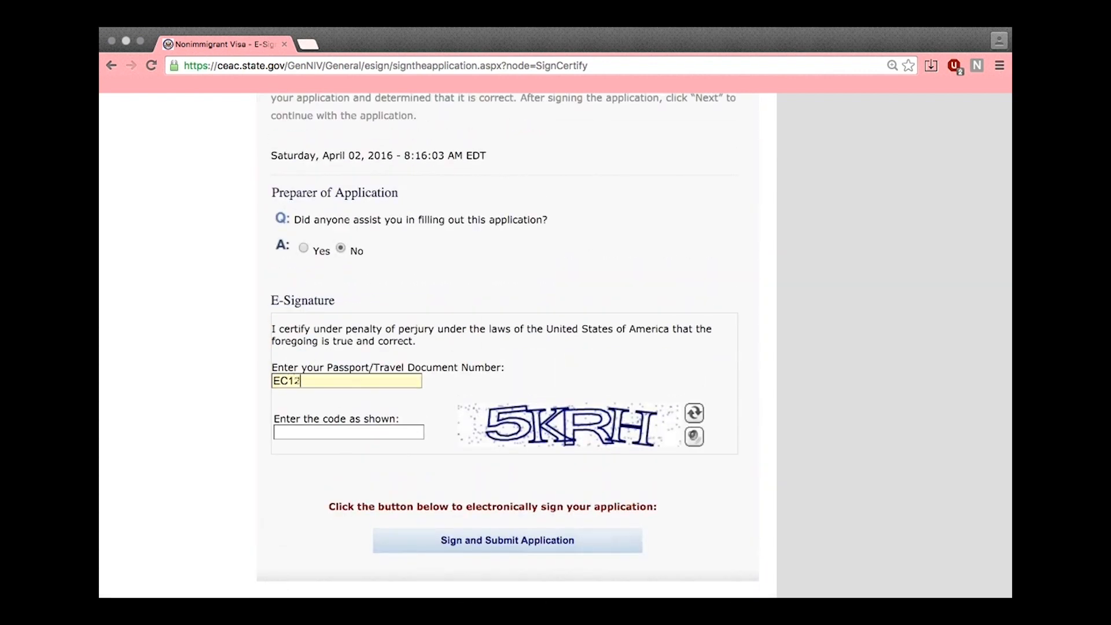
text(34567)
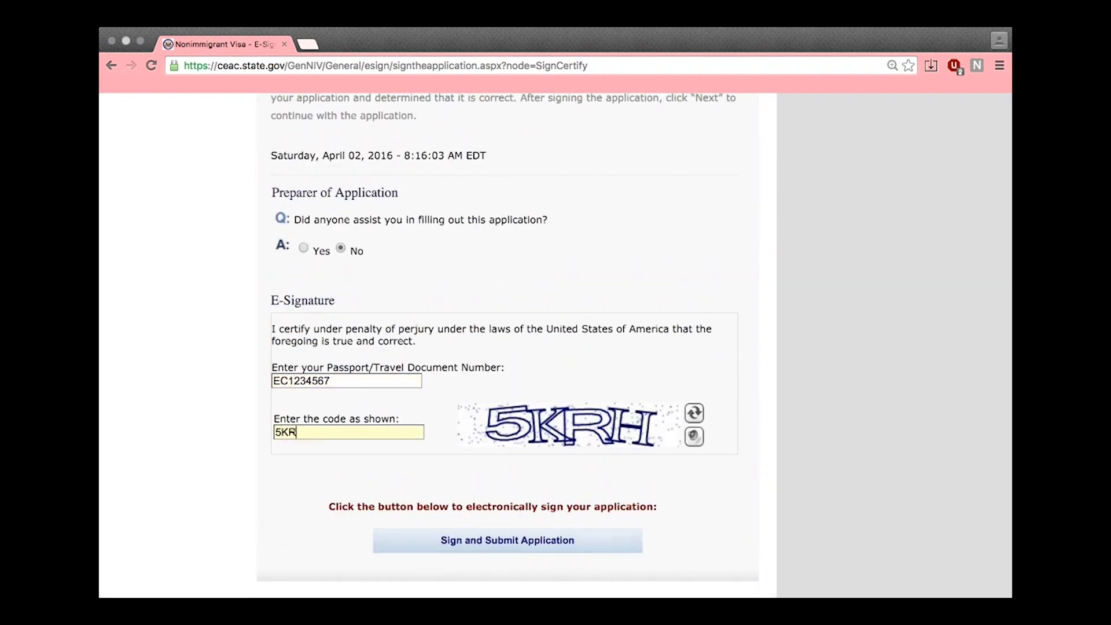